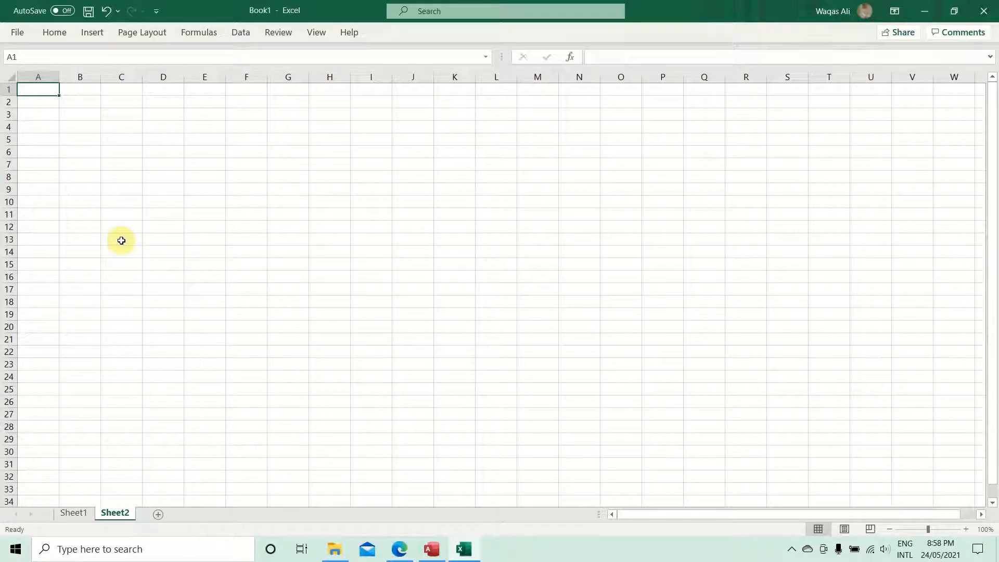
Open the Office Add-ins store and look through its search box, categories and suggested add-ins.
{"action": "left_click", "coordinate": [97, 33]}
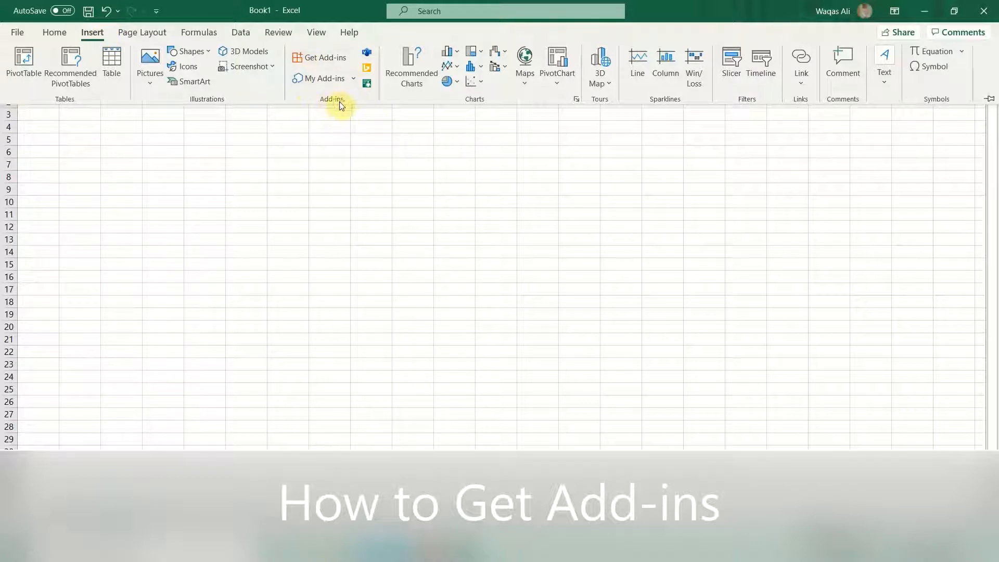
{"action": "left_click", "coordinate": [318, 61]}
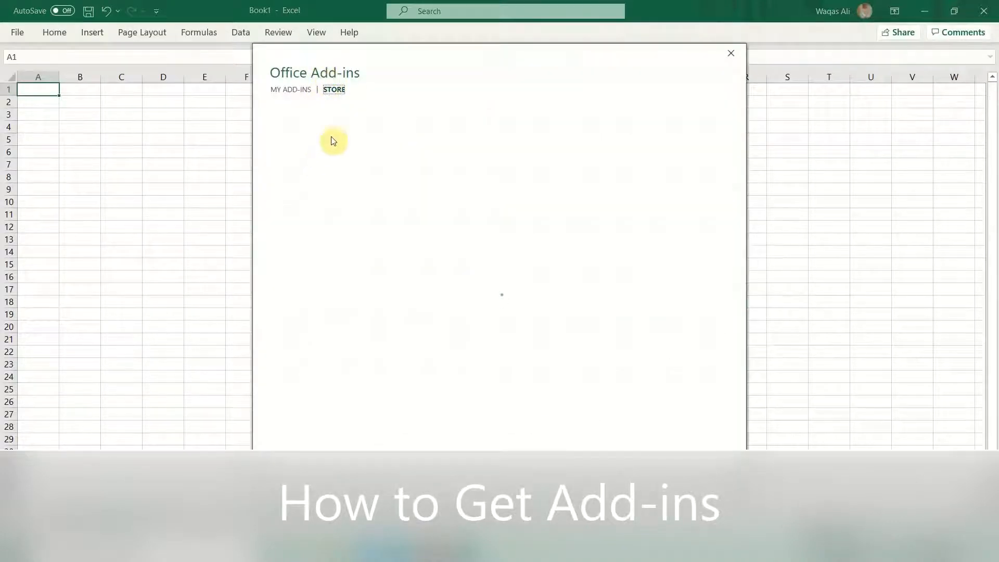
{"action": "left_click_drag", "start_coordinate": [485, 51], "coordinate": [484, 61]}
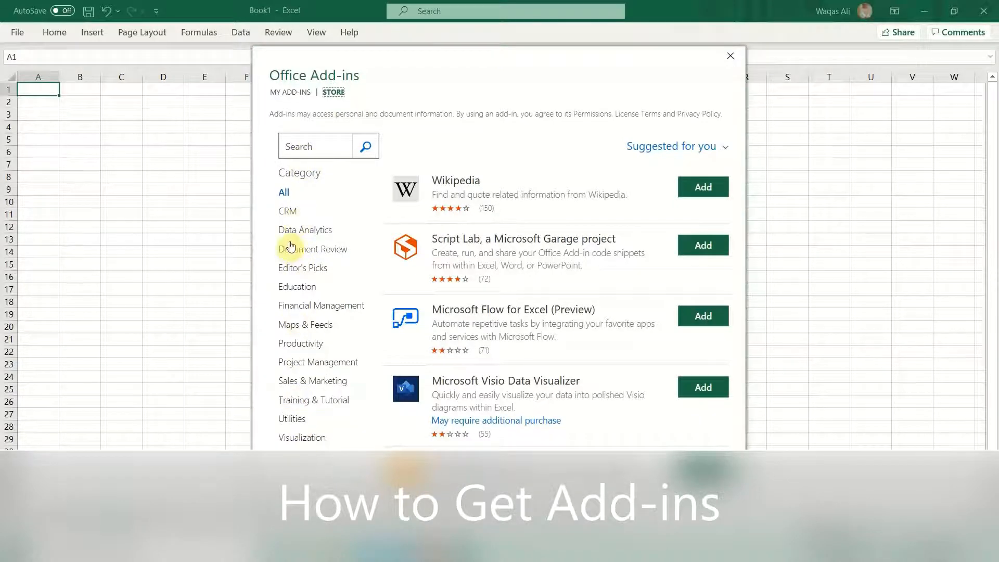
{"action": "left_click", "coordinate": [321, 143]}
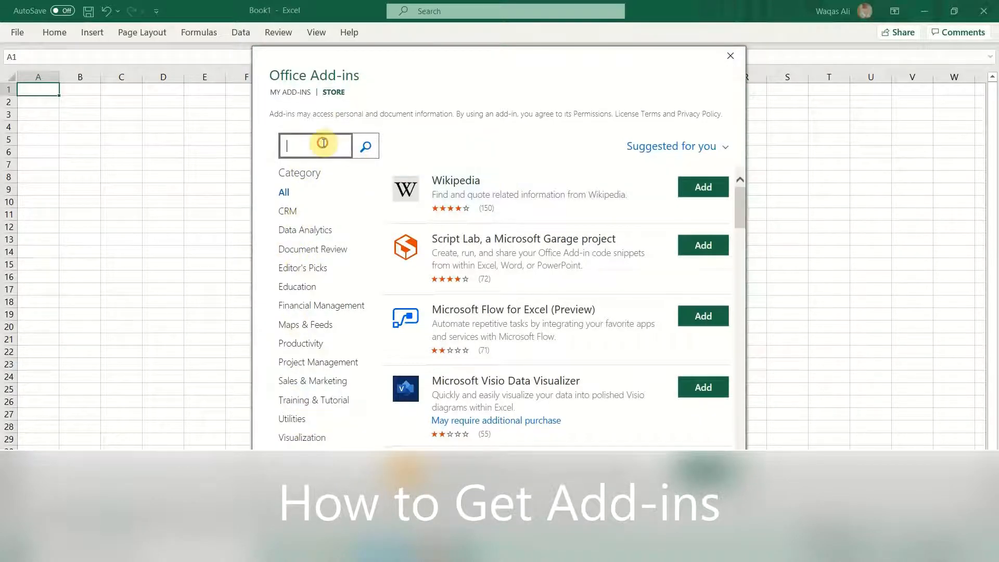
{"action": "left_click", "coordinate": [488, 129]}
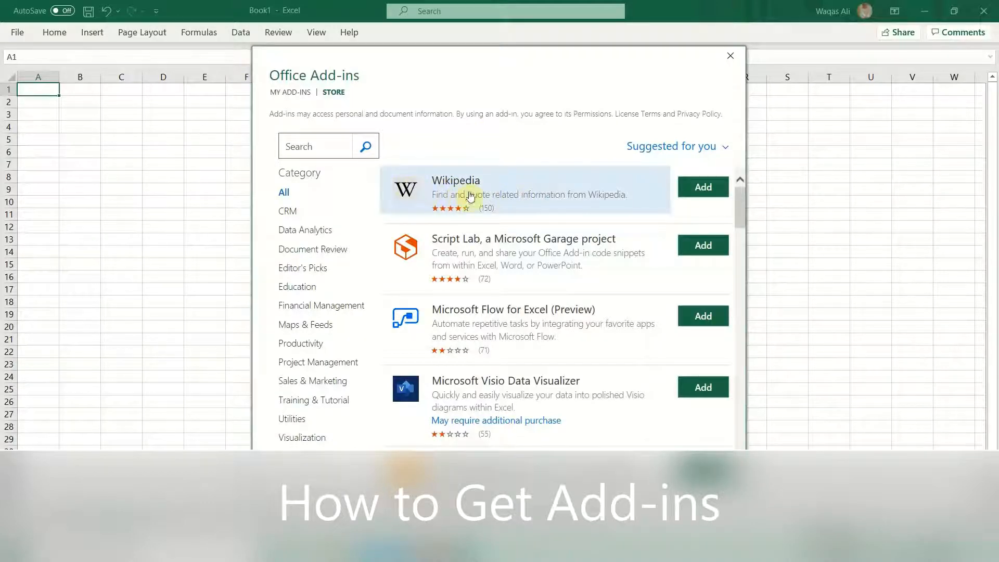
Start adding the Wikipedia add-in, dismiss its license terms and close the add-ins store.
{"action": "left_click", "coordinate": [702, 191]}
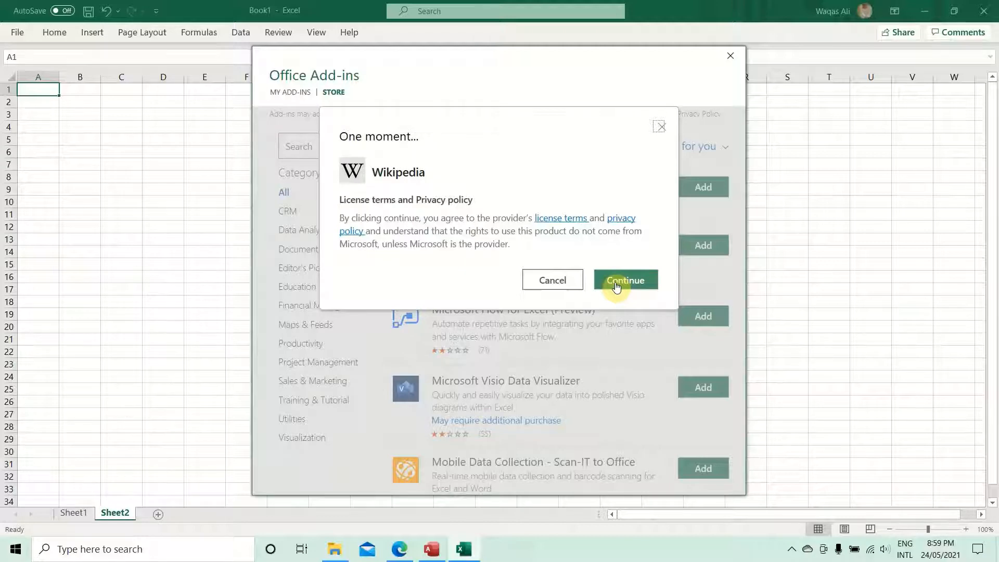
{"action": "left_click", "coordinate": [659, 127]}
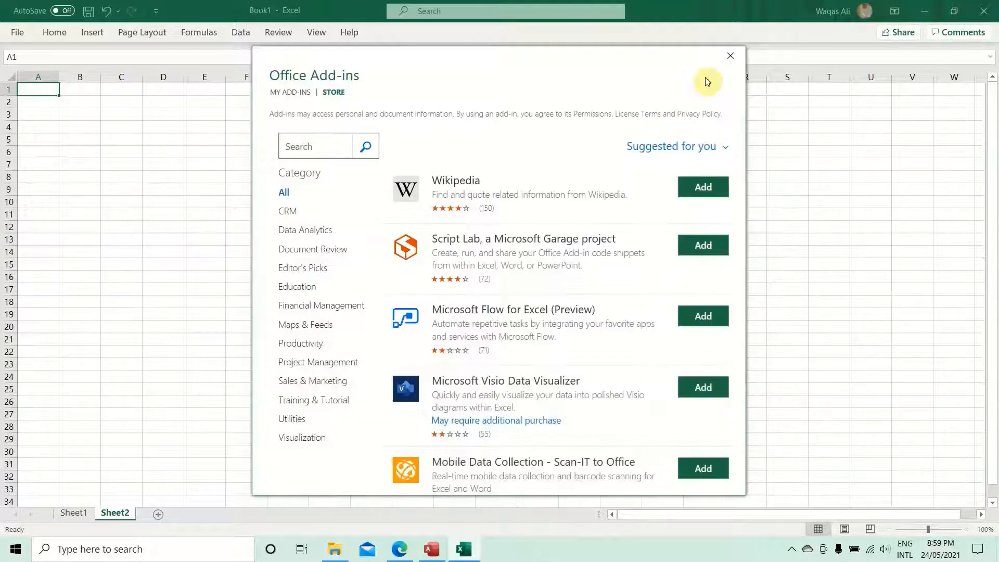
{"action": "left_click", "coordinate": [731, 56]}
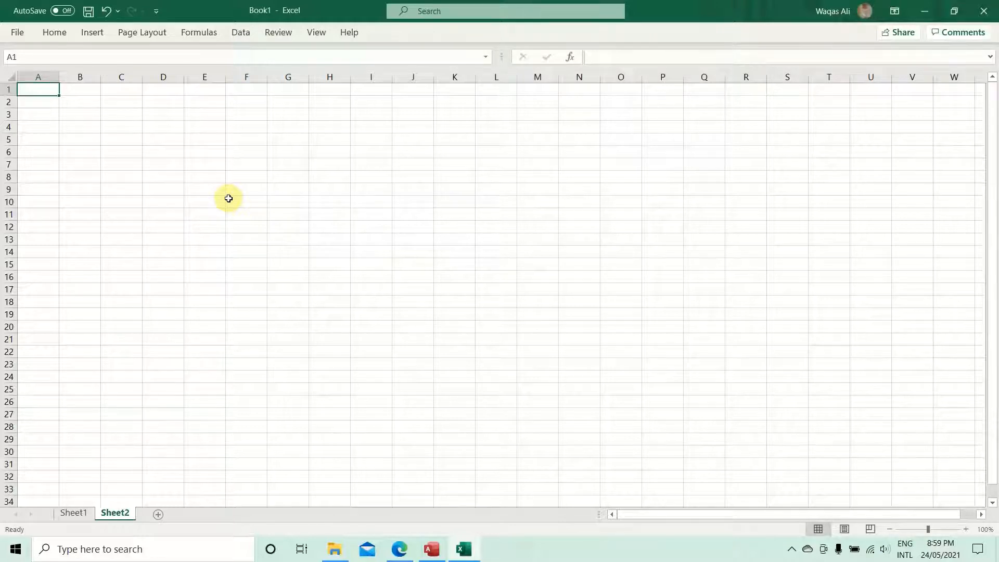
View the list of recently used add-ins and close it without inserting any.
{"action": "left_click", "coordinate": [94, 36]}
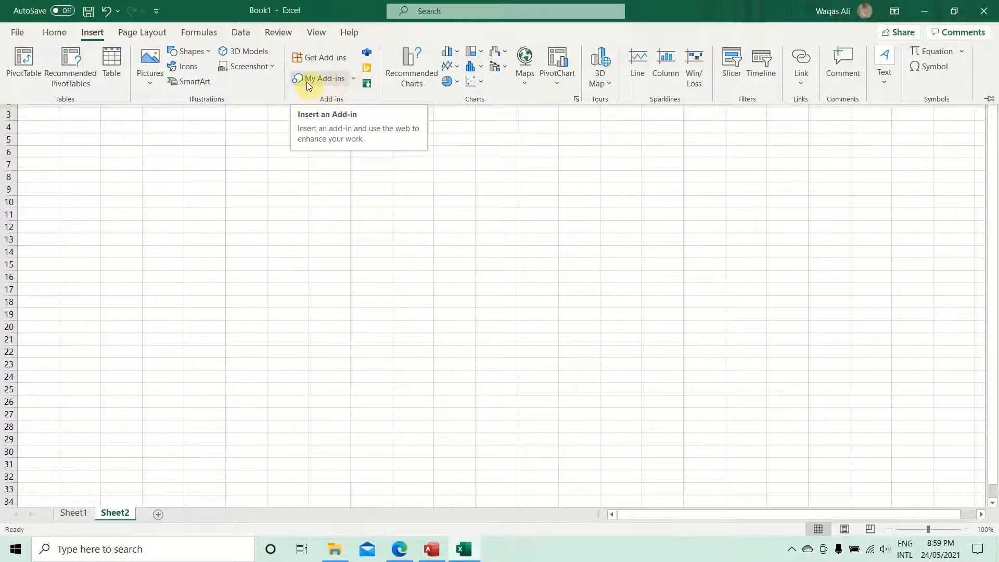
{"action": "left_click", "coordinate": [354, 79]}
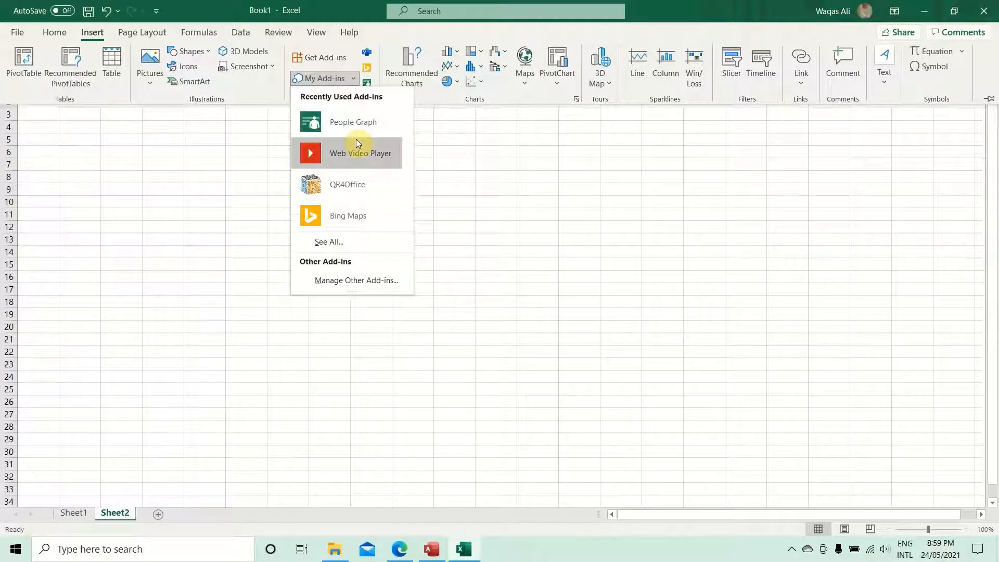
{"action": "left_click", "coordinate": [220, 201]}
{"action": "key", "text": "ctrl+F1"}
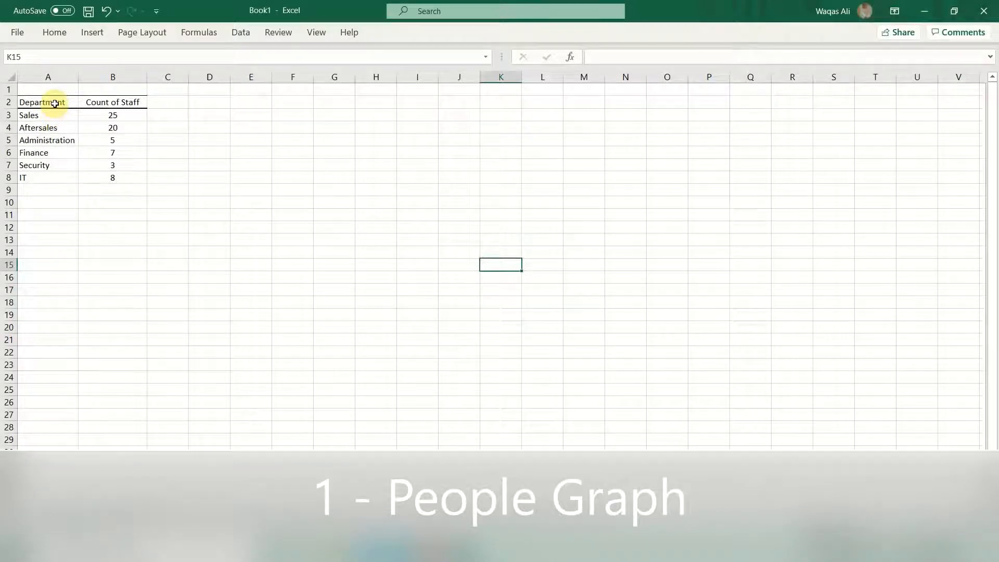
Examine the Department and Count of Staff table in A2:B8 on Sheet1.
{"action": "left_click_drag", "start_coordinate": [54, 103], "coordinate": [106, 184]}
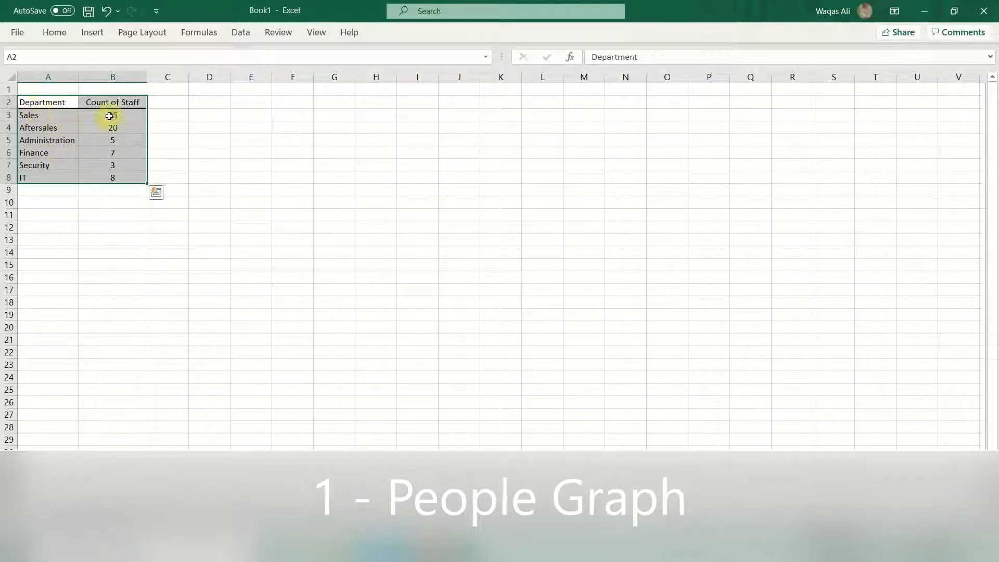
{"action": "left_click", "coordinate": [27, 116]}
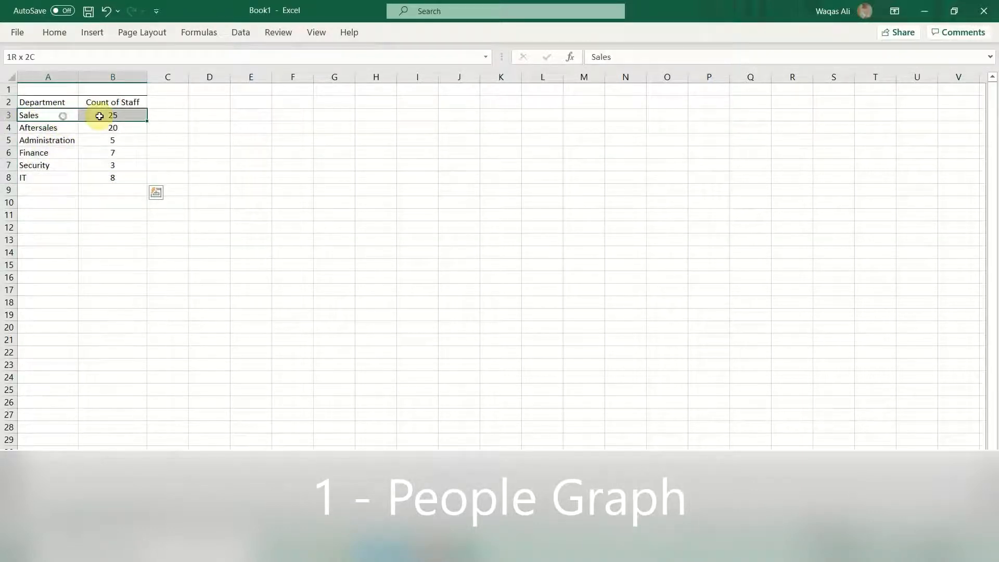
{"action": "left_click", "coordinate": [111, 115]}
{"action": "left_click", "coordinate": [118, 176]}
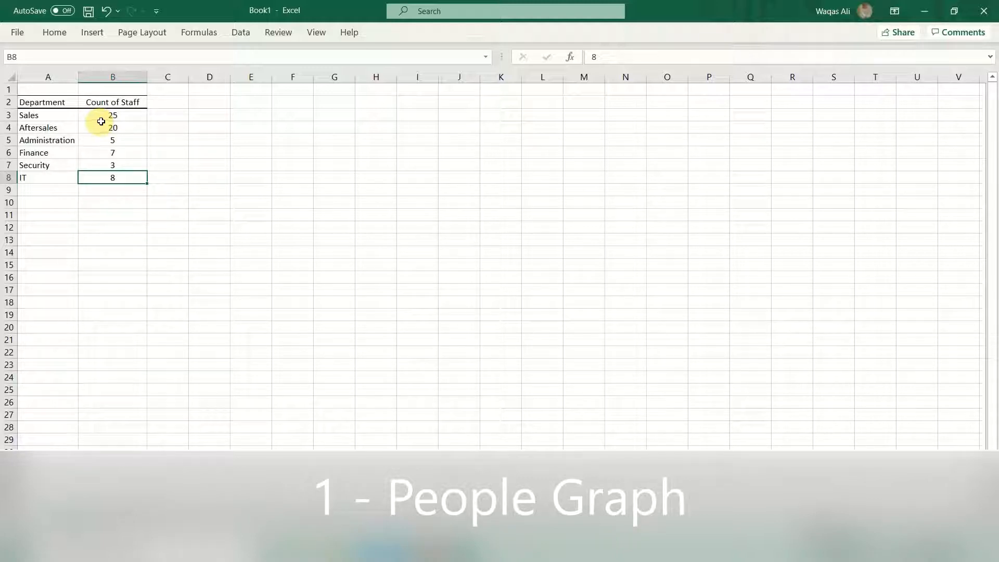
Insert the People Graph add-in from the recently used add-ins into Sheet1.
{"action": "left_click", "coordinate": [94, 35]}
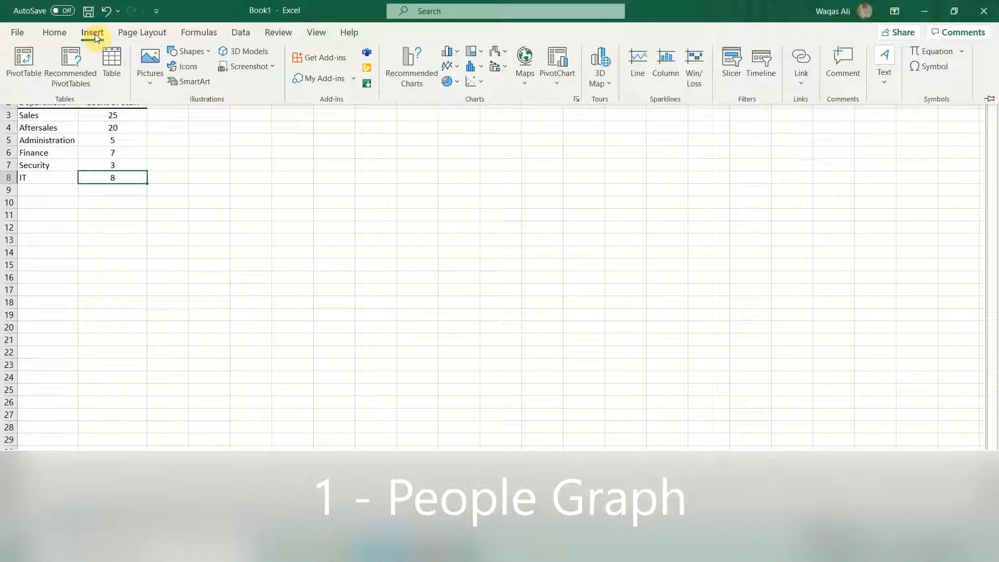
{"action": "left_click", "coordinate": [355, 81]}
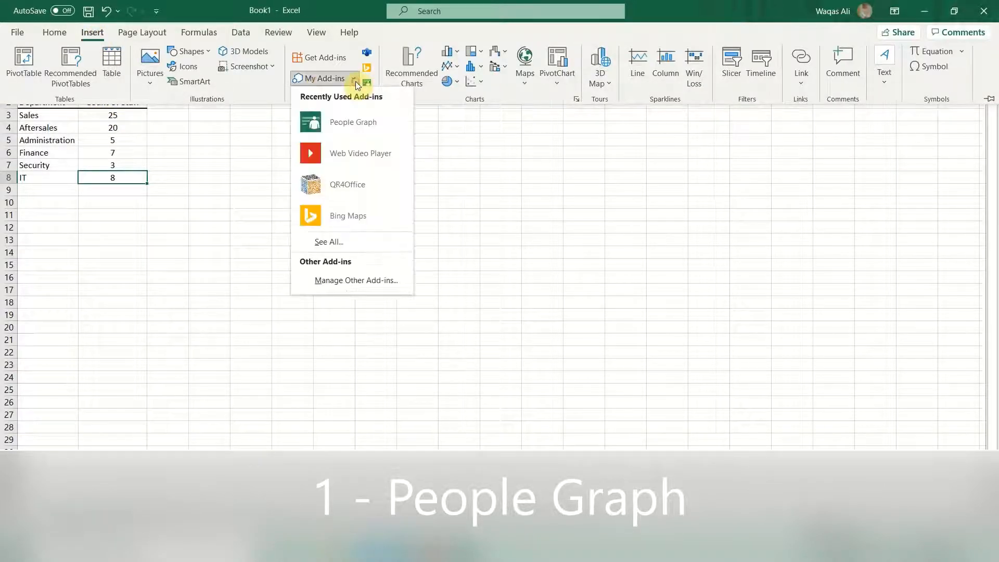
{"action": "left_click", "coordinate": [341, 124]}
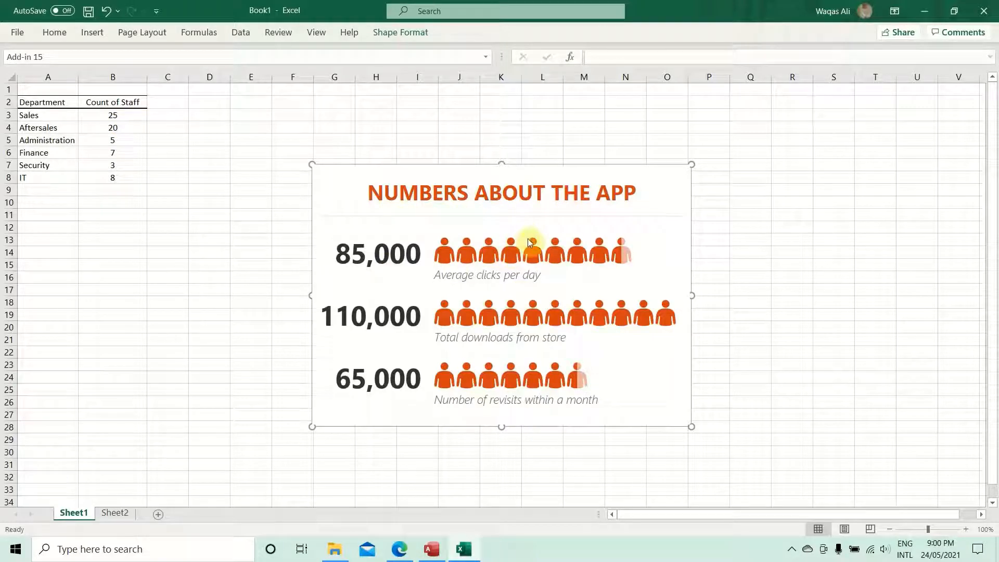
Create the People Graph chart from the department and staff count data in A2:B8.
{"action": "left_click", "coordinate": [557, 287]}
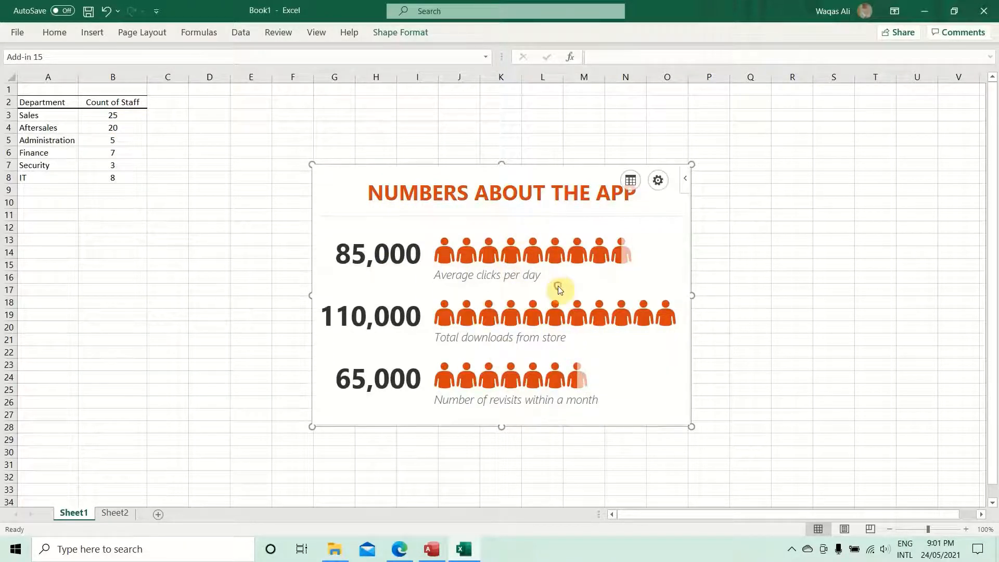
{"action": "left_click", "coordinate": [618, 231]}
{"action": "left_click", "coordinate": [631, 183]}
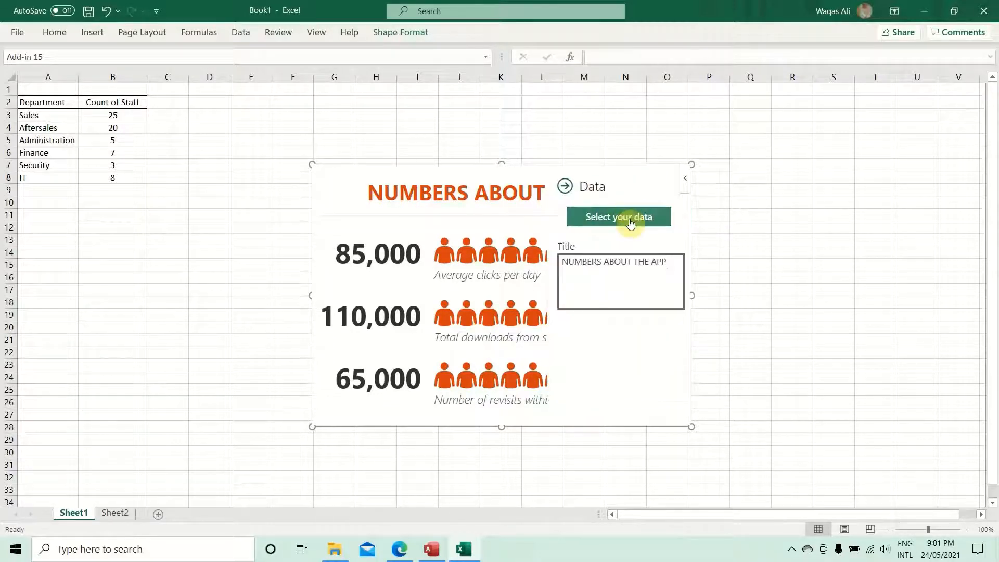
{"action": "left_click", "coordinate": [610, 223]}
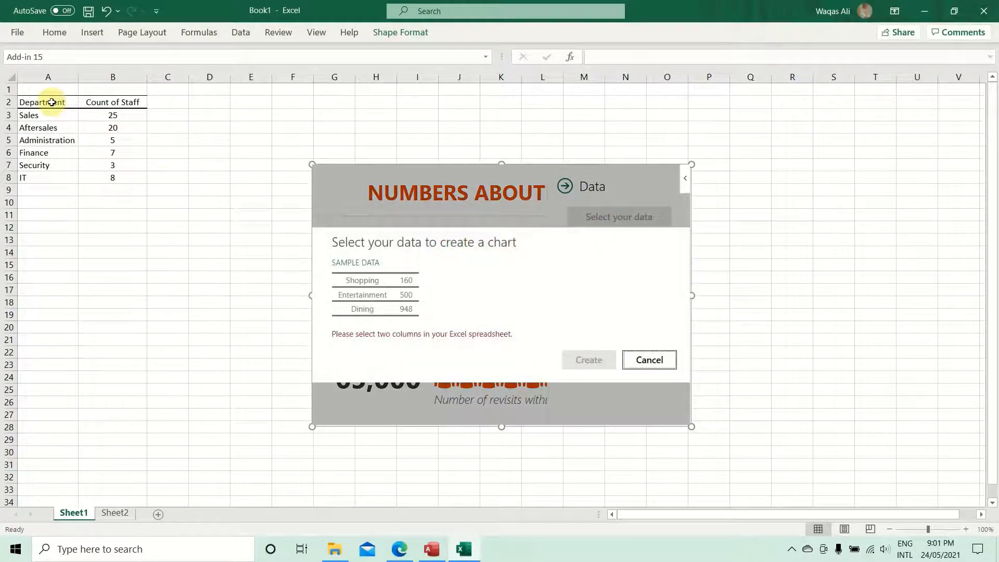
{"action": "left_click_drag", "start_coordinate": [51, 102], "coordinate": [117, 173]}
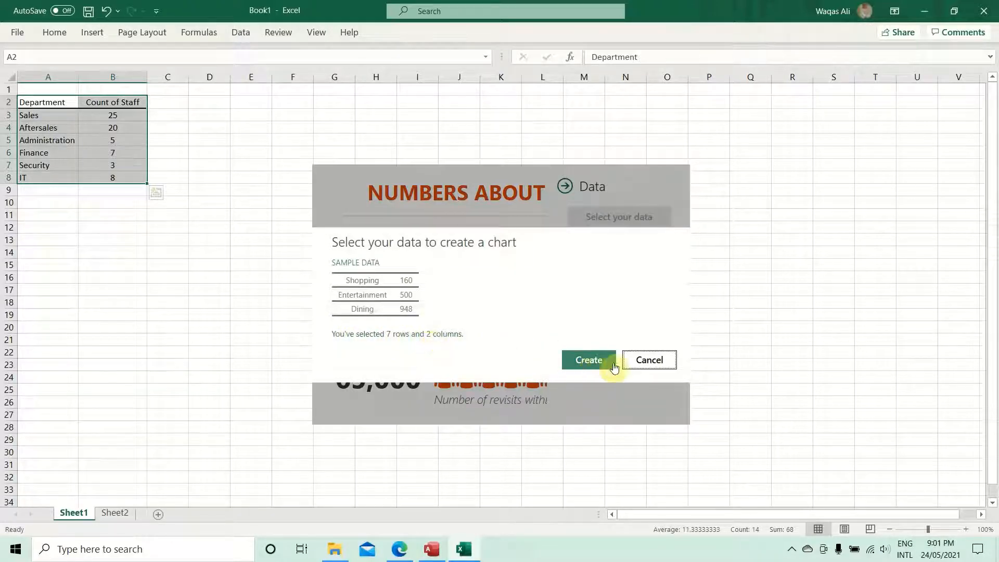
{"action": "left_click", "coordinate": [592, 364]}
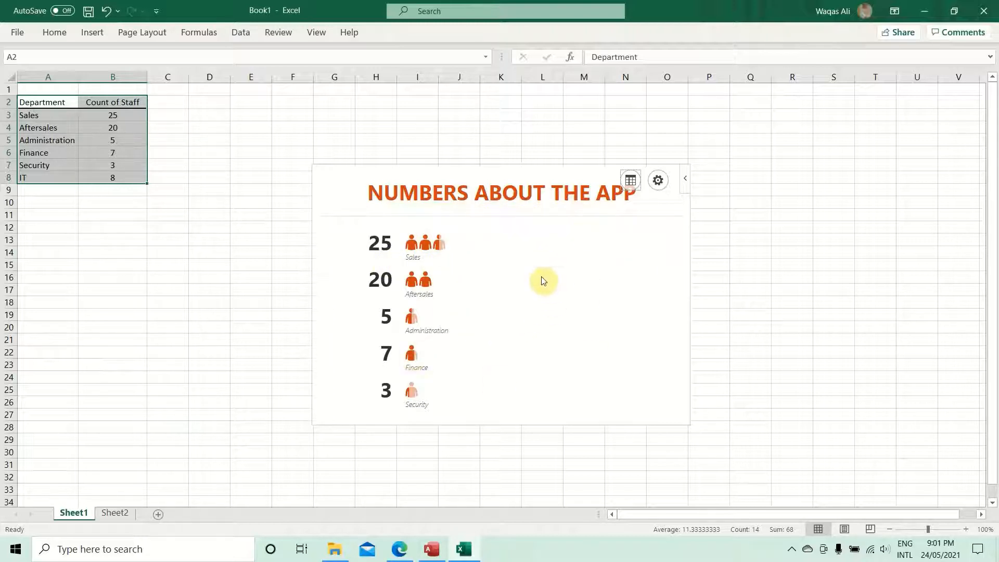
In the graph's settings, try the yellow type and settle on Type 3.
{"action": "left_click", "coordinate": [659, 185]}
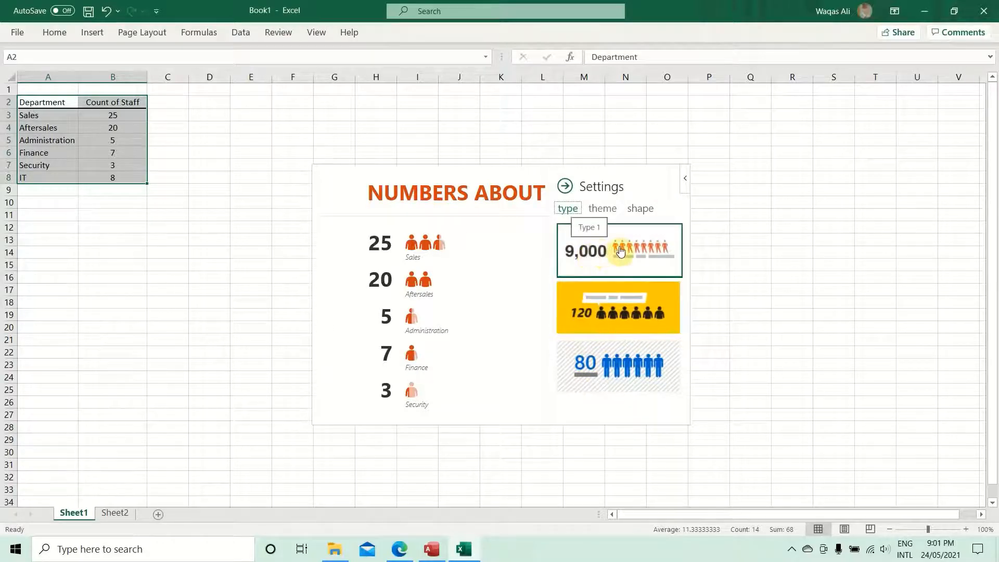
{"action": "left_click", "coordinate": [626, 312]}
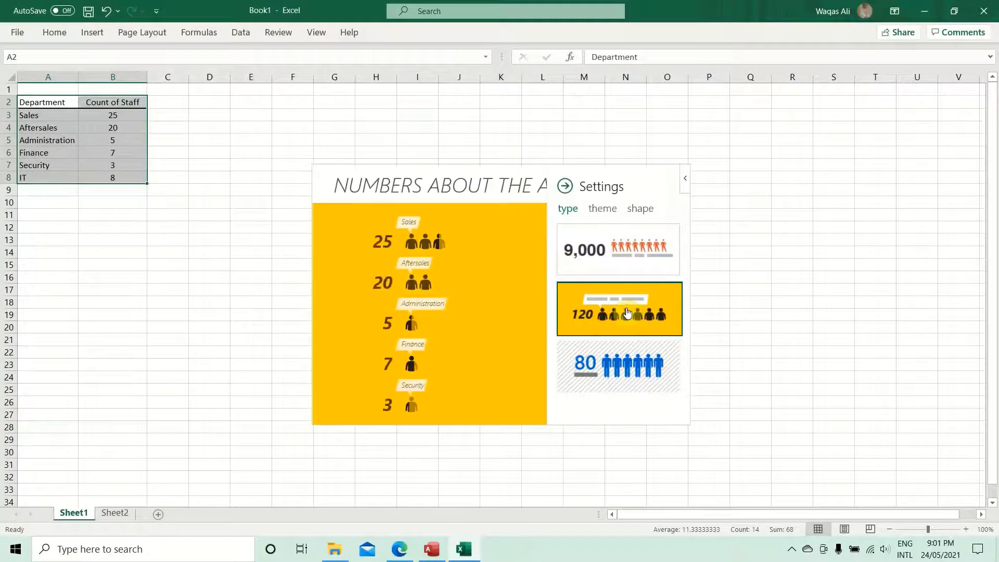
{"action": "left_click", "coordinate": [632, 364]}
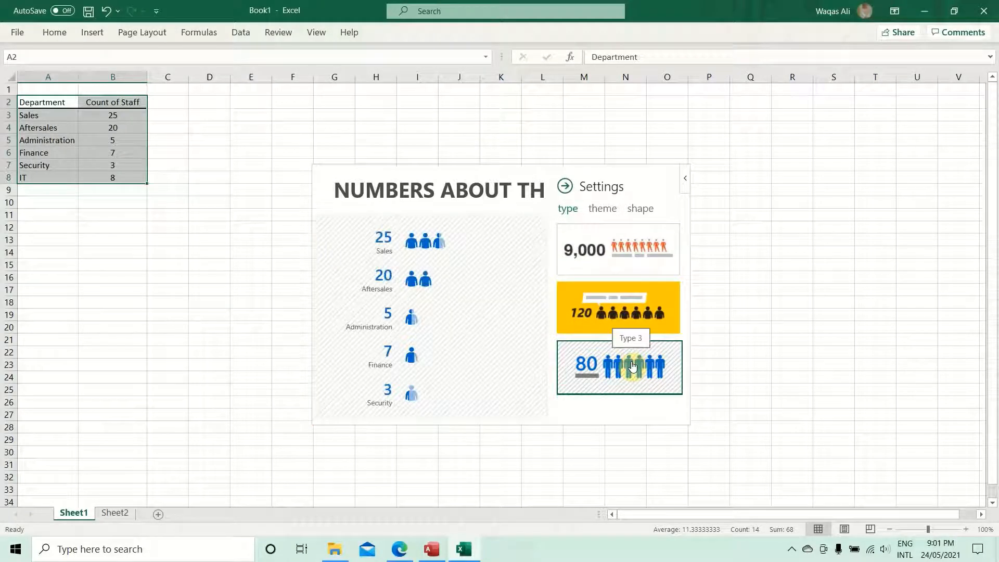
Try the pink and dark blue themes, and apply the theme with an orange-red figure on a light background.
{"action": "left_click", "coordinate": [605, 210]}
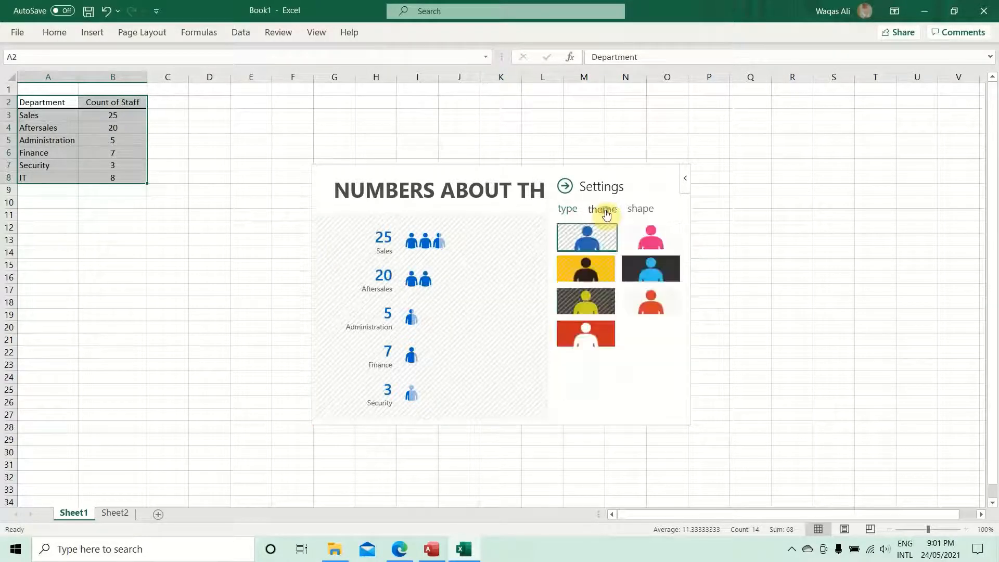
{"action": "left_click", "coordinate": [649, 236]}
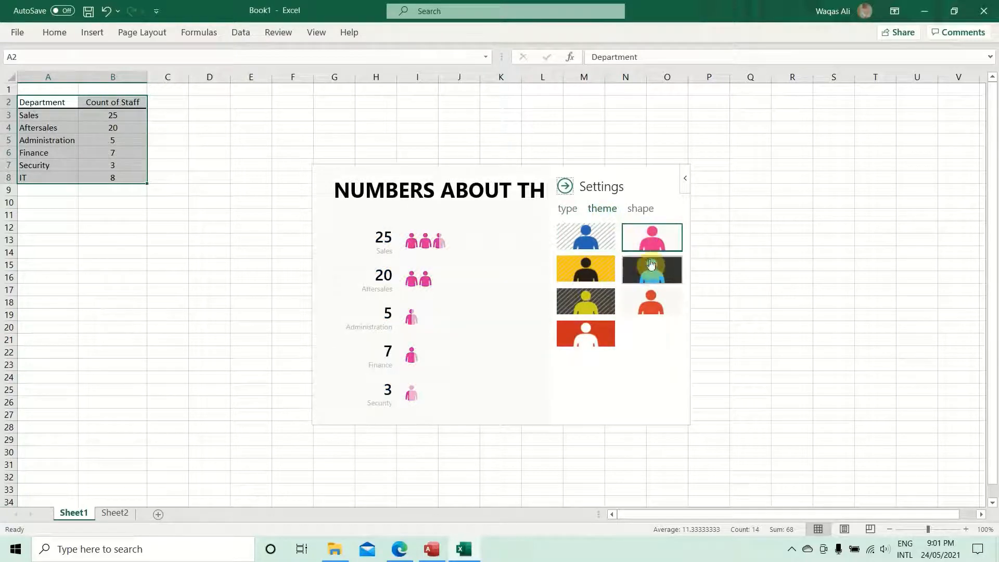
{"action": "left_click", "coordinate": [656, 279]}
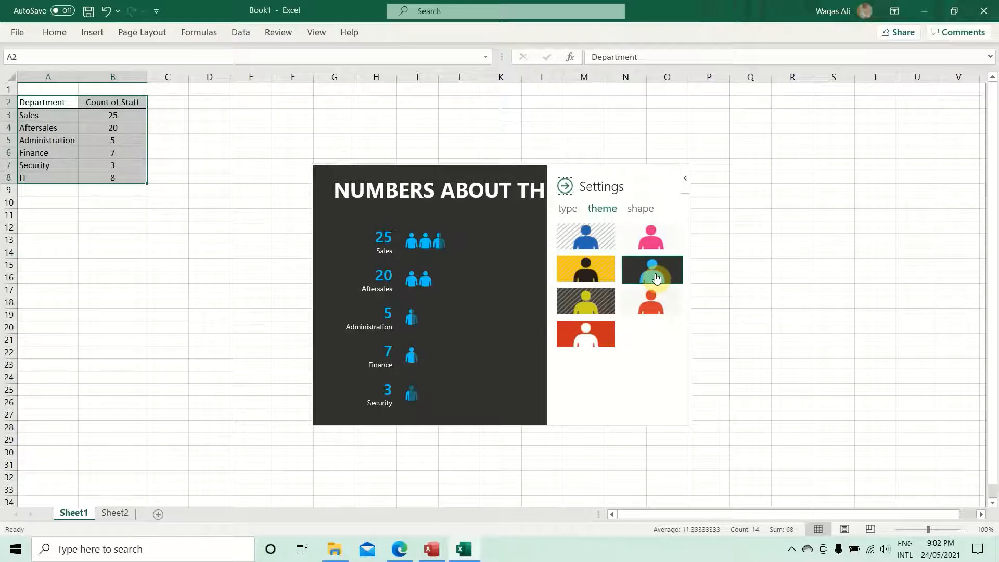
{"action": "left_click", "coordinate": [645, 306]}
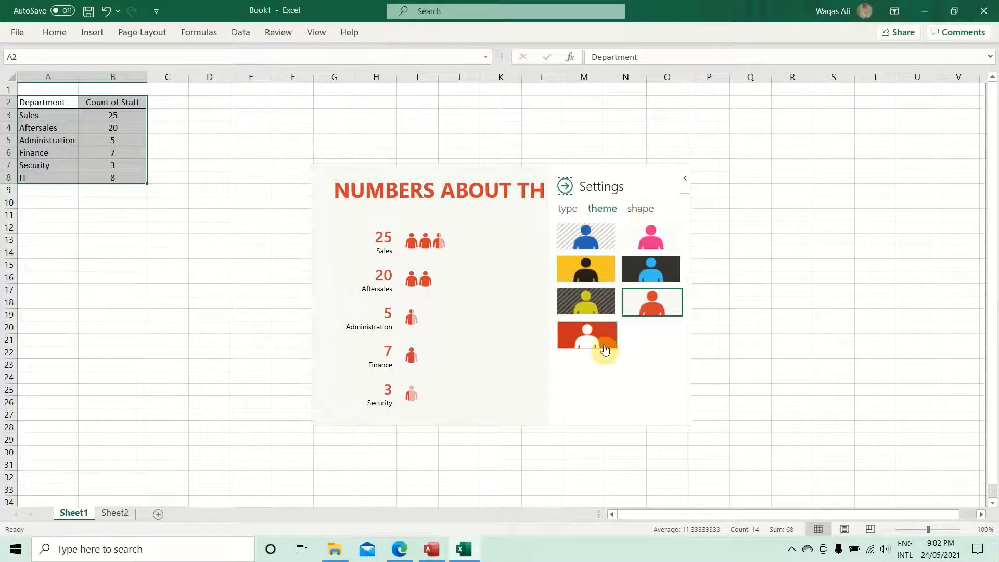
Try the head, walking person, jacket and watch shapes, and set the graph's shape to the milk carton.
{"action": "left_click", "coordinate": [639, 210]}
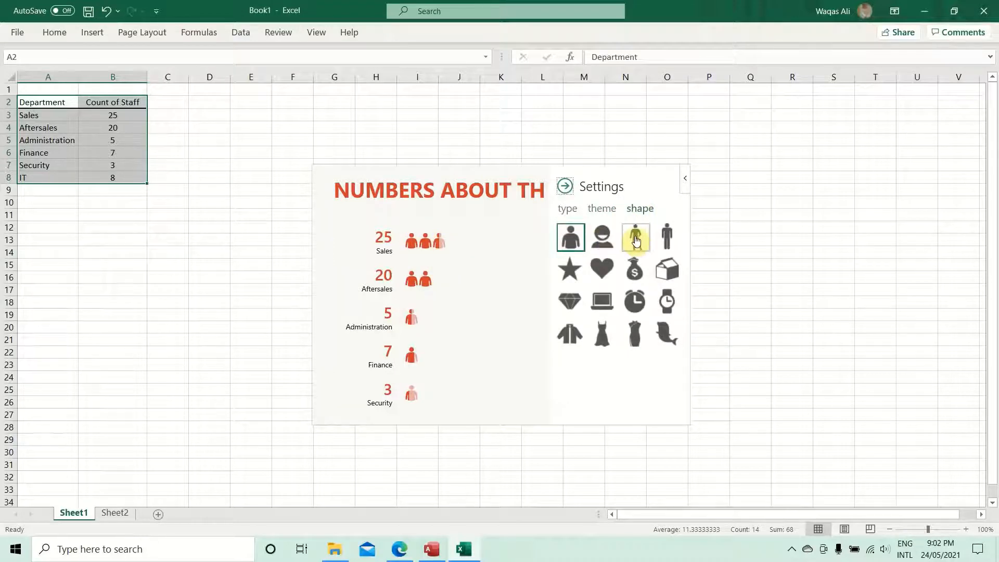
{"action": "left_click", "coordinate": [614, 242]}
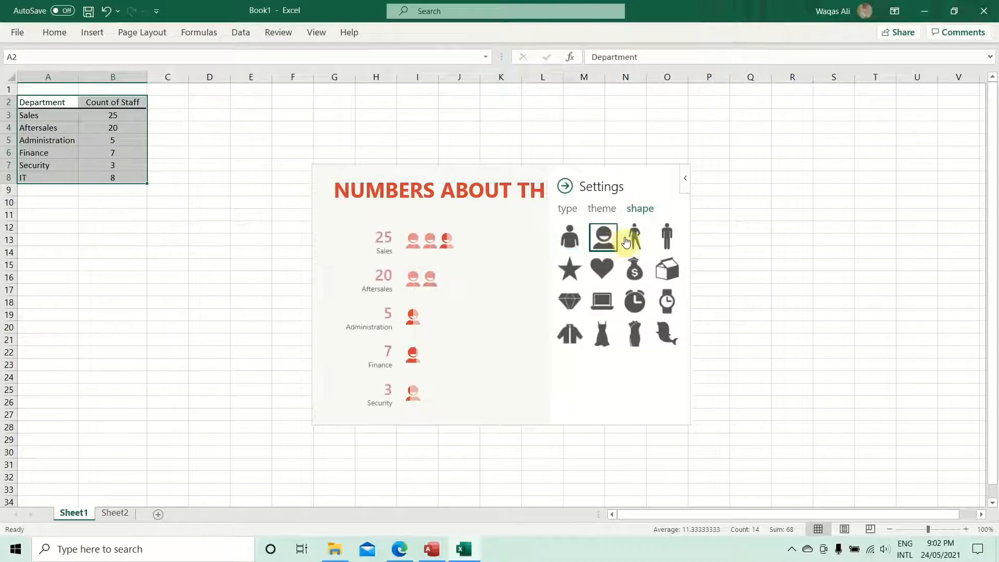
{"action": "left_click", "coordinate": [631, 241]}
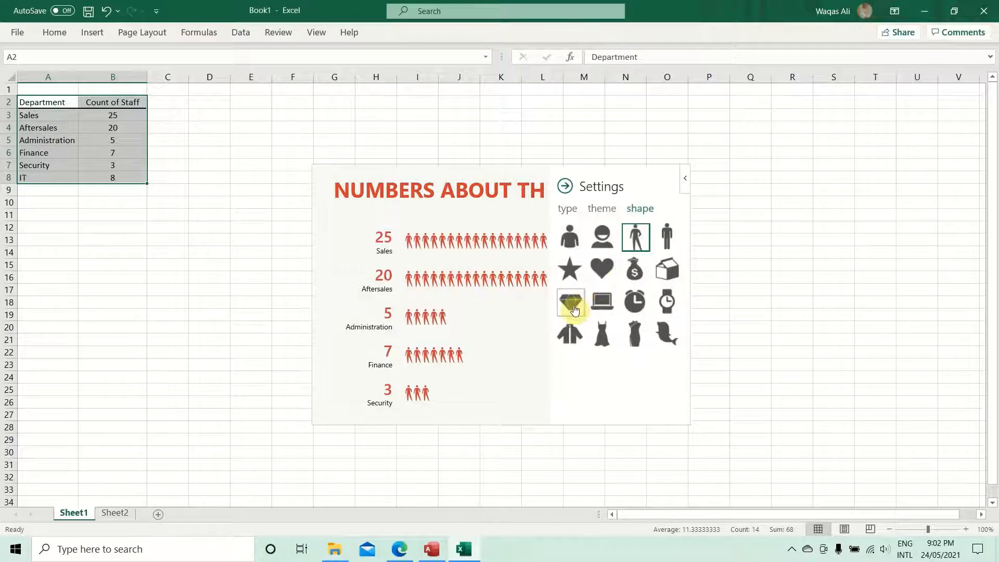
{"action": "left_click", "coordinate": [572, 336]}
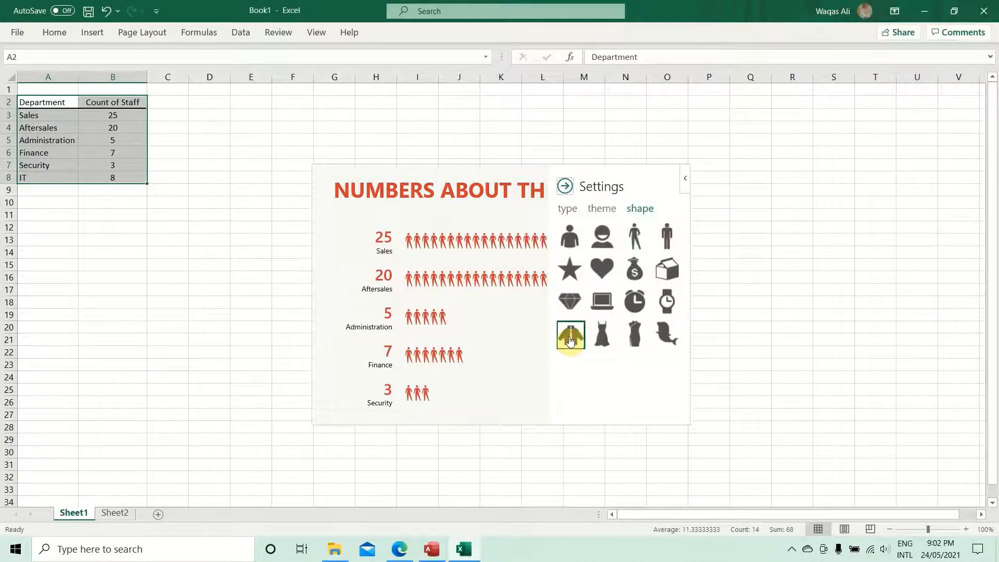
{"action": "left_click", "coordinate": [667, 304]}
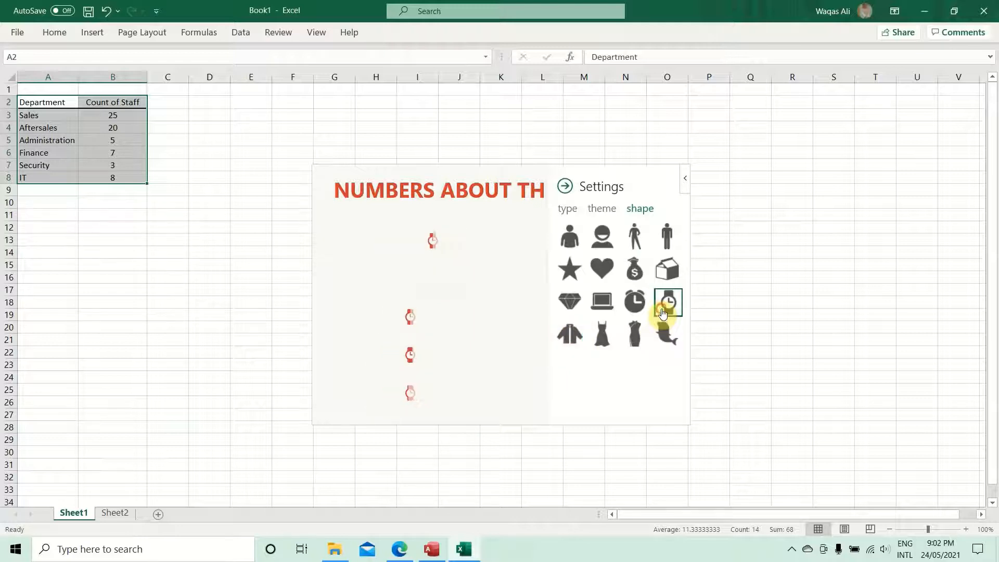
{"action": "left_click", "coordinate": [668, 268]}
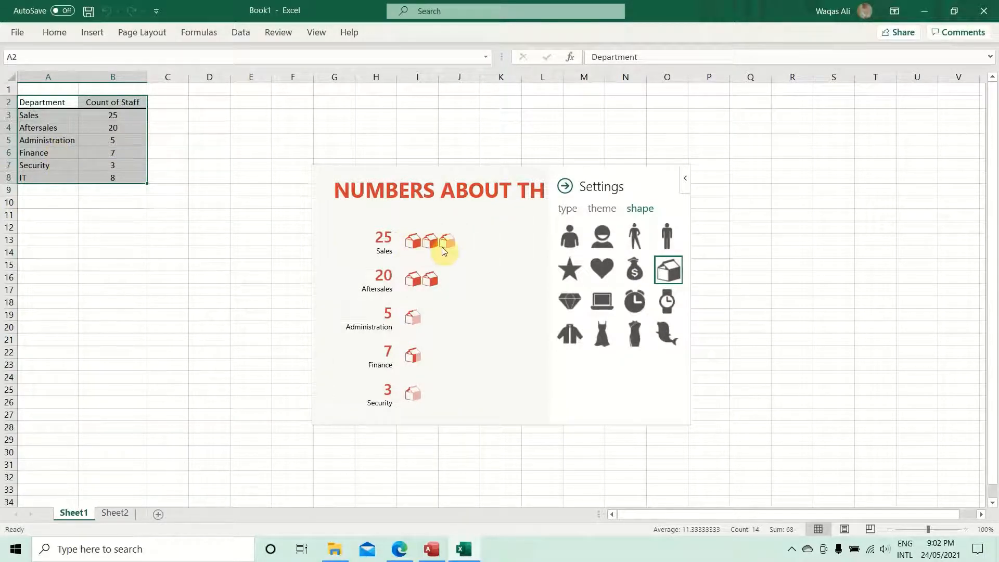
Try the star shape, set the graph's shape to the walking person, and close the graph settings.
{"action": "left_click", "coordinate": [574, 280]}
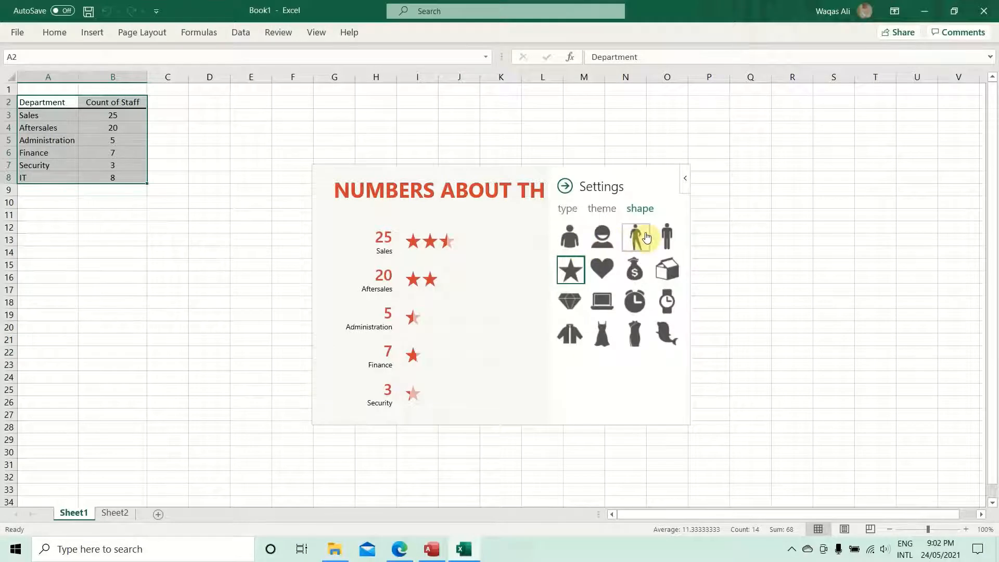
{"action": "left_click", "coordinate": [645, 237]}
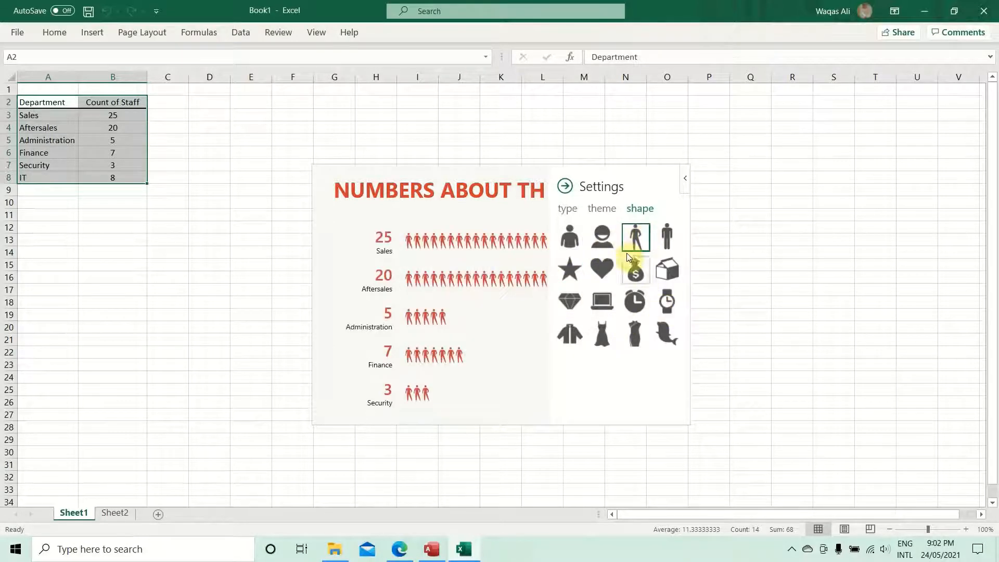
{"action": "left_click", "coordinate": [567, 192]}
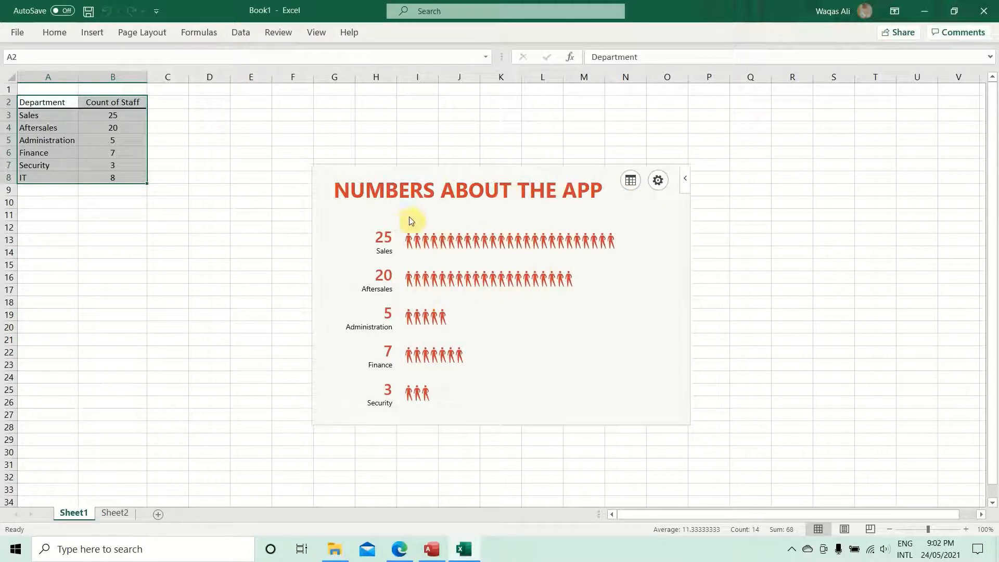
Replace the People Graph's title with "Organization Overview" and leave the graph's data settings.
{"action": "left_click_drag", "start_coordinate": [337, 194], "coordinate": [601, 195]}
{"action": "left_click", "coordinate": [603, 193]}
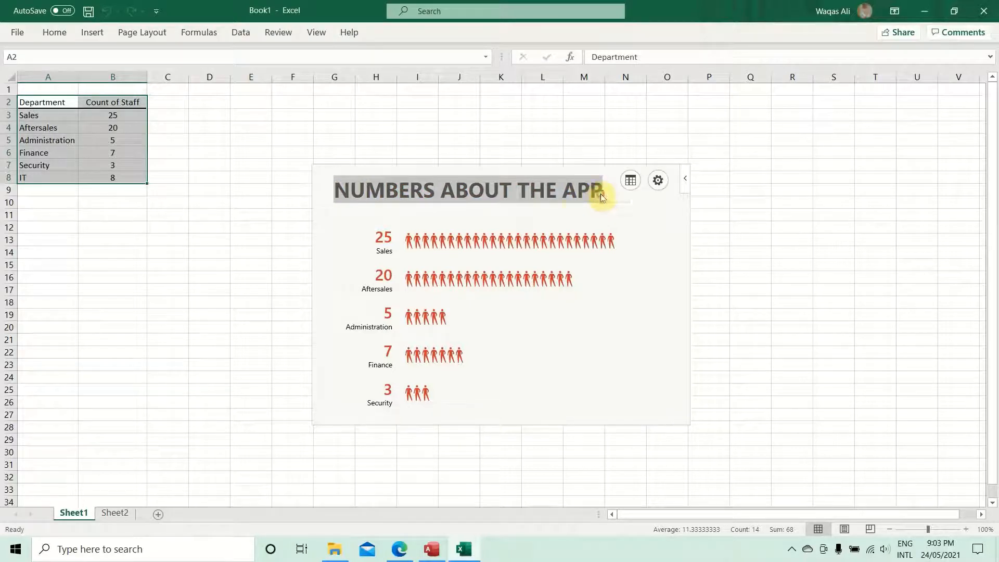
{"action": "left_click", "coordinate": [632, 182]}
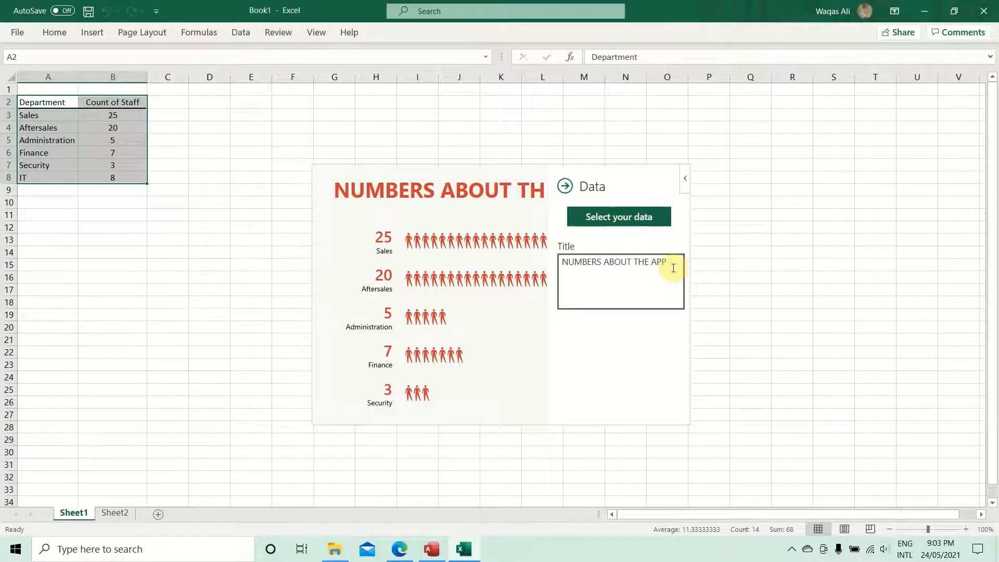
{"action": "left_click_drag", "start_coordinate": [673, 268], "coordinate": [560, 260]}
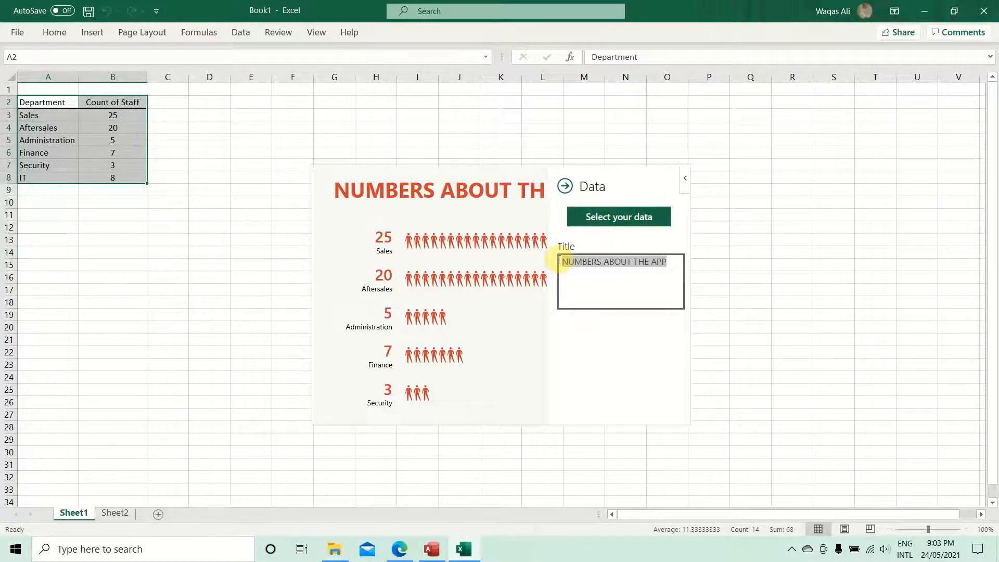
{"action": "type", "text": "as"}
{"action": "key", "text": "BackSpace"}
{"action": "key", "text": "BackSpace"}
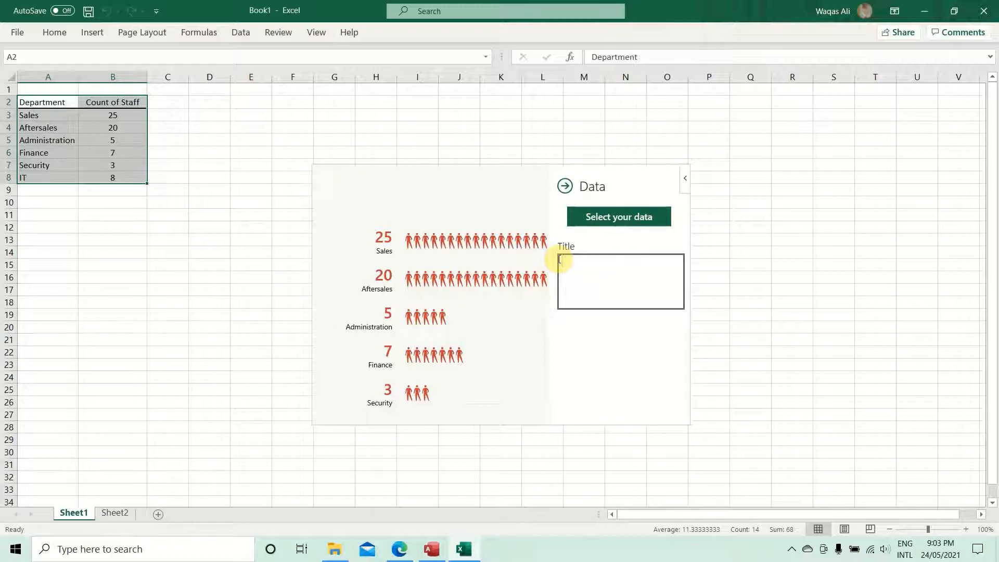
{"action": "type", "text": "Organi"}
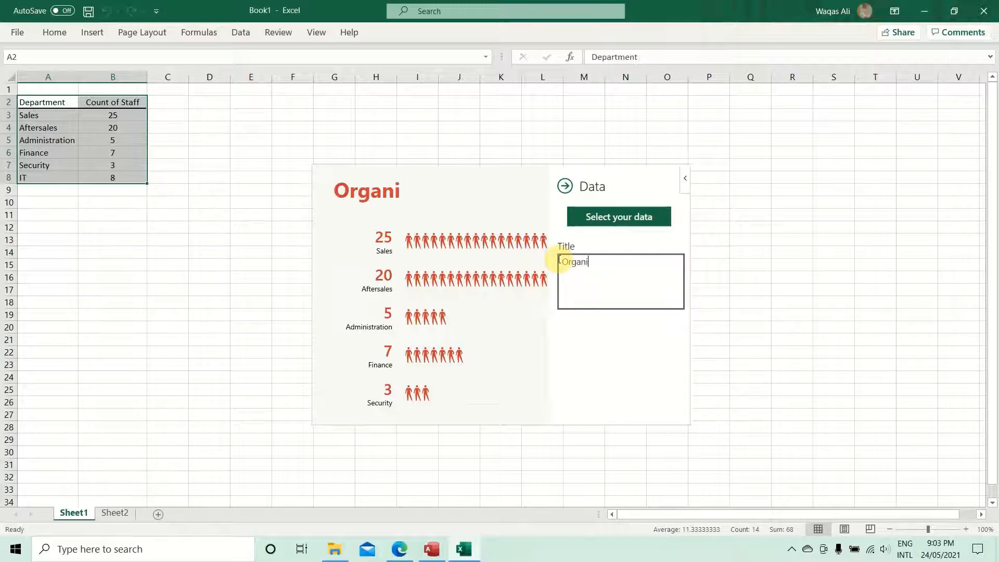
{"action": "type", "text": "zation"}
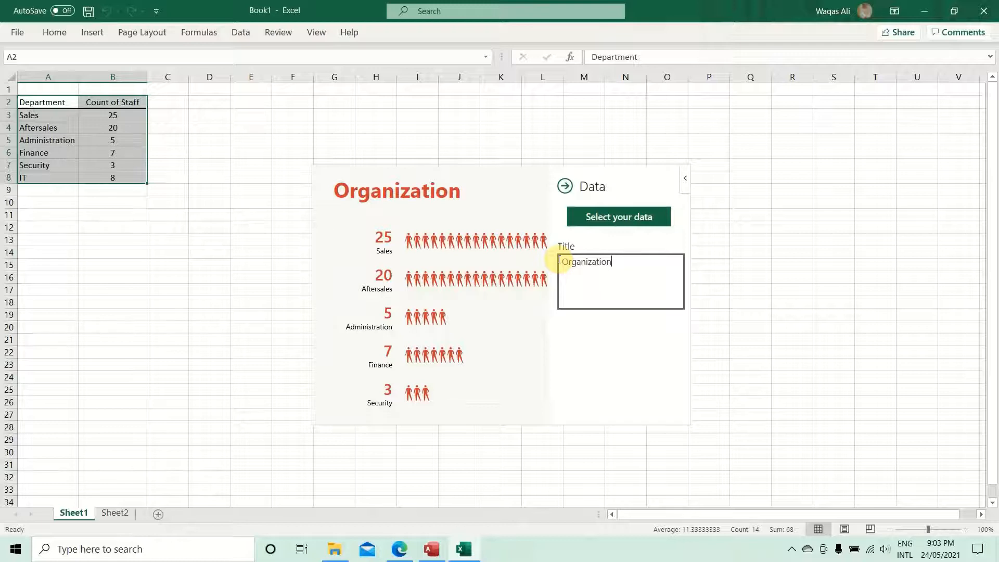
{"action": "type", "text": " o"}
{"action": "key", "text": "BackSpace"}
{"action": "type", "text": "Overview"}
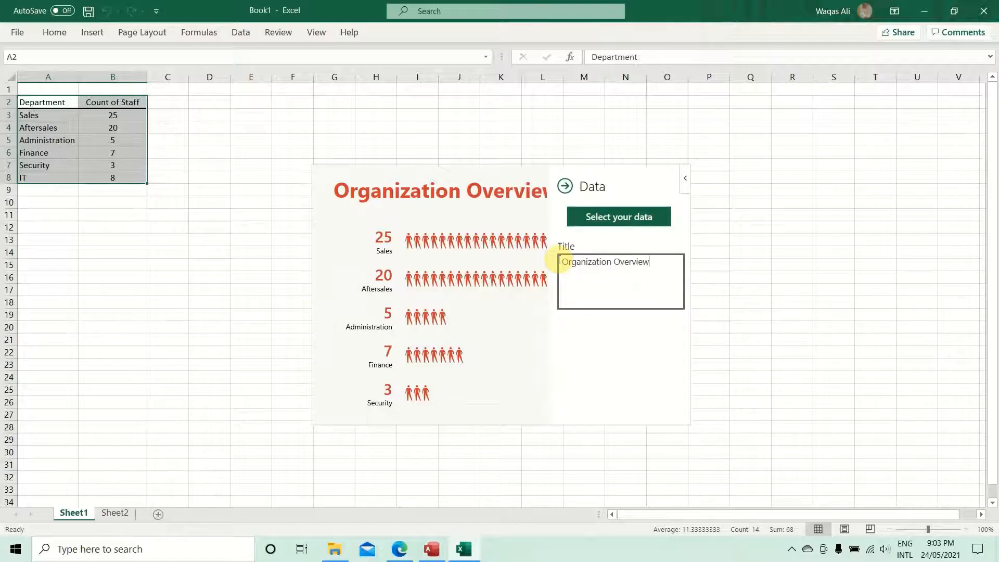
{"action": "left_click", "coordinate": [501, 330]}
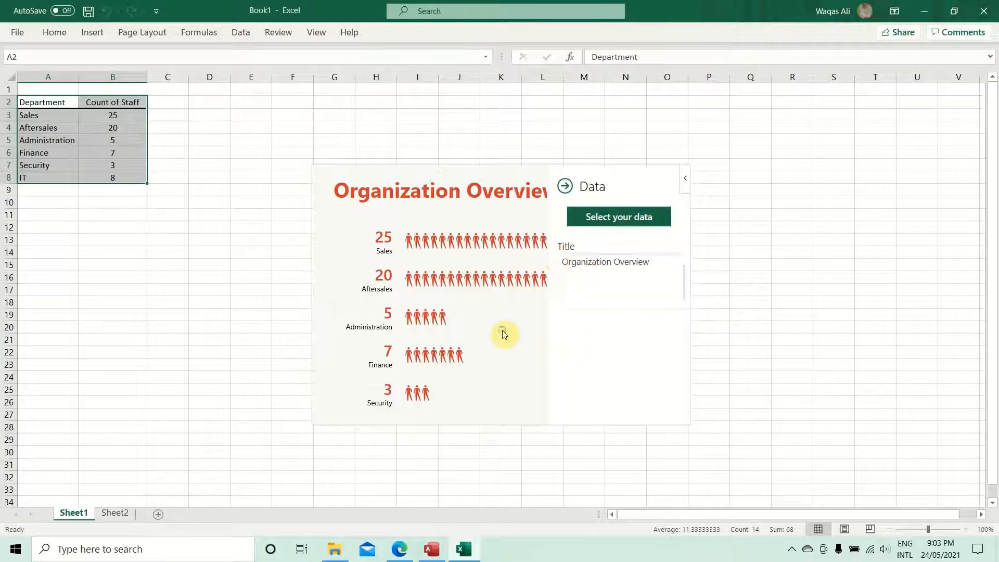
{"action": "left_click", "coordinate": [582, 139]}
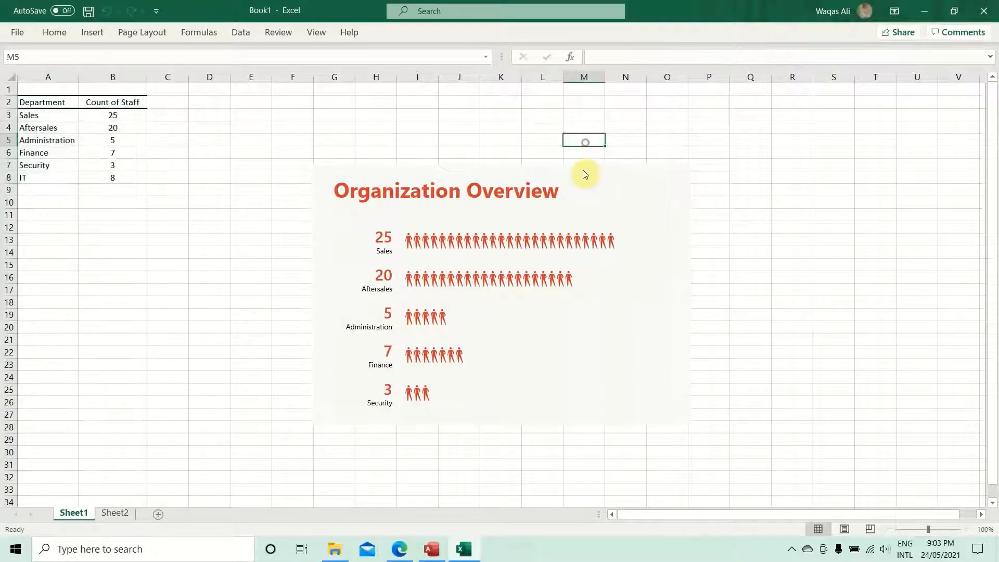
Move the People Graph up beside the department table, with its upper-left corner near cell C1, and deselect it.
{"action": "left_click", "coordinate": [578, 162]}
{"action": "left_click_drag", "start_coordinate": [577, 160], "coordinate": [423, 91]}
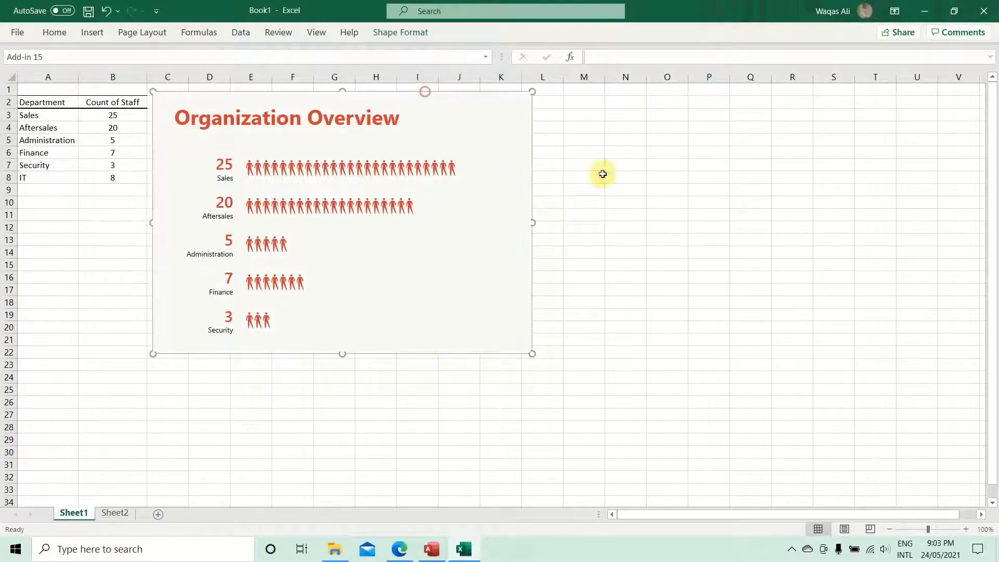
{"action": "left_click", "coordinate": [607, 175]}
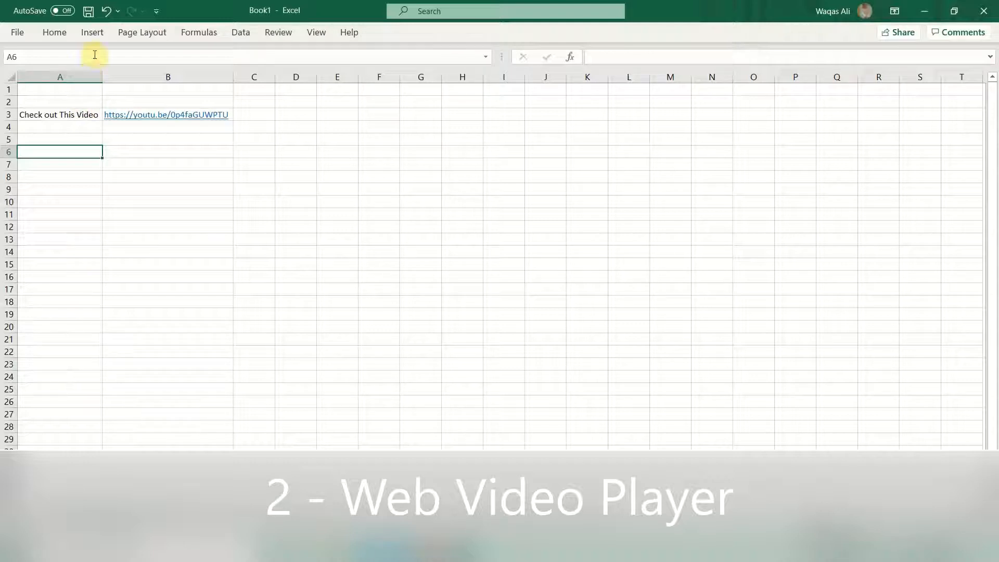
Insert the Web Video Player add-in on Sheet2 and move it up to start at about row 3 in column D.
{"action": "left_click", "coordinate": [93, 33]}
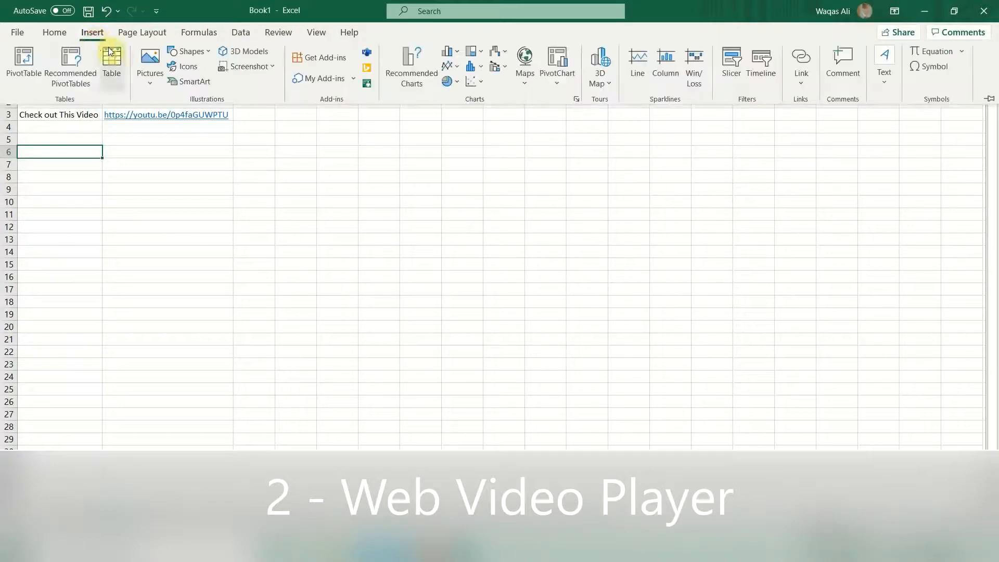
{"action": "left_click", "coordinate": [354, 78]}
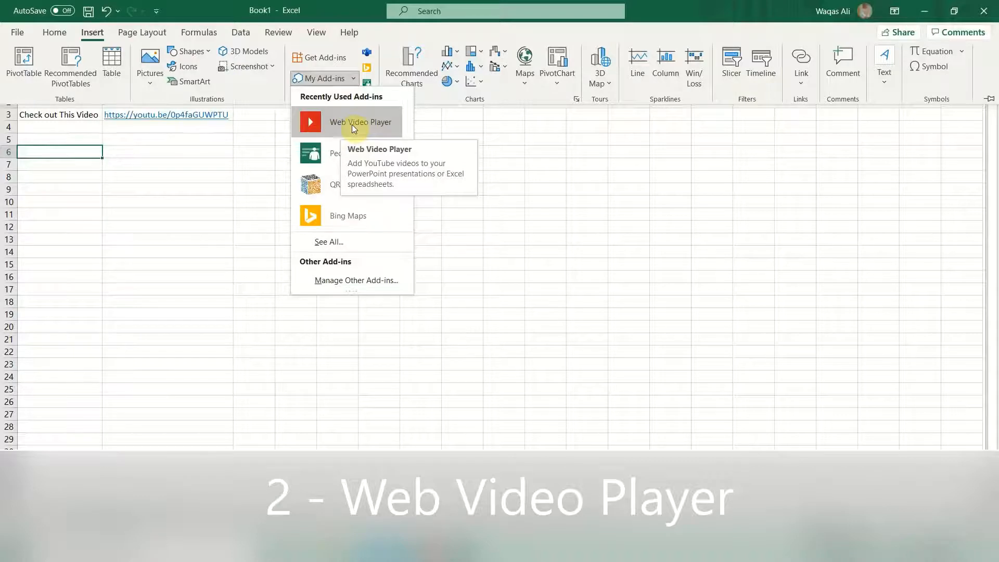
{"action": "left_click", "coordinate": [352, 124]}
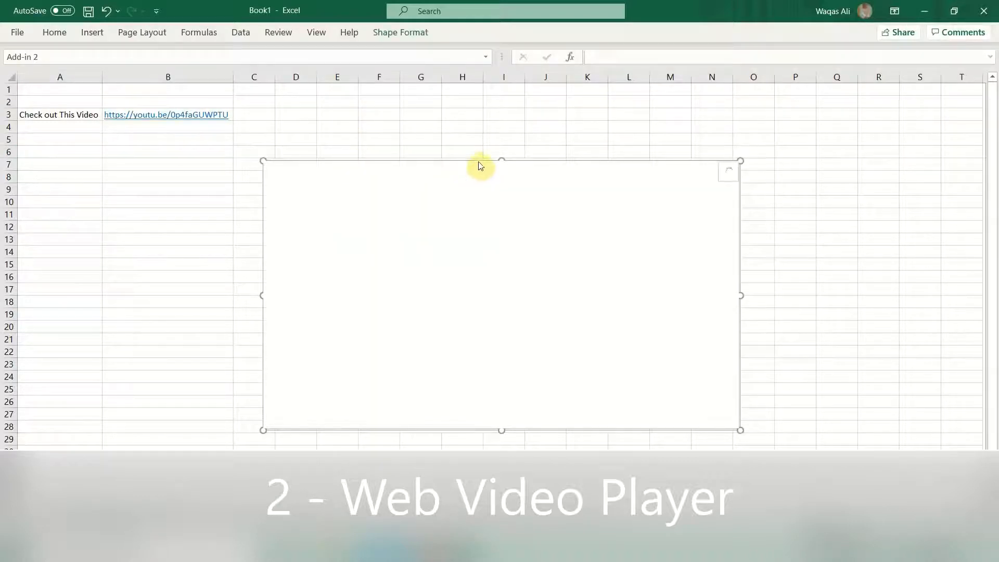
{"action": "left_click_drag", "start_coordinate": [470, 161], "coordinate": [486, 106]}
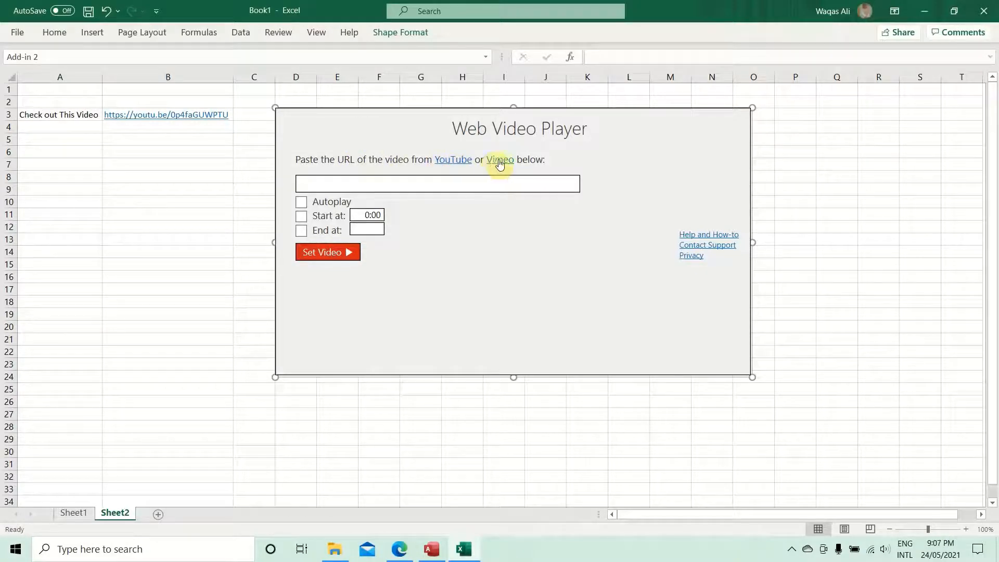
Copy the YouTube link from B3 into the Web Video Player's URL field and set the video.
{"action": "left_click", "coordinate": [230, 111]}
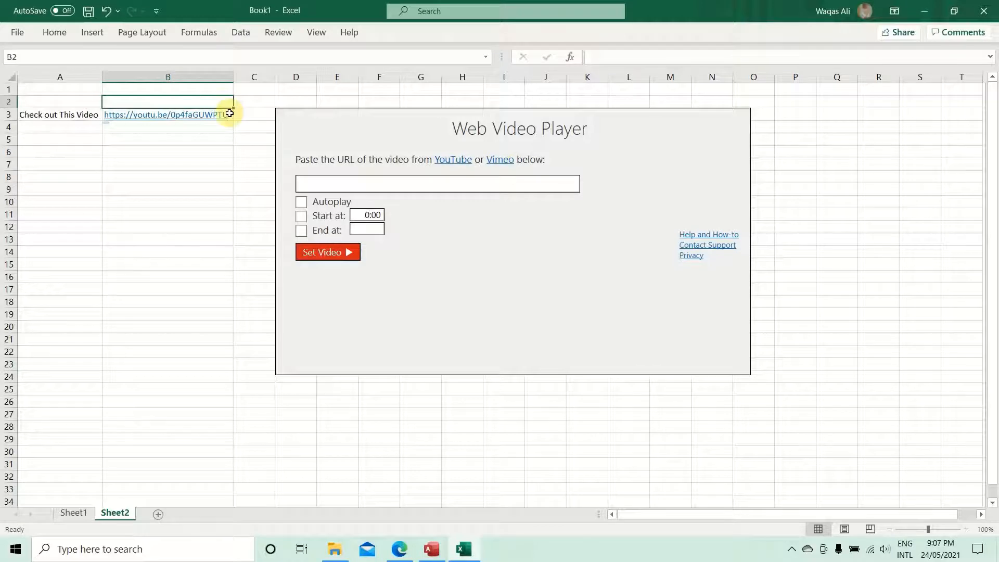
{"action": "key", "text": "ctrl+c"}
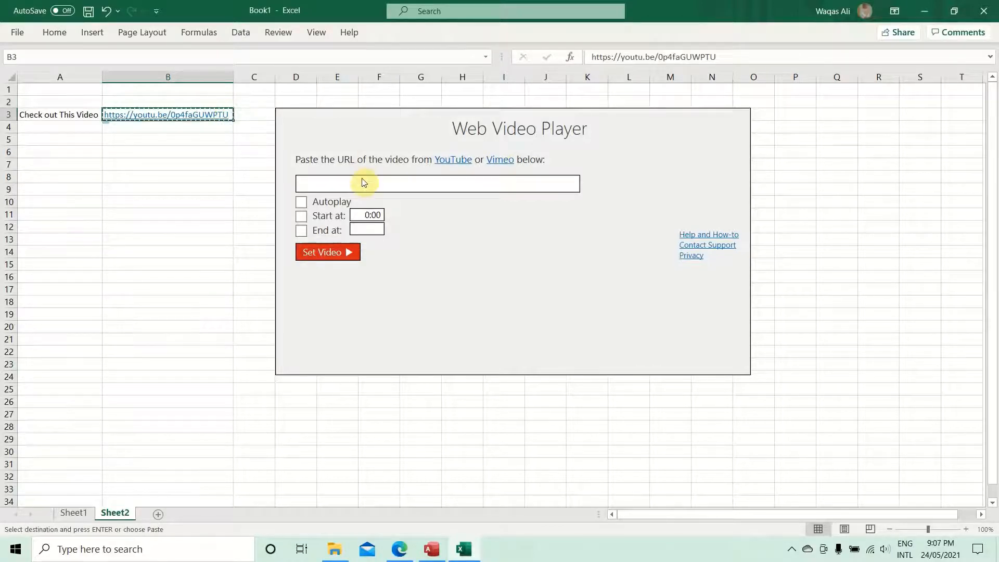
{"action": "left_click", "coordinate": [362, 181]}
{"action": "key", "text": "ctrl+v"}
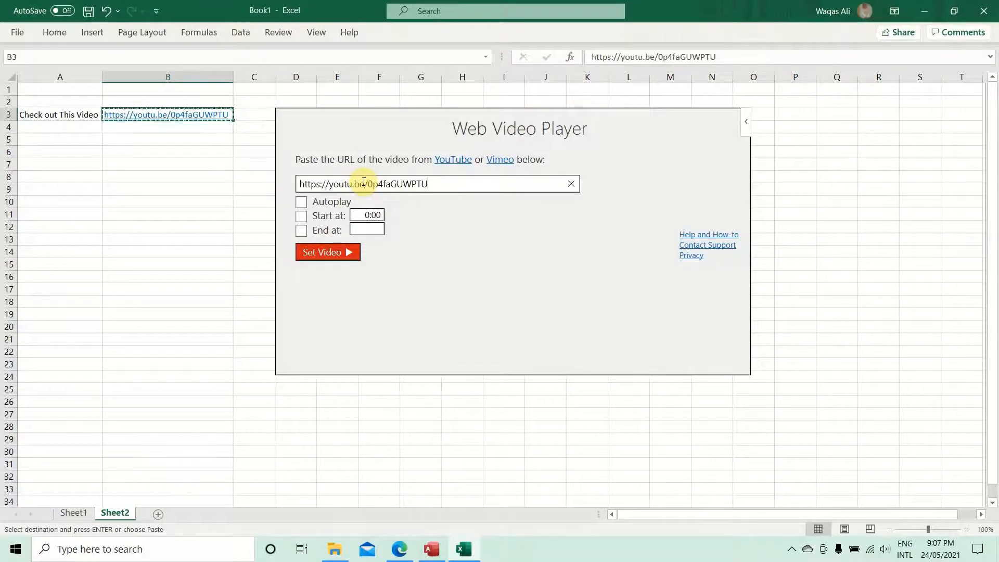
{"action": "left_click", "coordinate": [327, 255]}
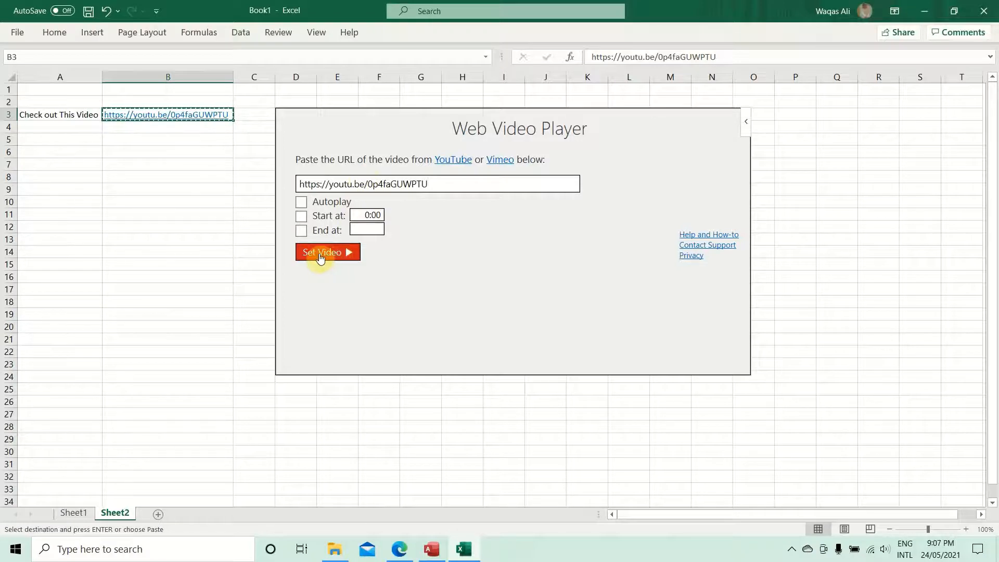
{"action": "double_click", "coordinate": [181, 136]}
{"action": "left_click", "coordinate": [179, 128]}
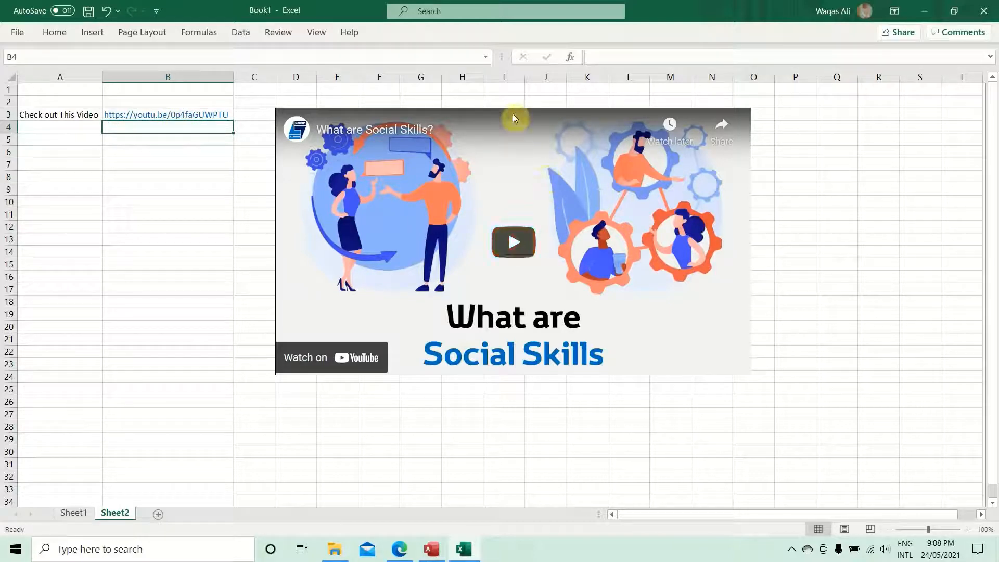
Move the video player next to the link, shrink it to cover about C3:J17, and start the video.
{"action": "left_click_drag", "start_coordinate": [510, 111], "coordinate": [468, 106]}
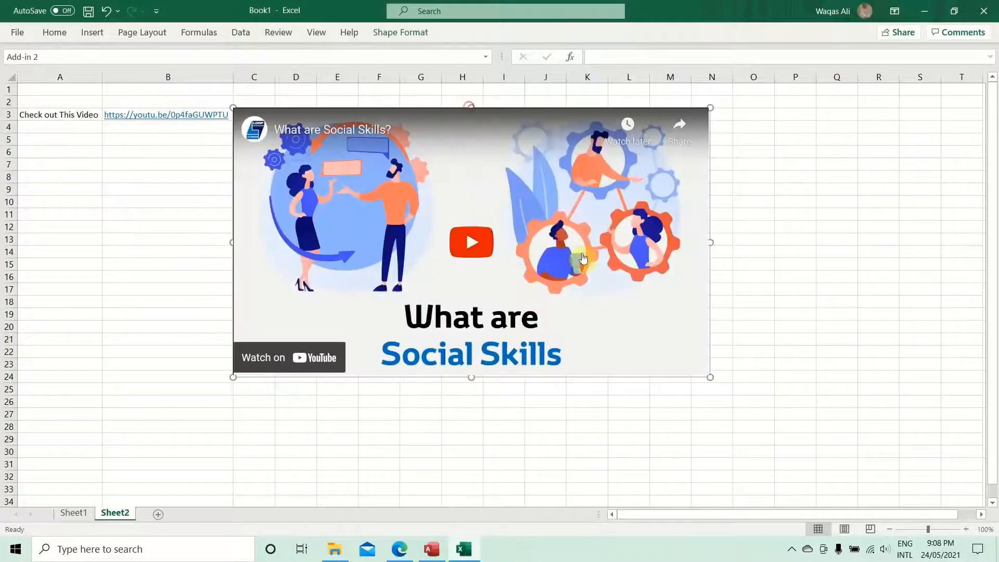
{"action": "left_click_drag", "start_coordinate": [710, 377], "coordinate": [566, 296]}
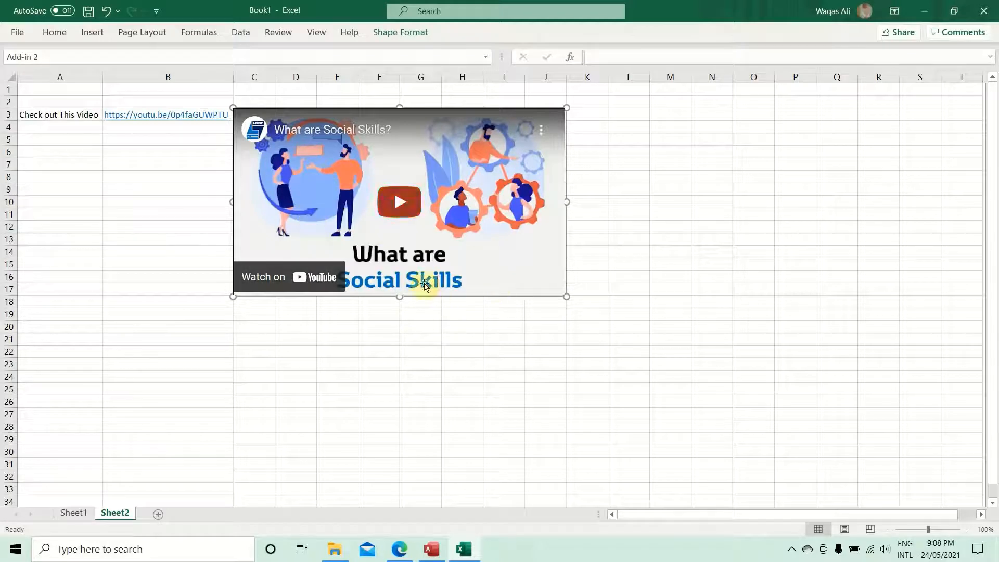
{"action": "left_click", "coordinate": [399, 203]}
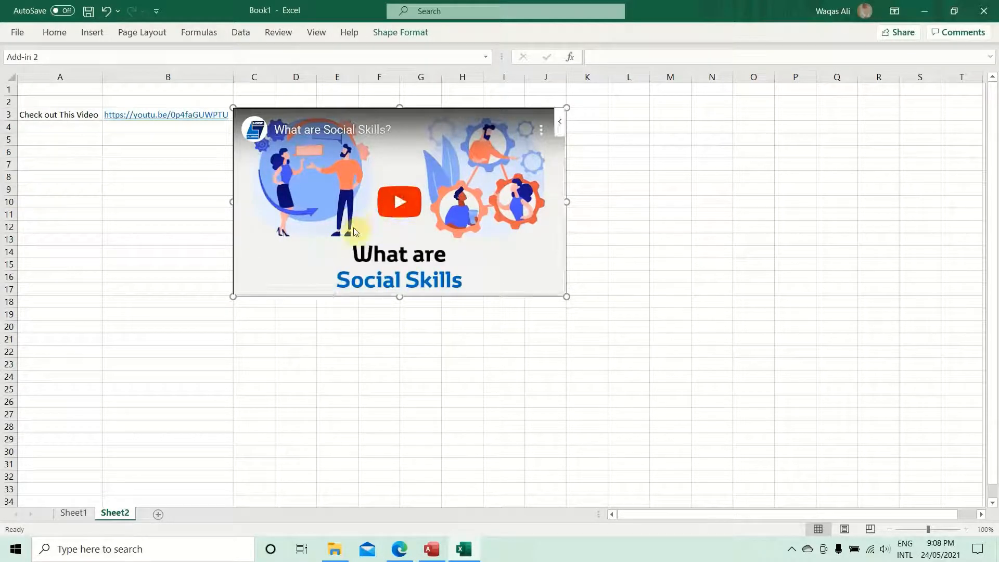
{"action": "left_click", "coordinate": [278, 284]}
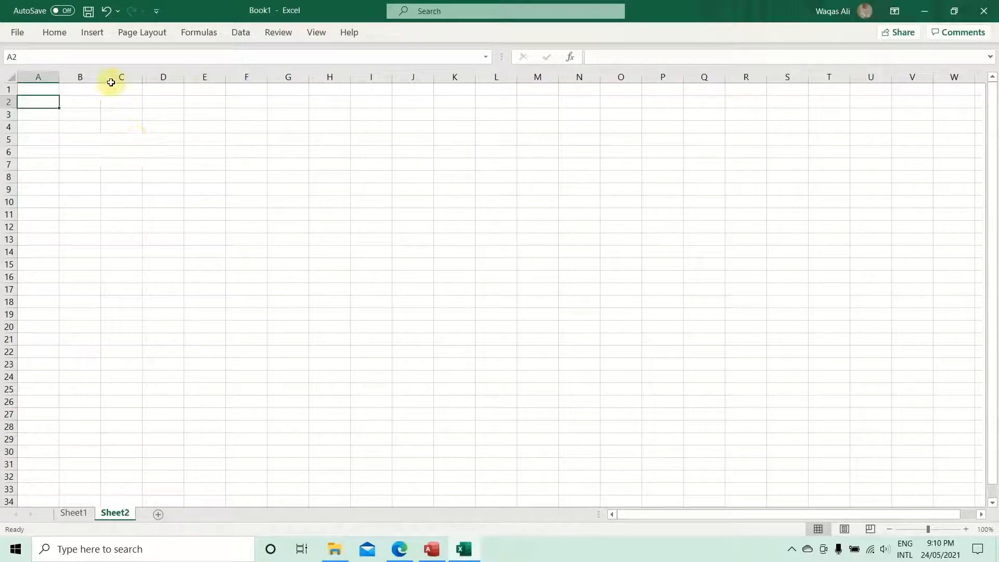
Open the QR4Office add-in on the empty Sheet2.
{"action": "left_click", "coordinate": [97, 35]}
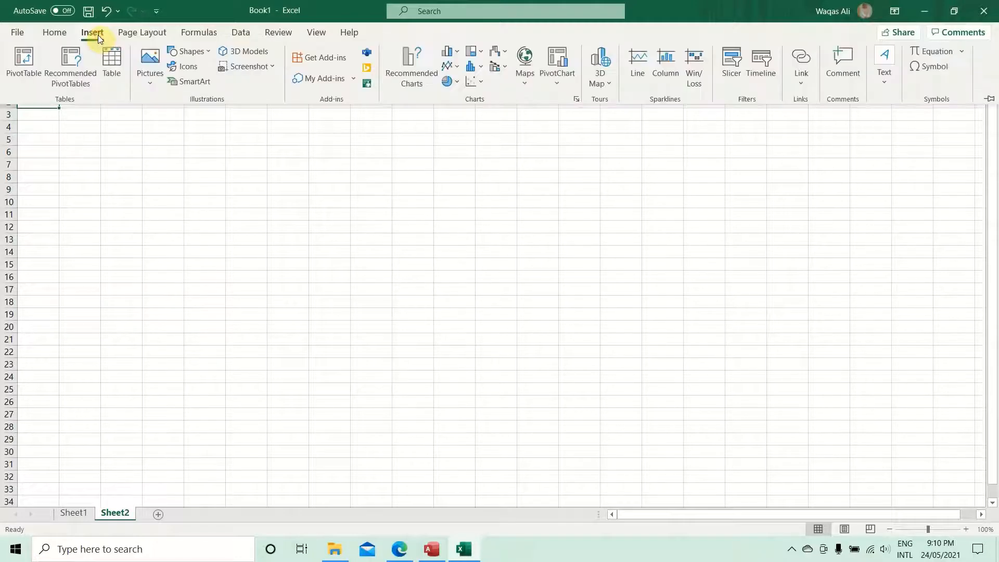
{"action": "left_click", "coordinate": [352, 81]}
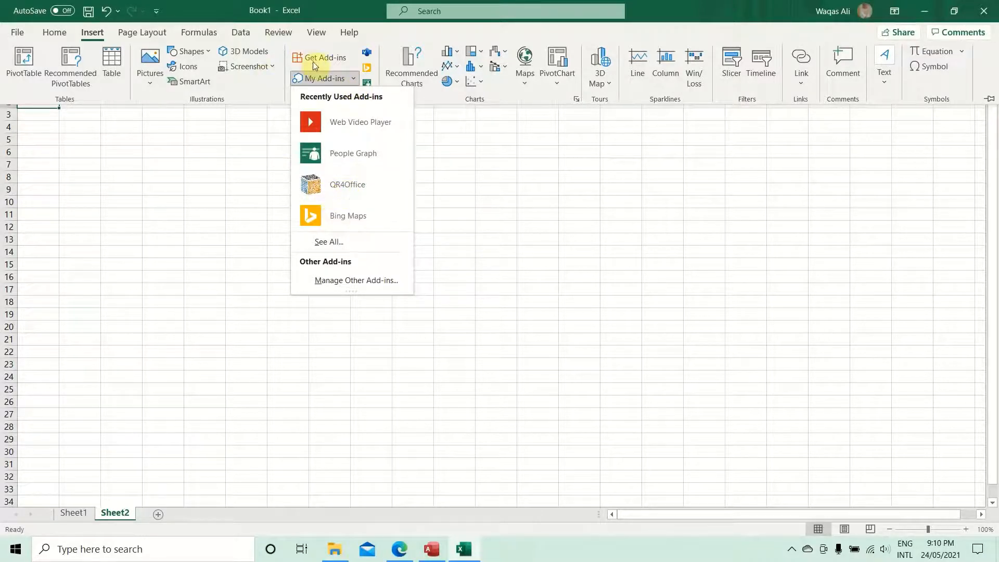
{"action": "left_click", "coordinate": [342, 188]}
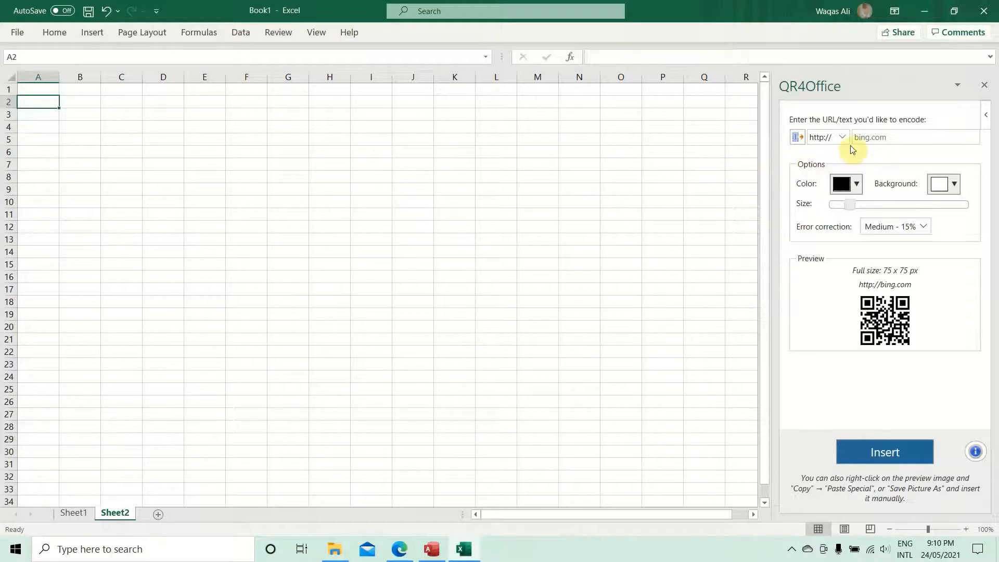
{"action": "left_click", "coordinate": [833, 138]}
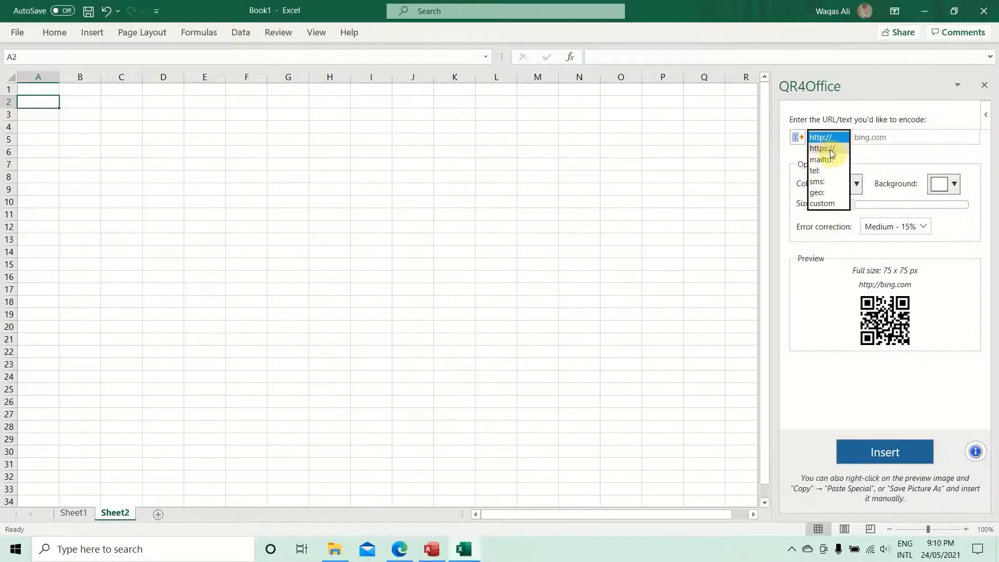
{"action": "left_click", "coordinate": [829, 148]}
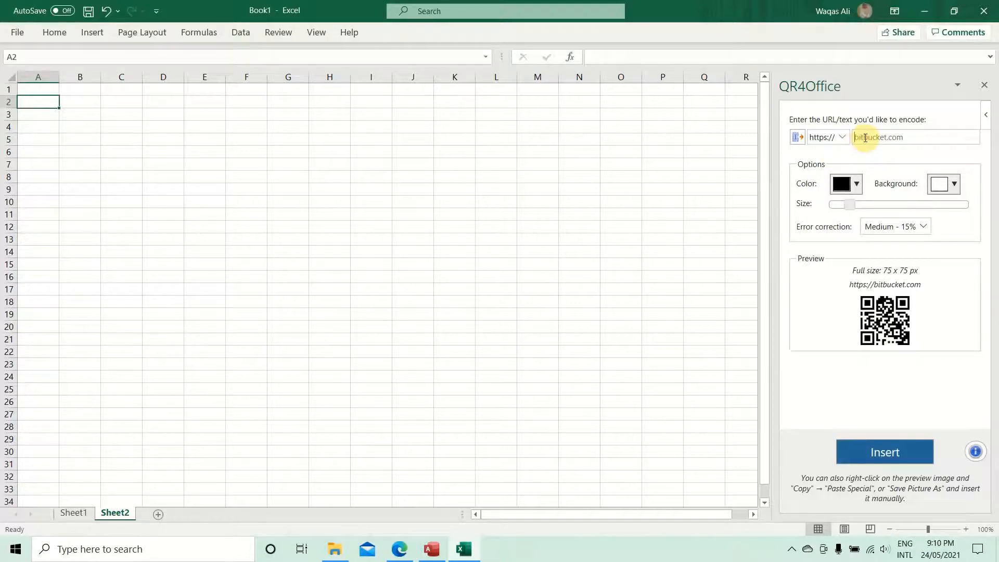
{"action": "type", "text": "locplearn"}
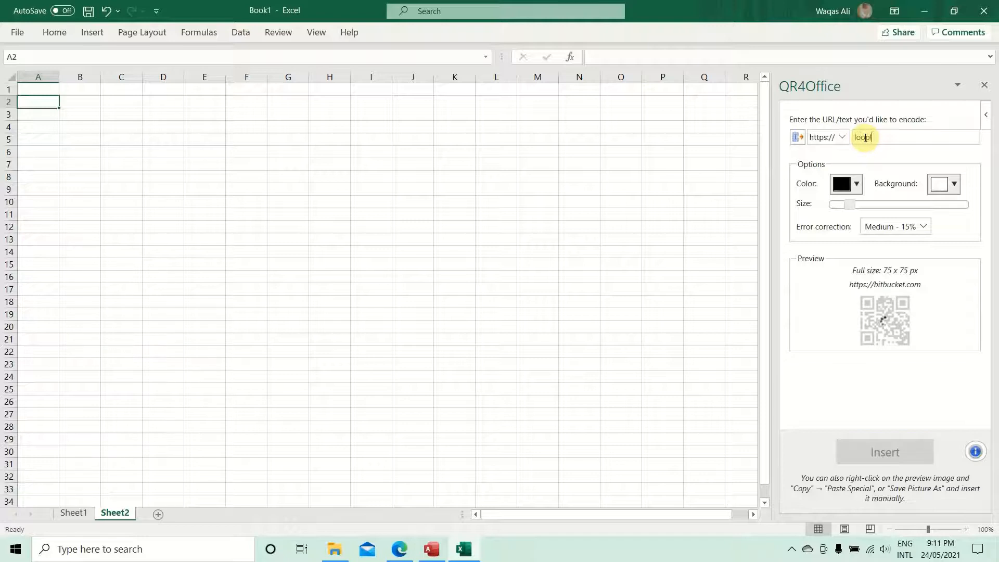
{"action": "type", "text": "ings.com"}
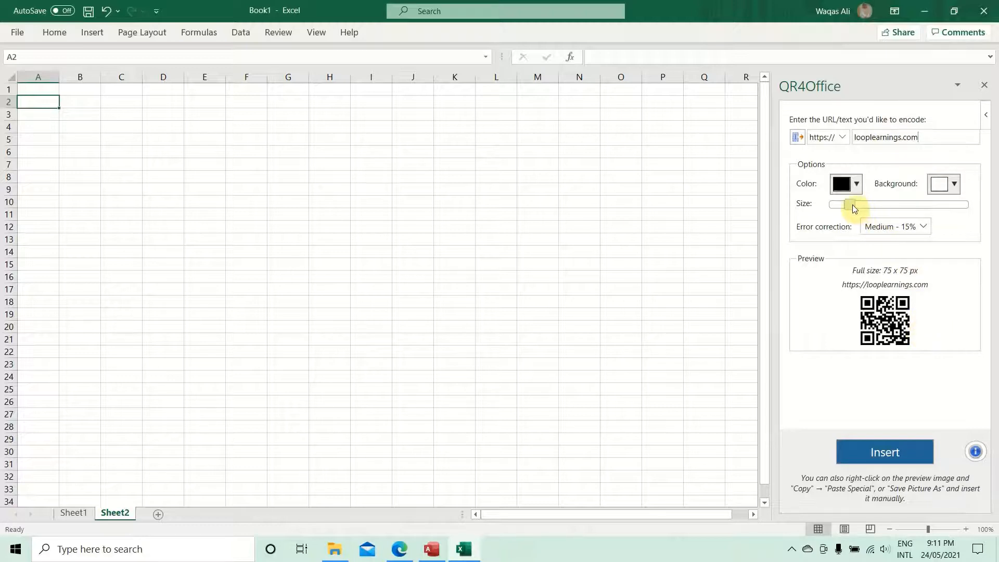
{"action": "left_click_drag", "start_coordinate": [853, 205], "coordinate": [867, 205]}
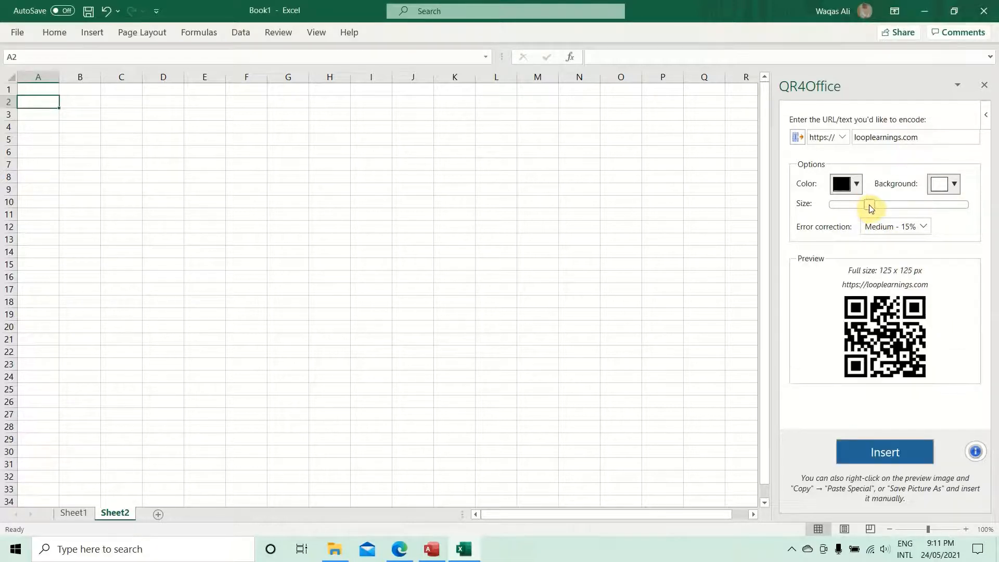
Try a yellow background for the QR code, and return the background to white.
{"action": "left_click", "coordinate": [955, 184]}
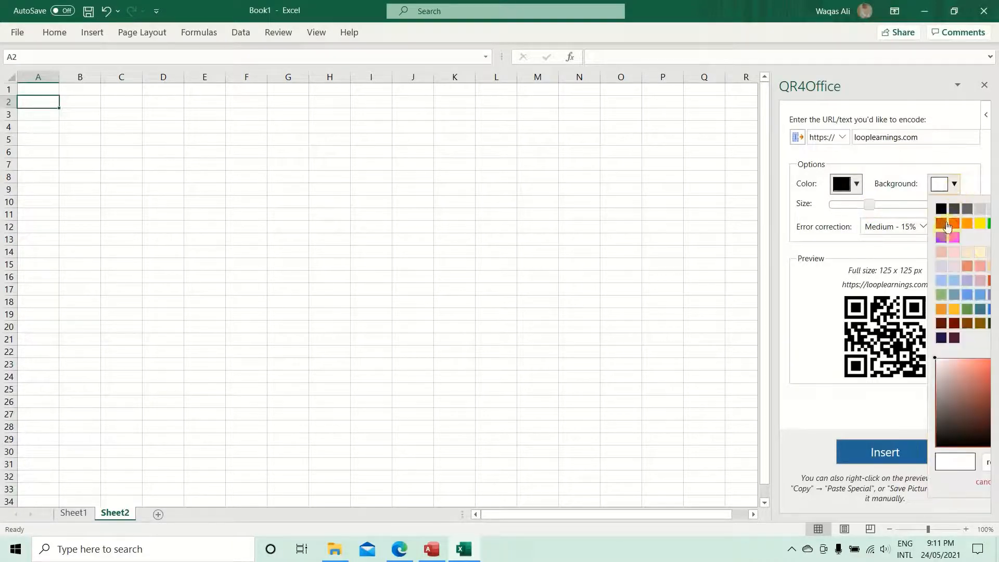
{"action": "left_click", "coordinate": [980, 224]}
{"action": "left_click", "coordinate": [954, 184]}
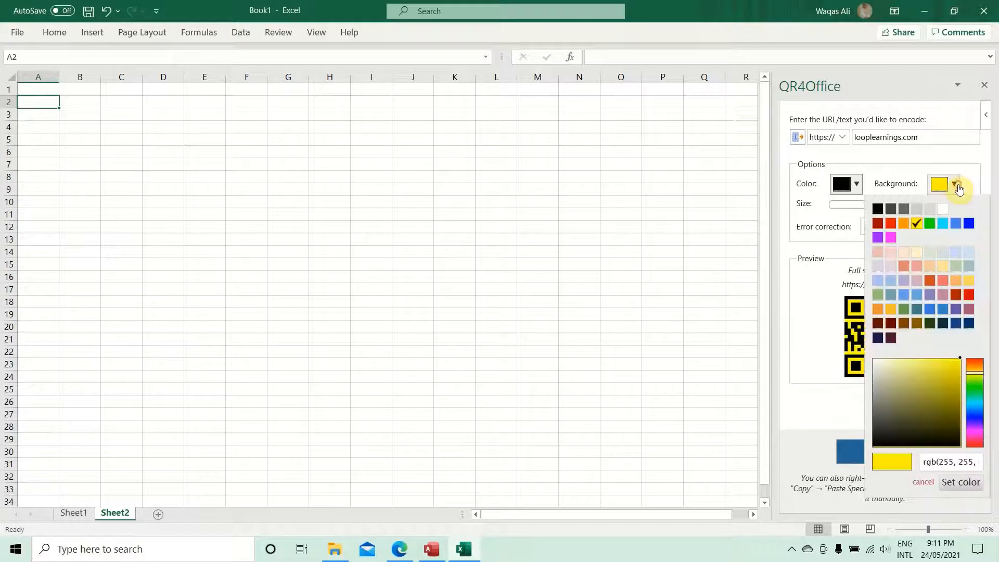
{"action": "left_click", "coordinate": [942, 209]}
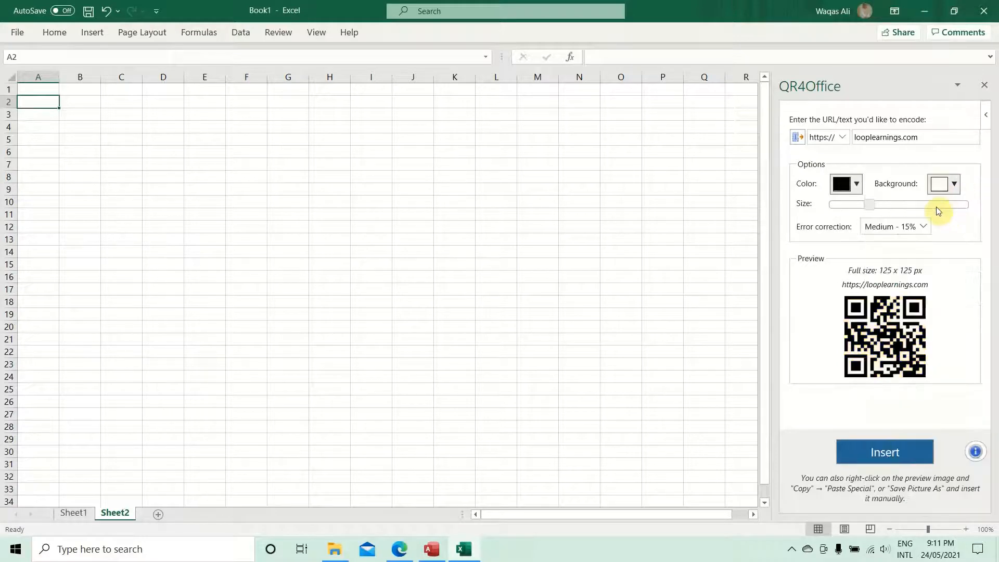
Set the QR code's foreground colour to blue, rgb(0, 0, 255).
{"action": "left_click", "coordinate": [857, 185]}
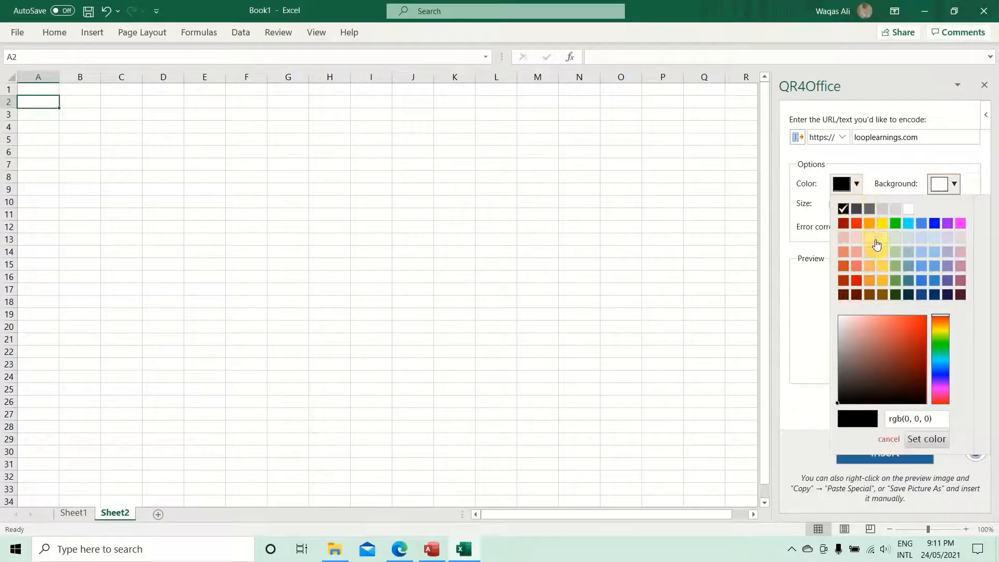
{"action": "left_click", "coordinate": [934, 224]}
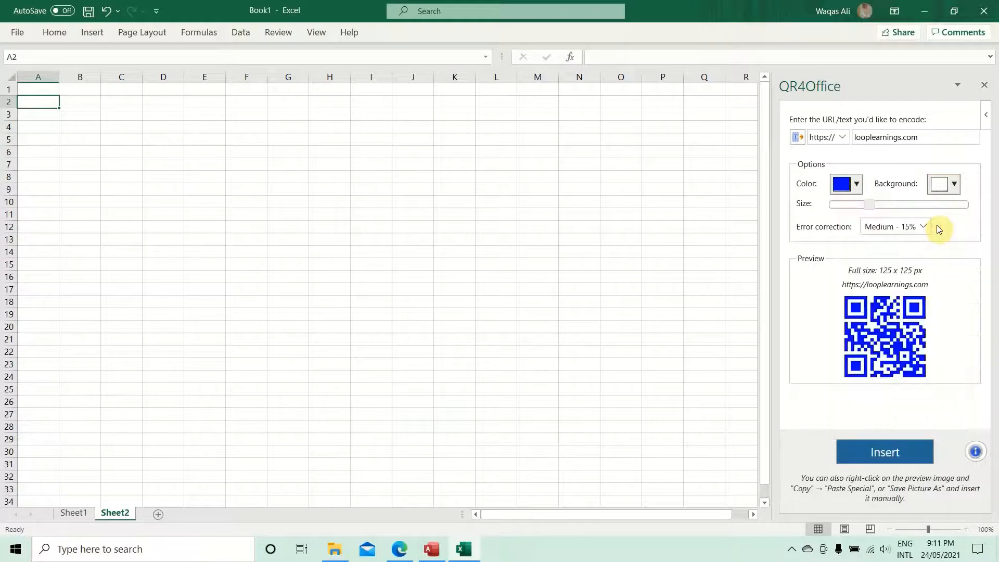
{"action": "left_click", "coordinate": [857, 184]}
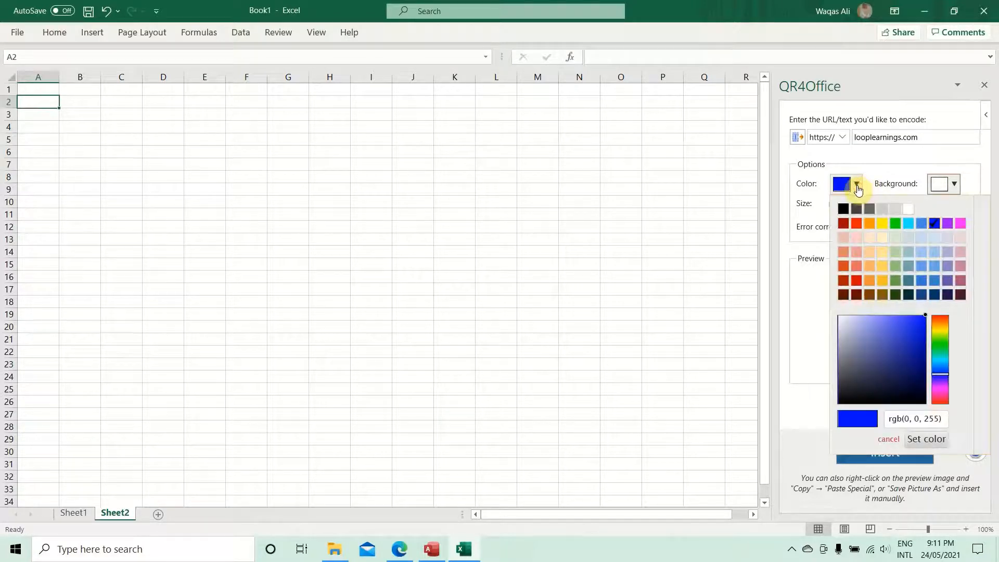
{"action": "left_click", "coordinate": [918, 193]}
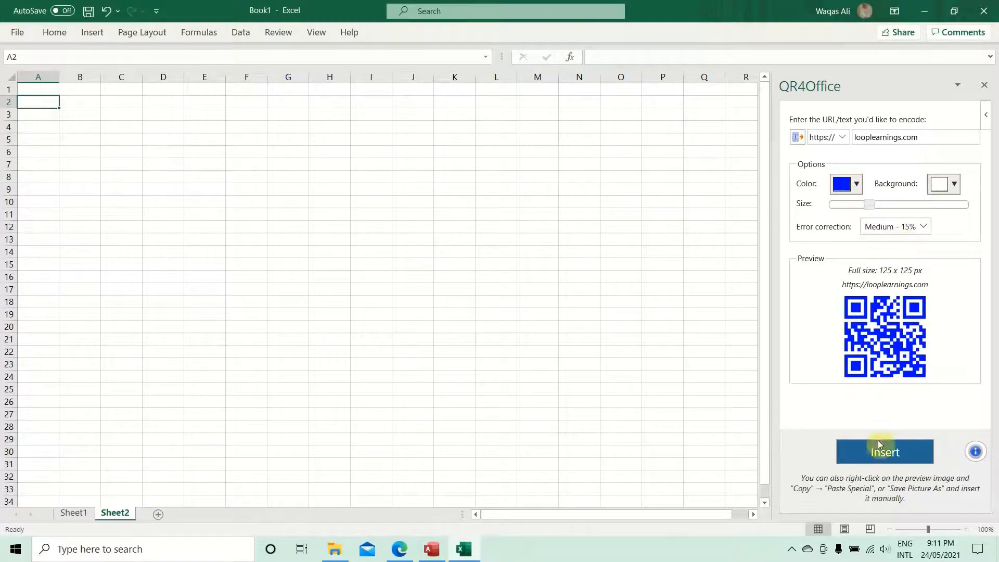
Insert the QR code into Sheet2 and move it over to columns B and C.
{"action": "left_click", "coordinate": [883, 452]}
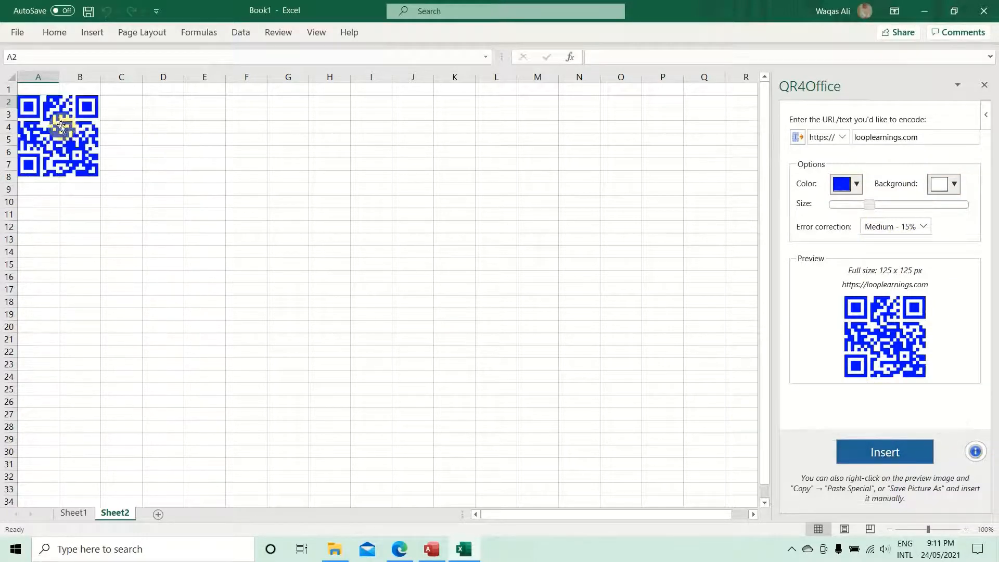
{"action": "left_click_drag", "start_coordinate": [71, 132], "coordinate": [107, 134]}
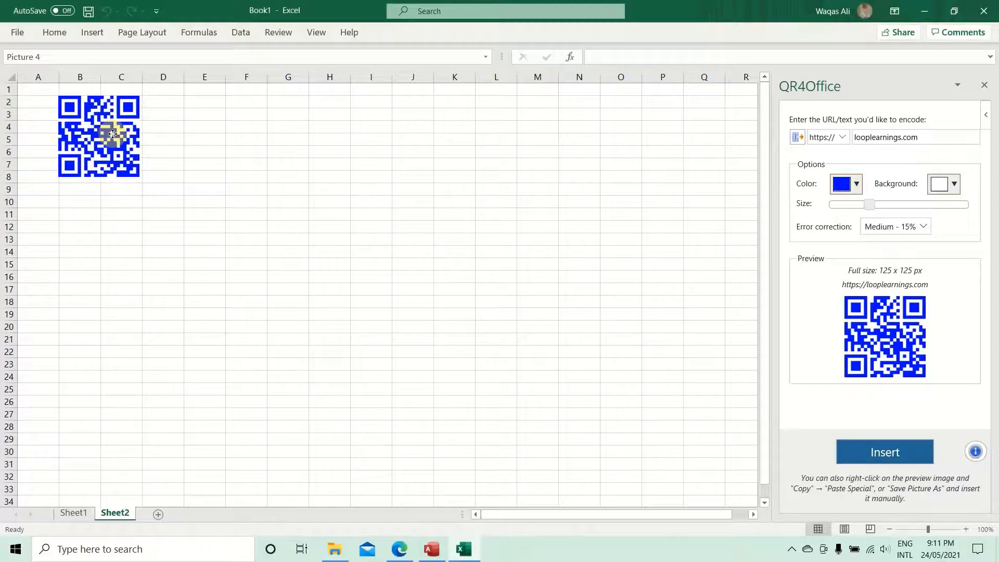
{"action": "left_click", "coordinate": [206, 134]}
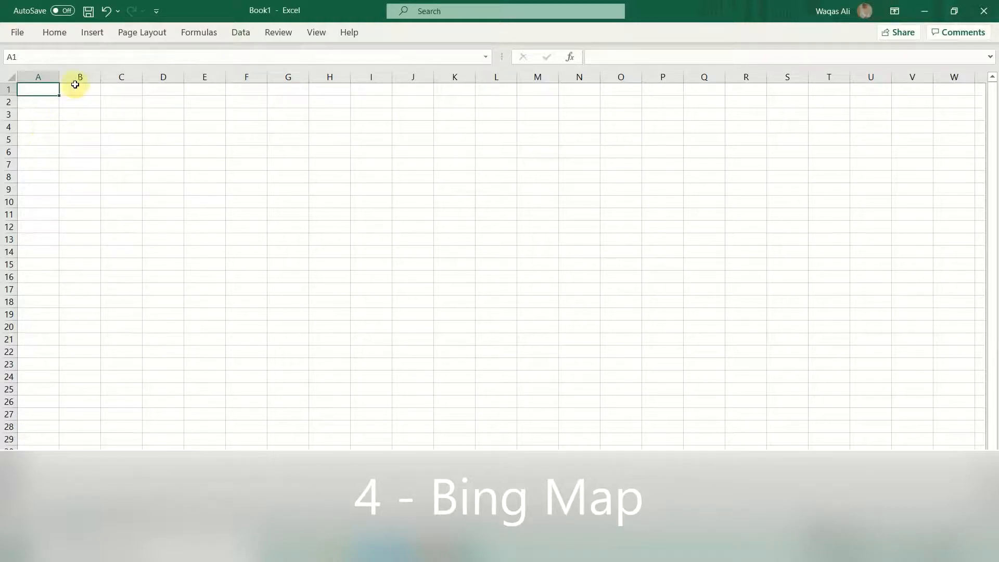
Add the Bing Maps add-in to the empty Sheet1 and insert its sample data.
{"action": "left_click", "coordinate": [93, 34]}
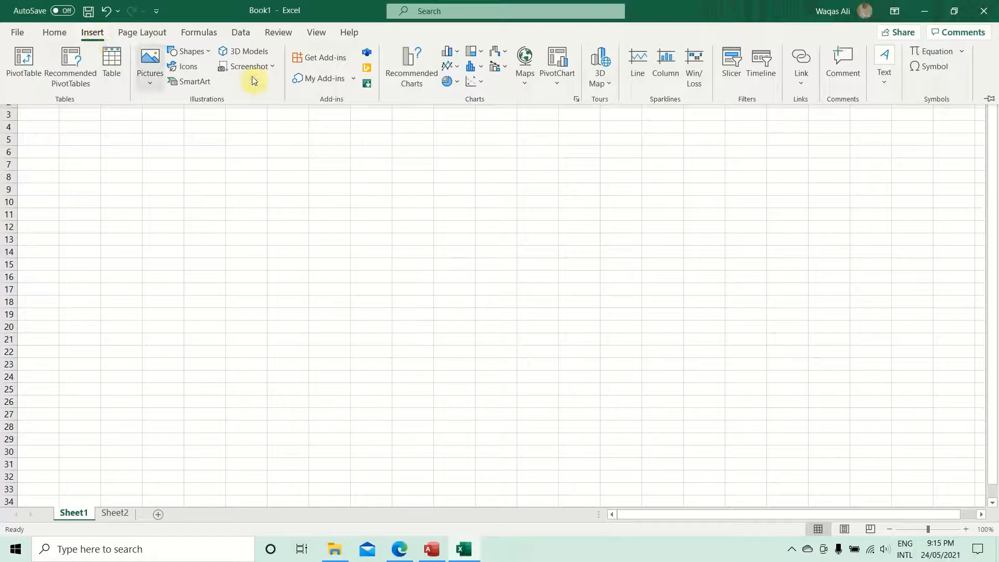
{"action": "left_click", "coordinate": [353, 79]}
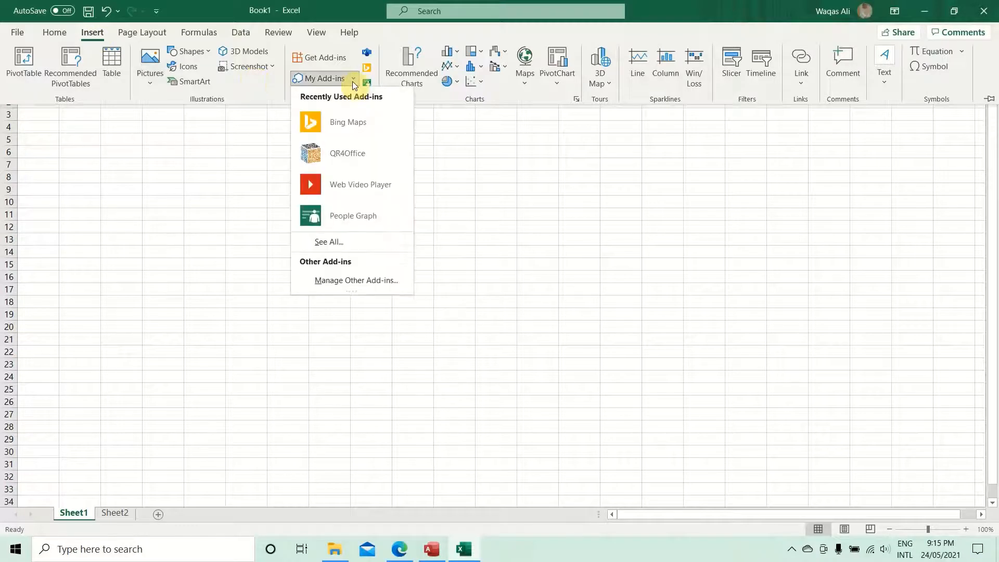
{"action": "left_click", "coordinate": [341, 129]}
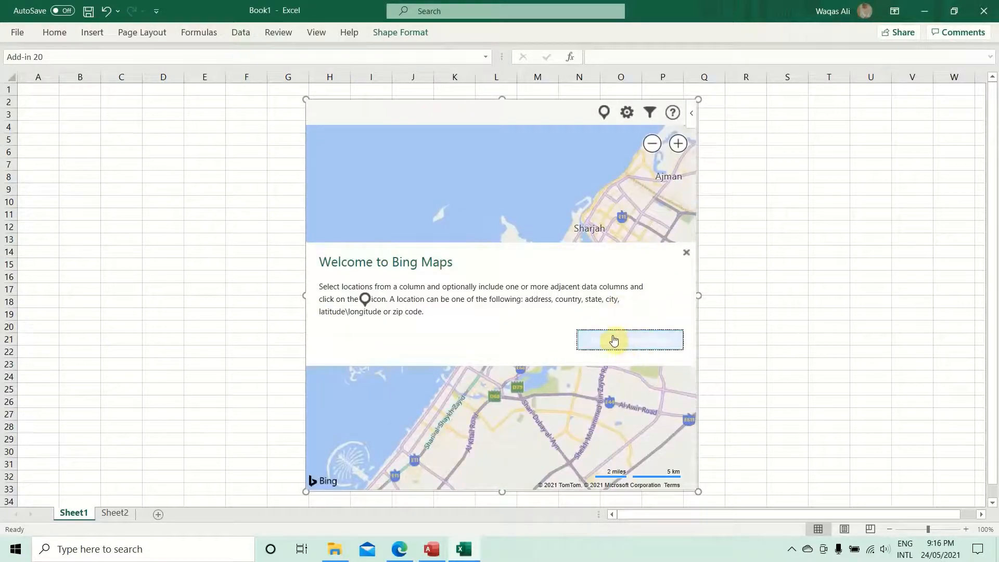
{"action": "left_click", "coordinate": [643, 345]}
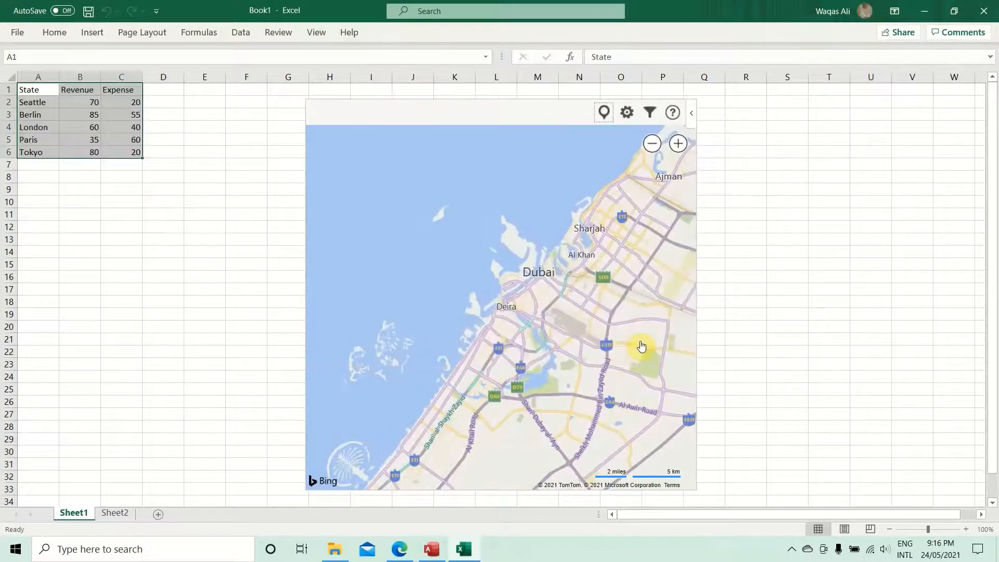
Make the State, Revenue and Expense headers in A1:C1 bold.
{"action": "left_click", "coordinate": [43, 91]}
{"action": "left_click_drag", "start_coordinate": [42, 92], "coordinate": [112, 92]}
{"action": "key", "text": "ctrl+b"}
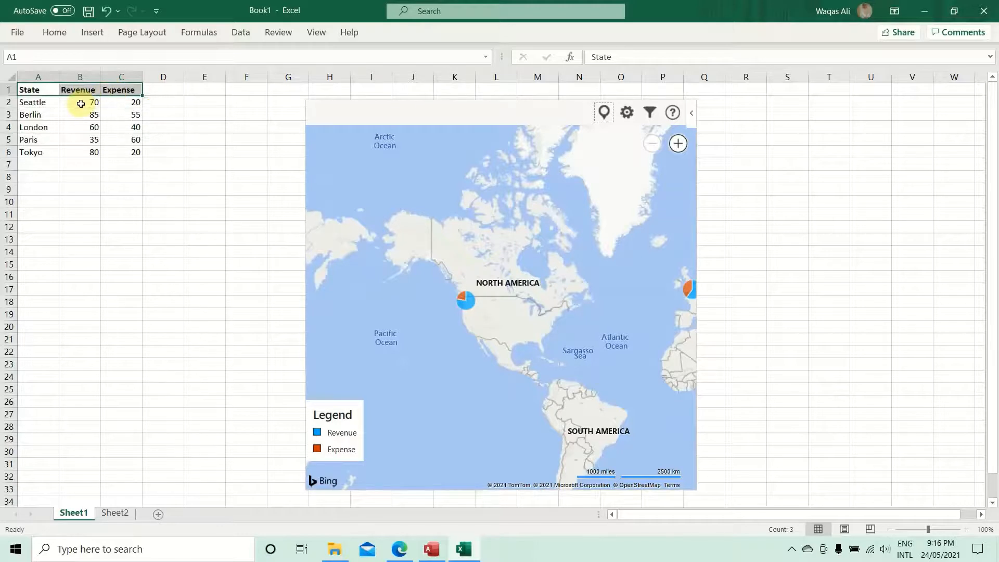
Centre the contents of the Revenue and Expense columns, B and C.
{"action": "left_click", "coordinate": [49, 103]}
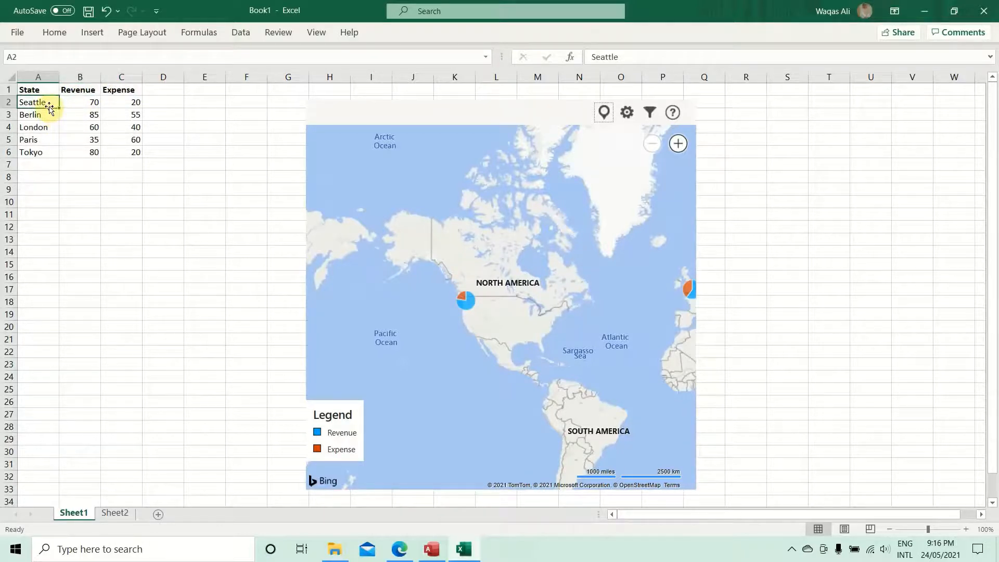
{"action": "left_click_drag", "start_coordinate": [50, 108], "coordinate": [111, 147]}
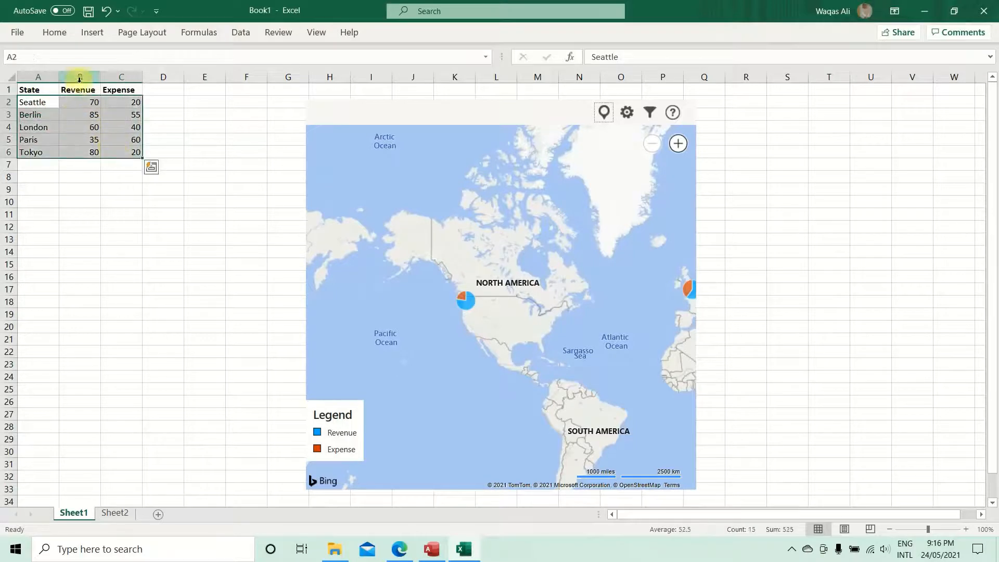
{"action": "left_click_drag", "start_coordinate": [80, 78], "coordinate": [119, 78]}
{"action": "left_click", "coordinate": [54, 33]}
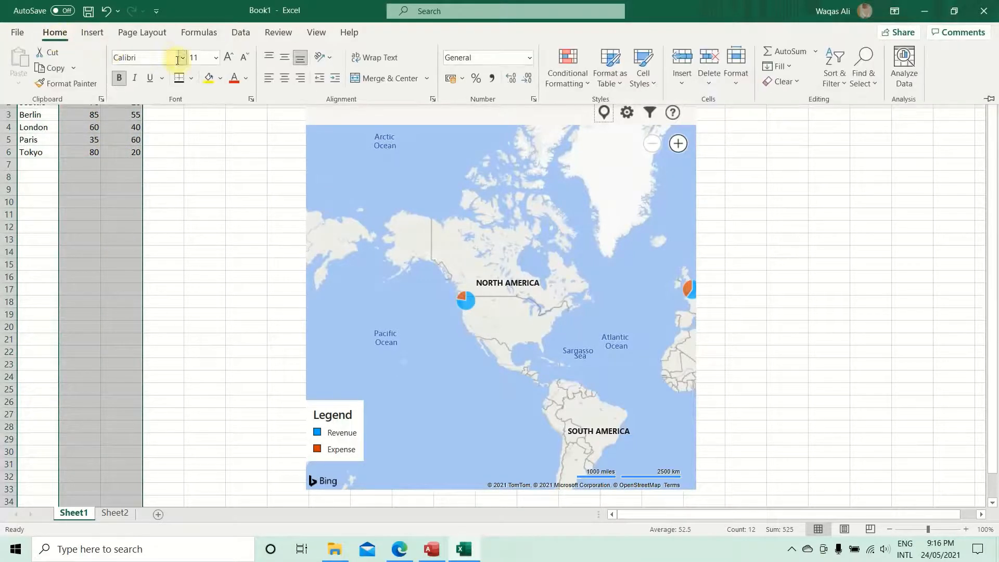
{"action": "left_click", "coordinate": [284, 78]}
{"action": "left_click", "coordinate": [48, 102]}
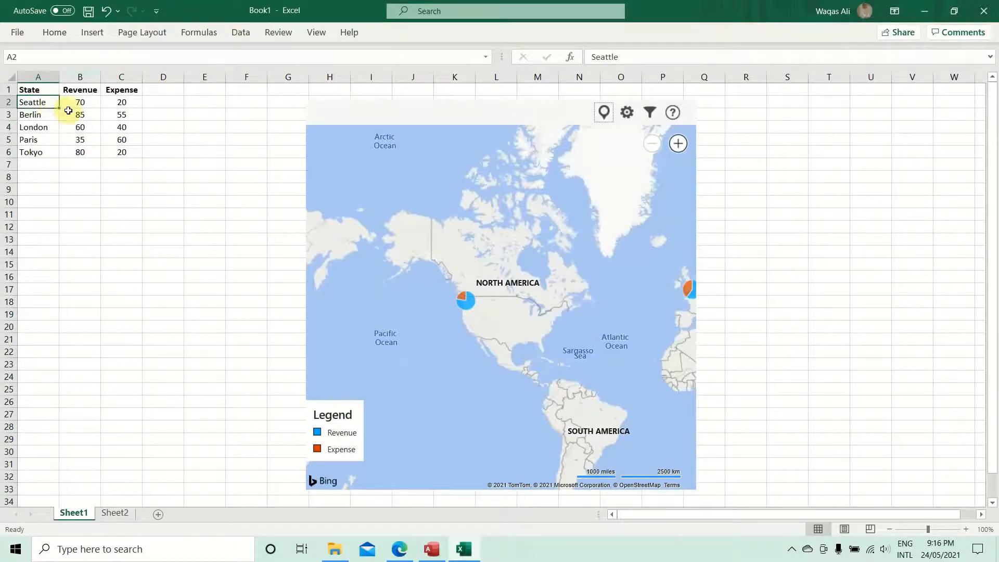
Replace the city Seattle in A2 with Lahore.
{"action": "left_click", "coordinate": [52, 126]}
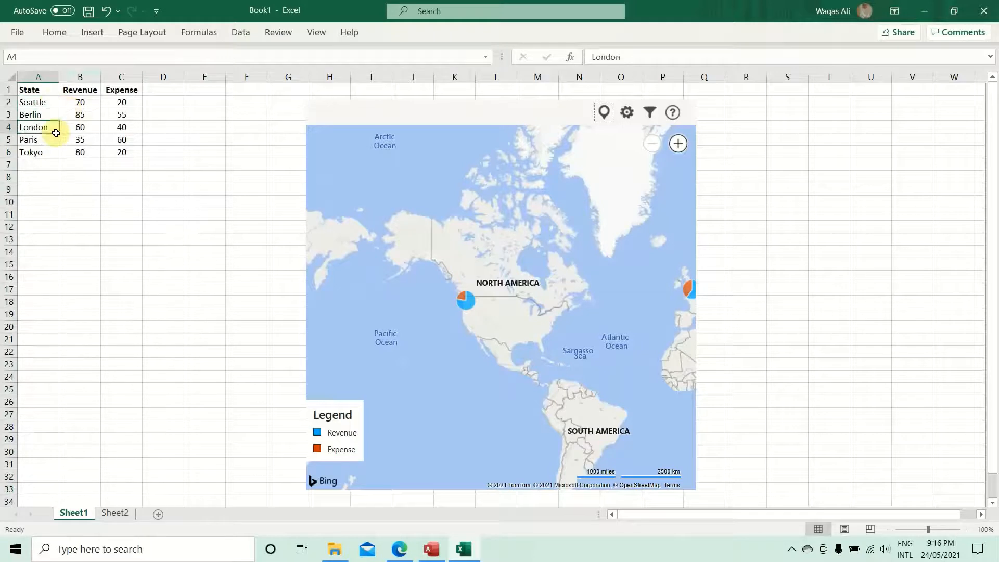
{"action": "left_click", "coordinate": [50, 102]}
{"action": "double_click", "coordinate": [48, 103]}
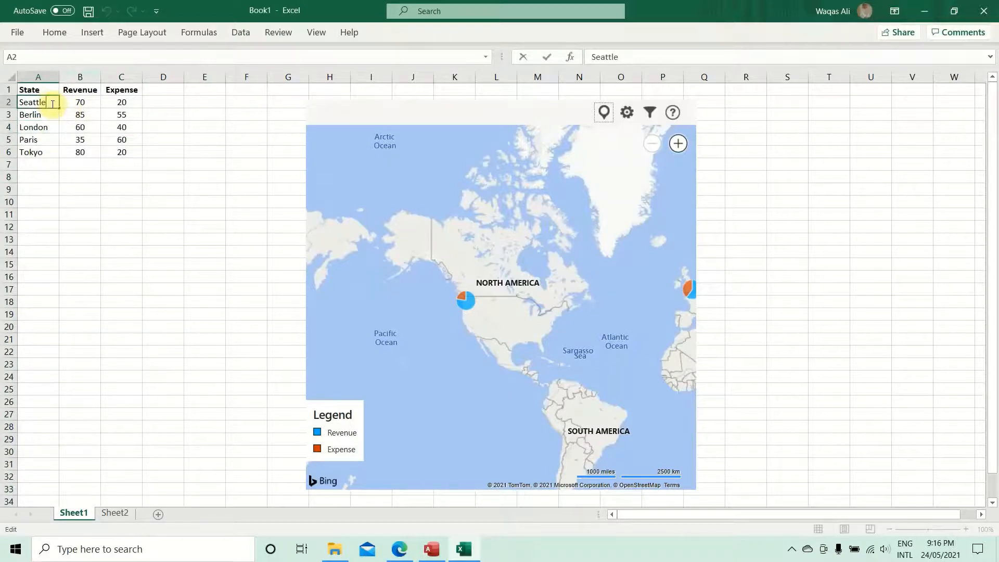
{"action": "double_click", "coordinate": [49, 102]}
{"action": "type", "text": "Lahore"}
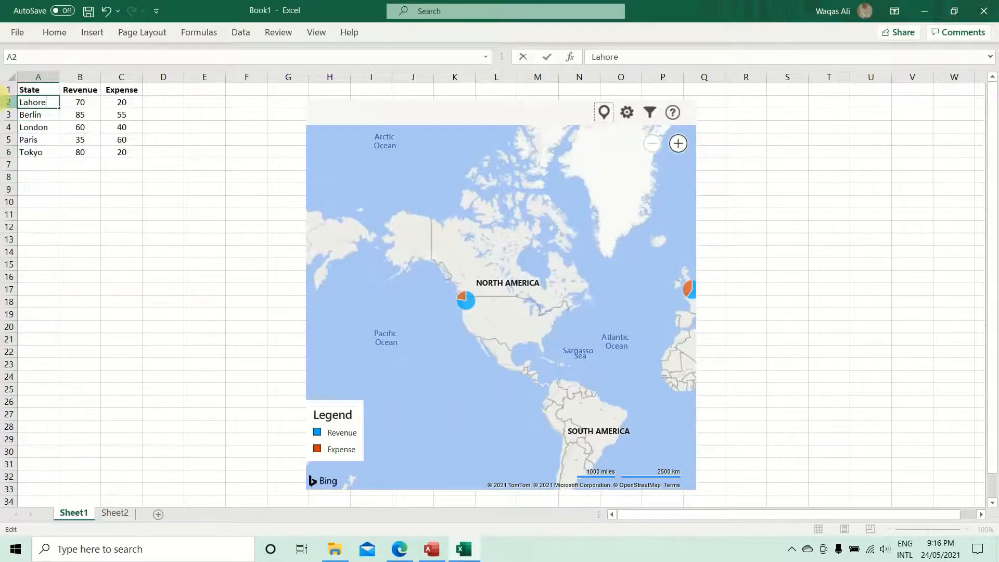
{"action": "key", "text": "Return"}
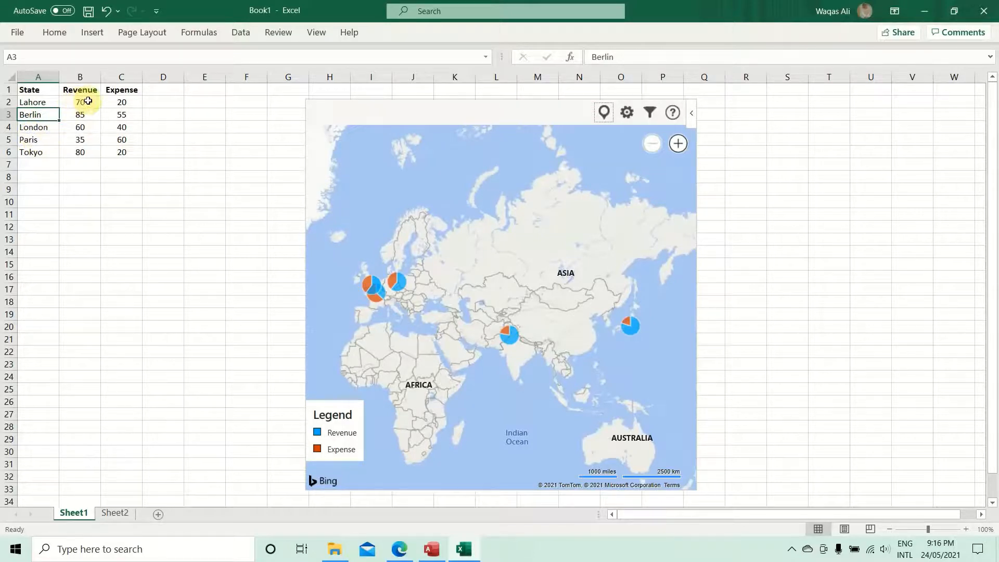
Select the data in A1:C6 and examine the revenue and expense details of each city's pie marker on the map.
{"action": "left_click", "coordinate": [42, 100]}
{"action": "left_click_drag", "start_coordinate": [43, 91], "coordinate": [117, 151]}
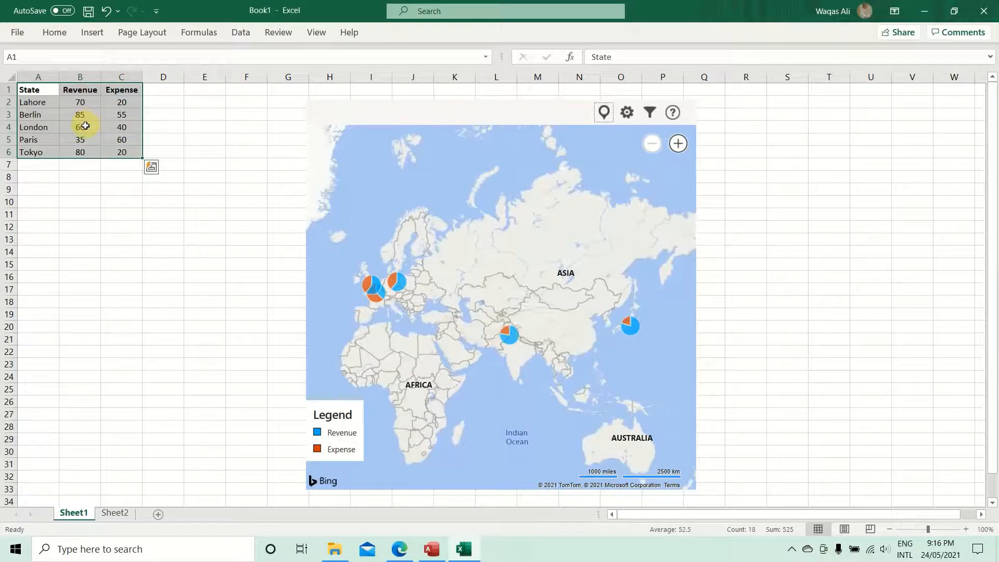
{"action": "left_click", "coordinate": [511, 339]}
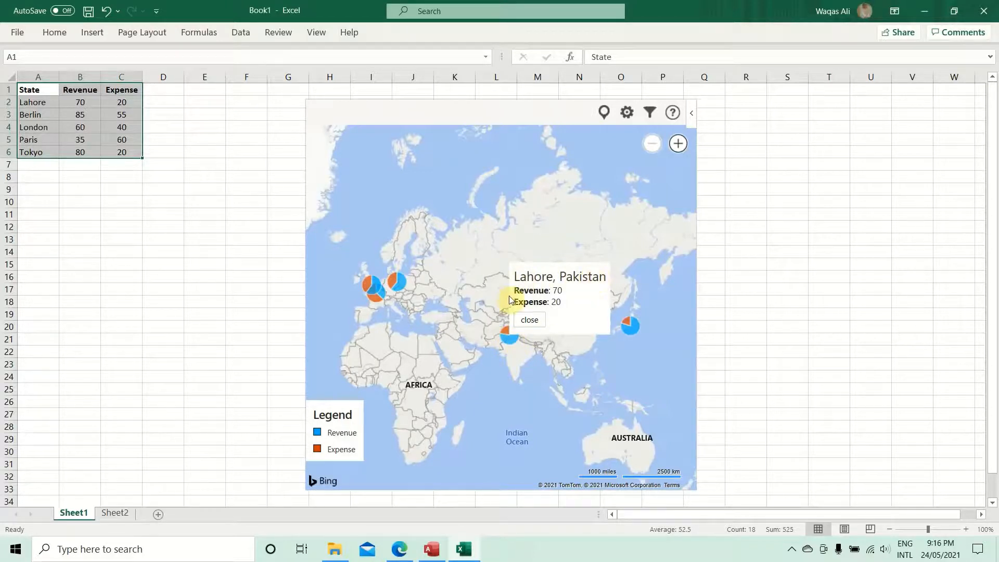
{"action": "left_click", "coordinate": [520, 319]}
{"action": "left_click", "coordinate": [399, 286]}
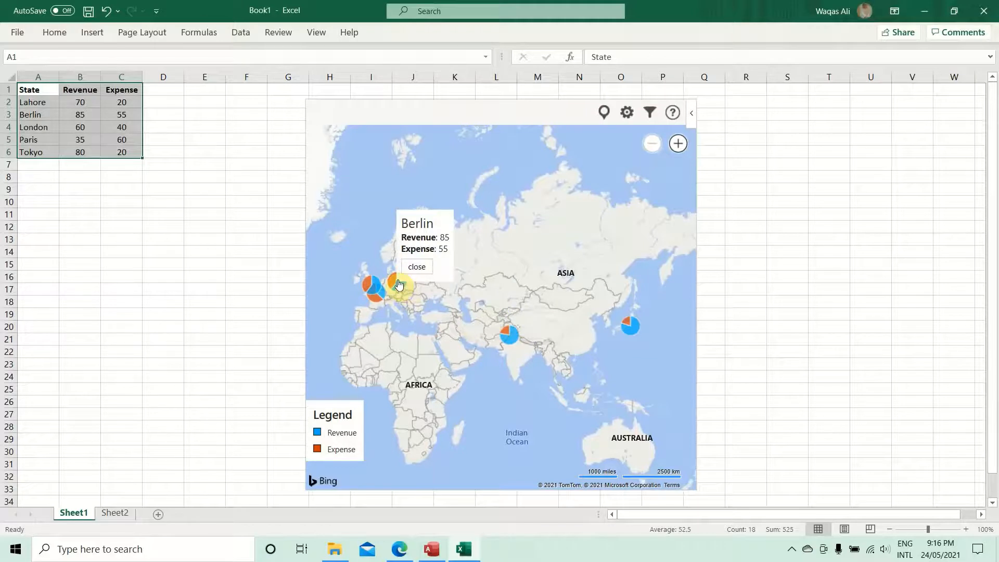
{"action": "left_click", "coordinate": [374, 287]}
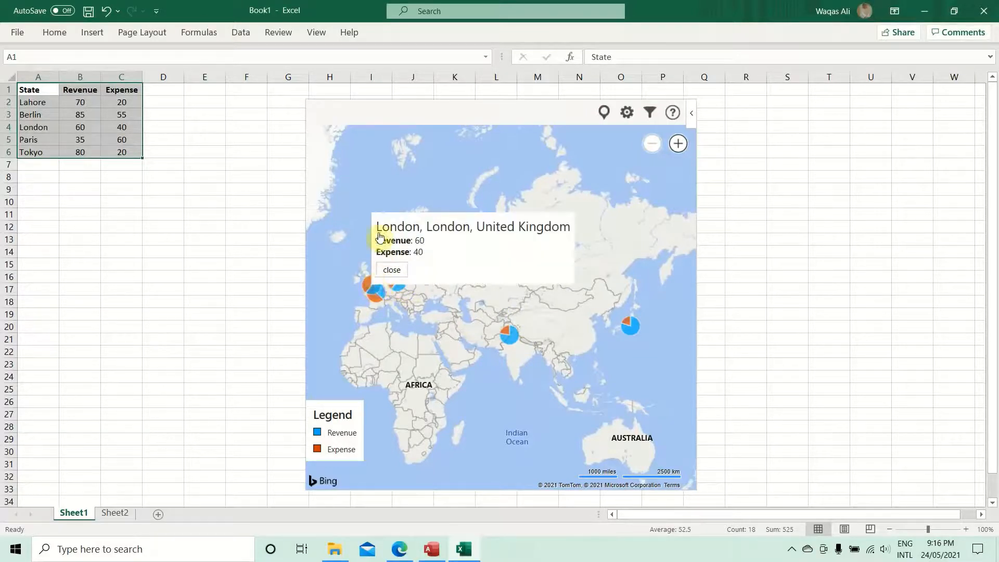
{"action": "left_click", "coordinate": [399, 268]}
{"action": "left_click", "coordinate": [377, 302]}
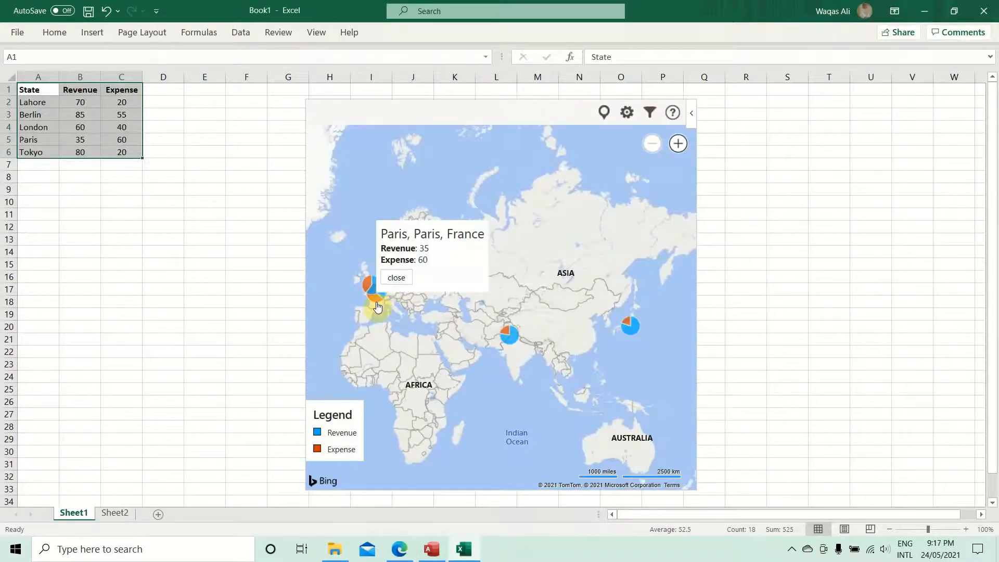
{"action": "left_click", "coordinate": [397, 276]}
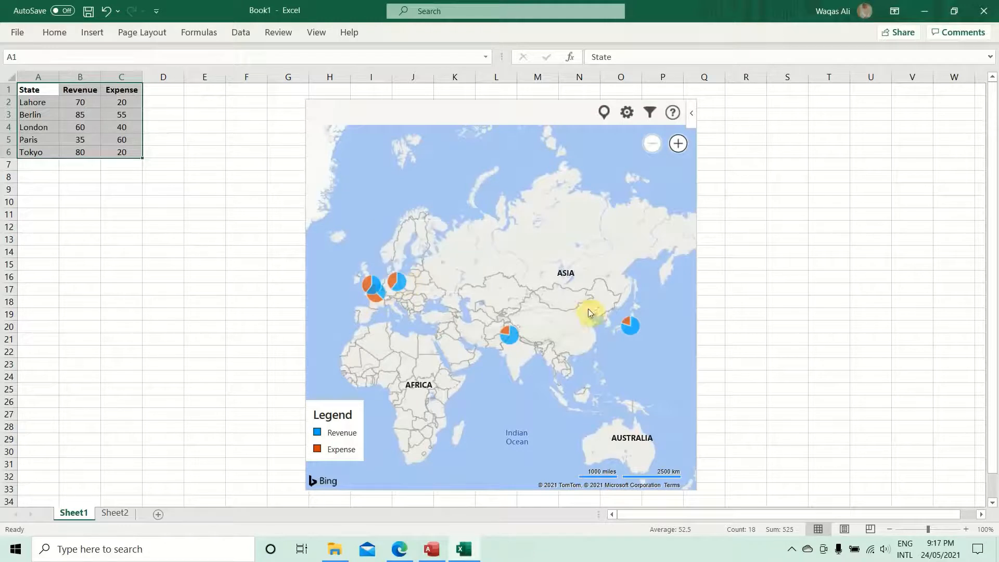
{"action": "left_click", "coordinate": [632, 324]}
{"action": "left_click", "coordinate": [637, 294]}
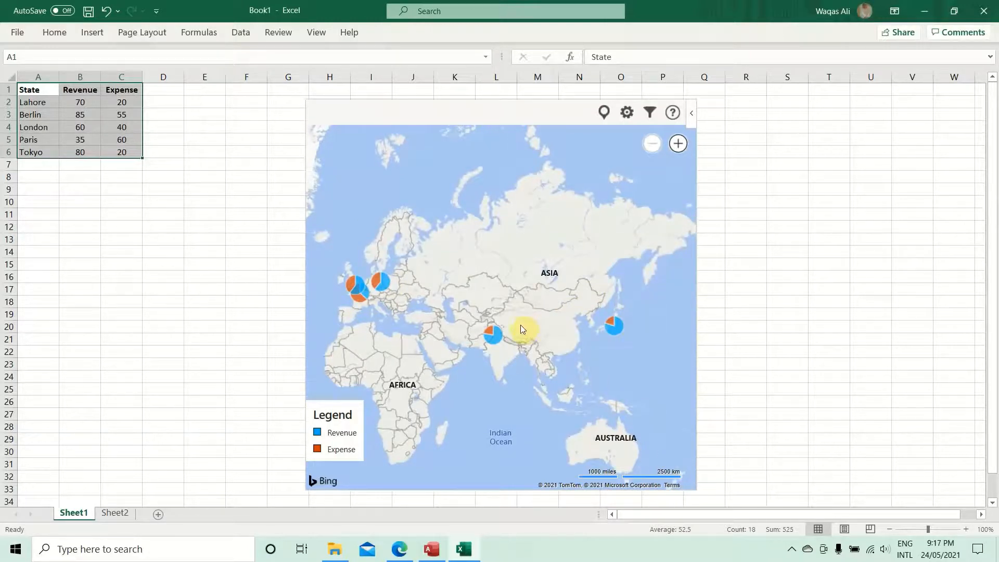
Zoom the Bing map in on the Lahore marker to inspect it, and zoom back out to the wide view.
{"action": "left_click", "coordinate": [678, 144]}
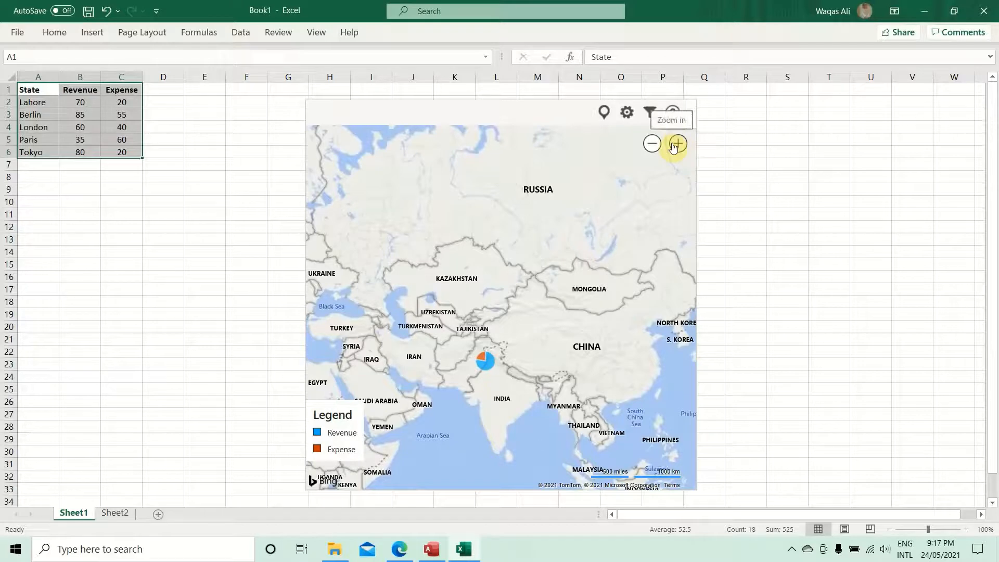
{"action": "left_click", "coordinate": [673, 148]}
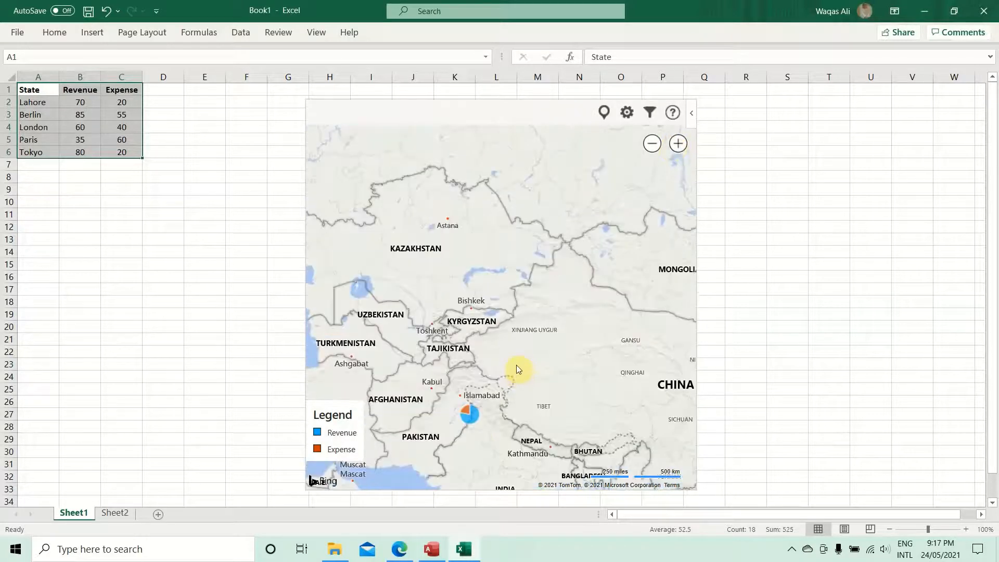
{"action": "left_click_drag", "start_coordinate": [517, 368], "coordinate": [595, 257]}
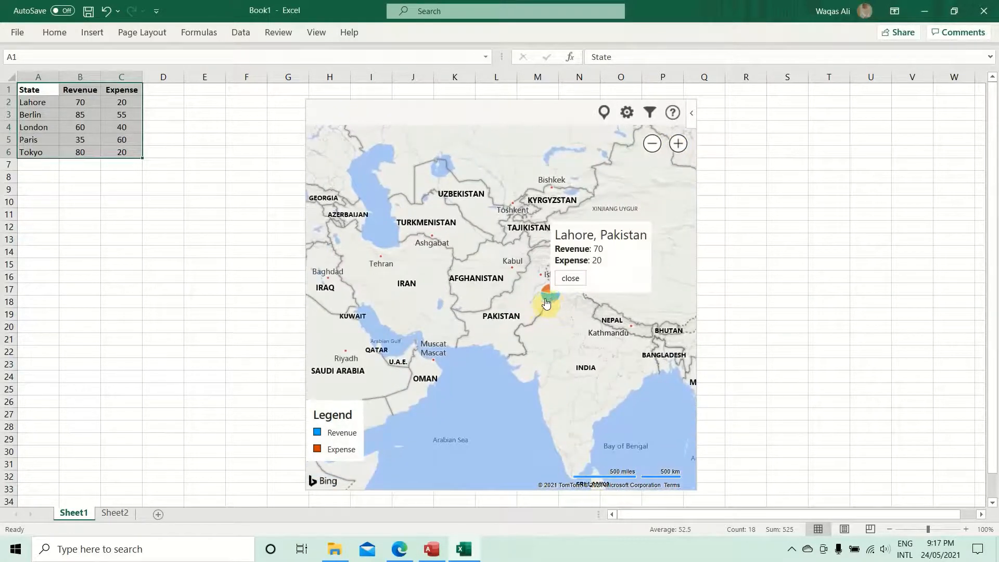
{"action": "left_click", "coordinate": [653, 148]}
{"action": "left_click", "coordinate": [653, 147]}
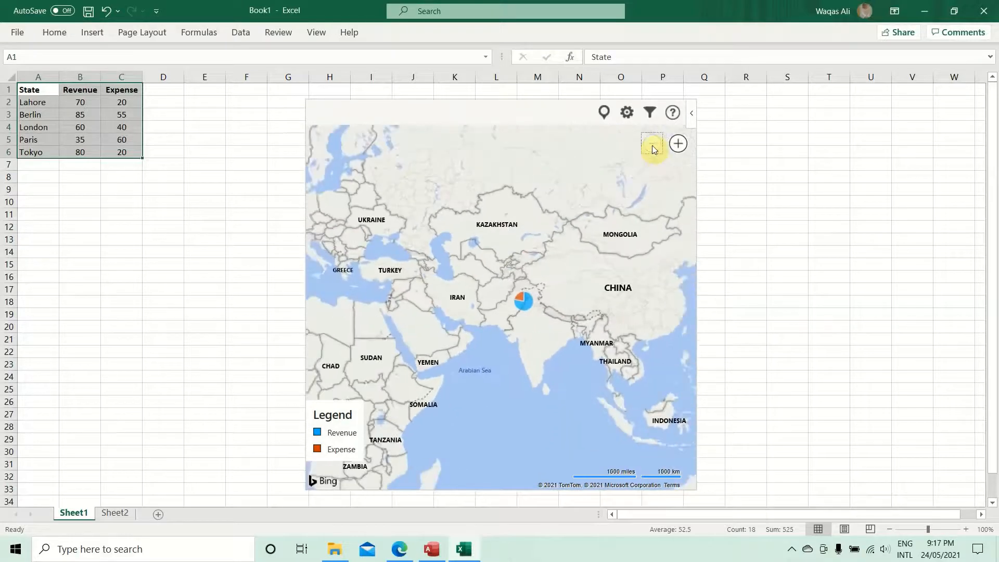
{"action": "left_click", "coordinate": [652, 148]}
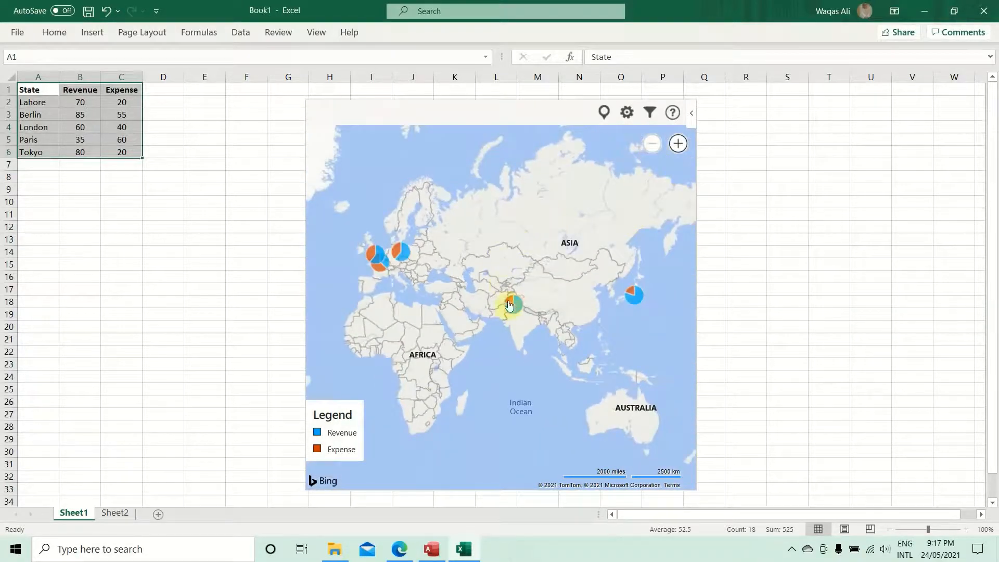
Preview the Bing map with the Bird's Eye map type and switch it back to Road.
{"action": "left_click", "coordinate": [627, 118]}
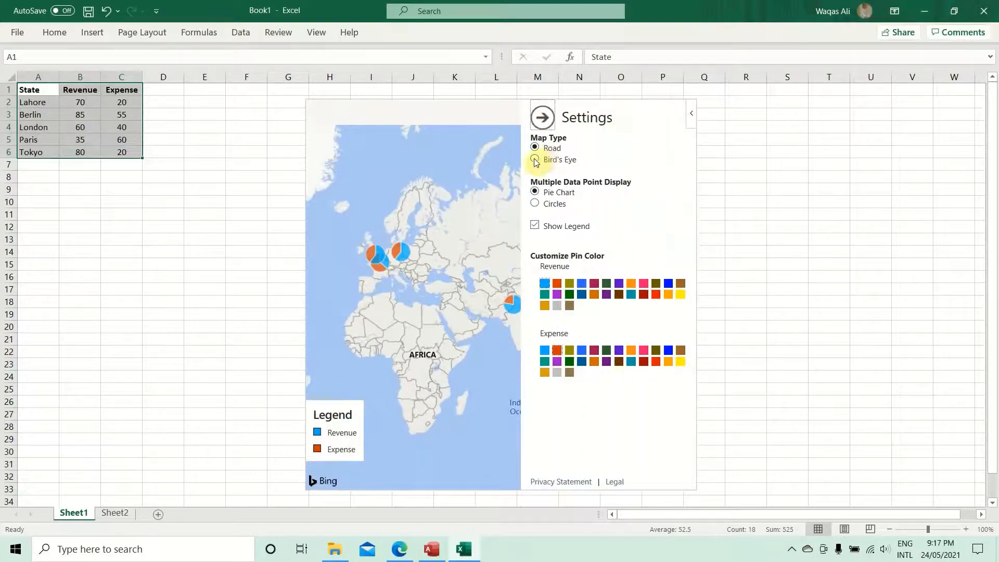
{"action": "left_click", "coordinate": [535, 159]}
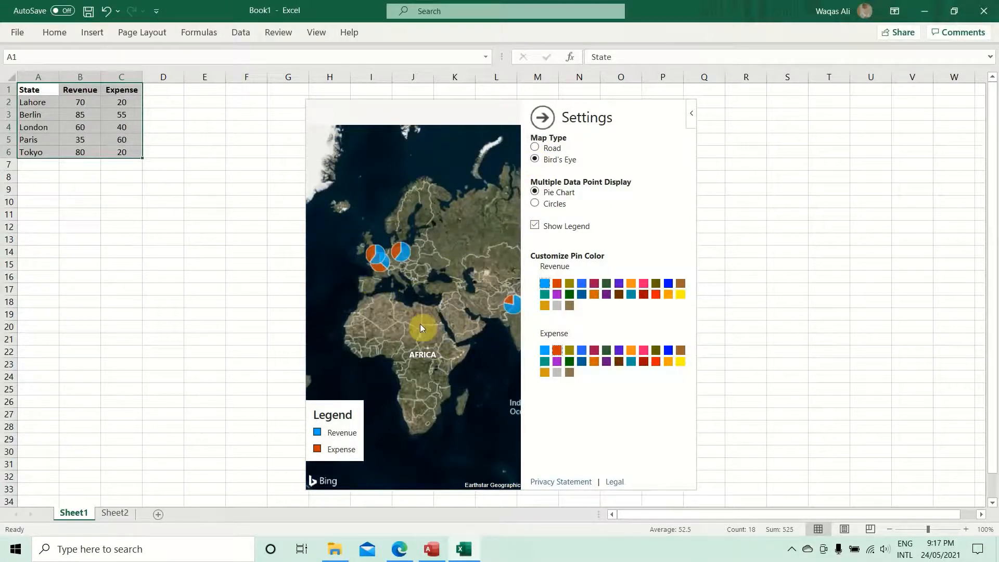
{"action": "left_click", "coordinate": [534, 148]}
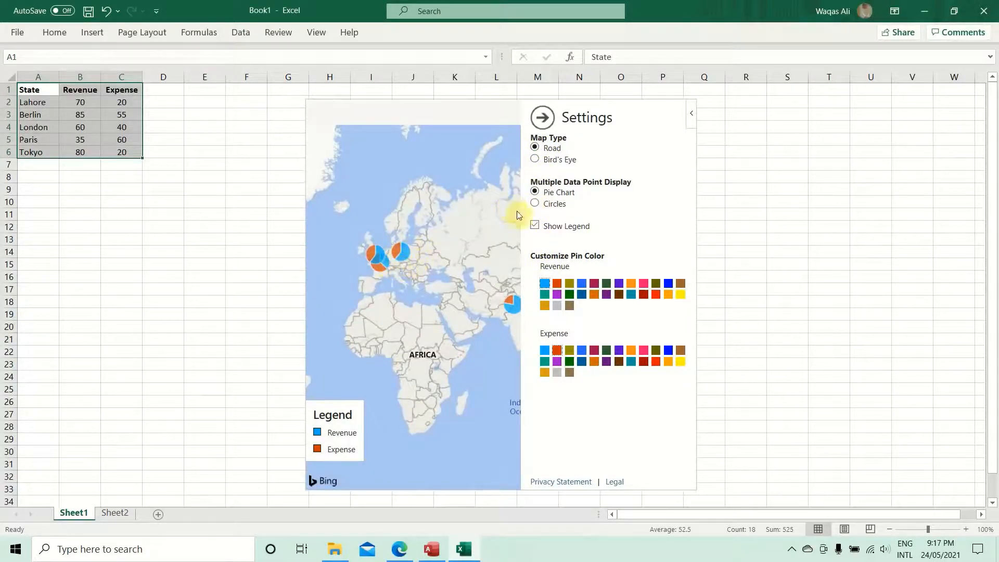
Display the map's data points as circles, with dark green for Revenue and dark red for Expense.
{"action": "left_click", "coordinate": [542, 204]}
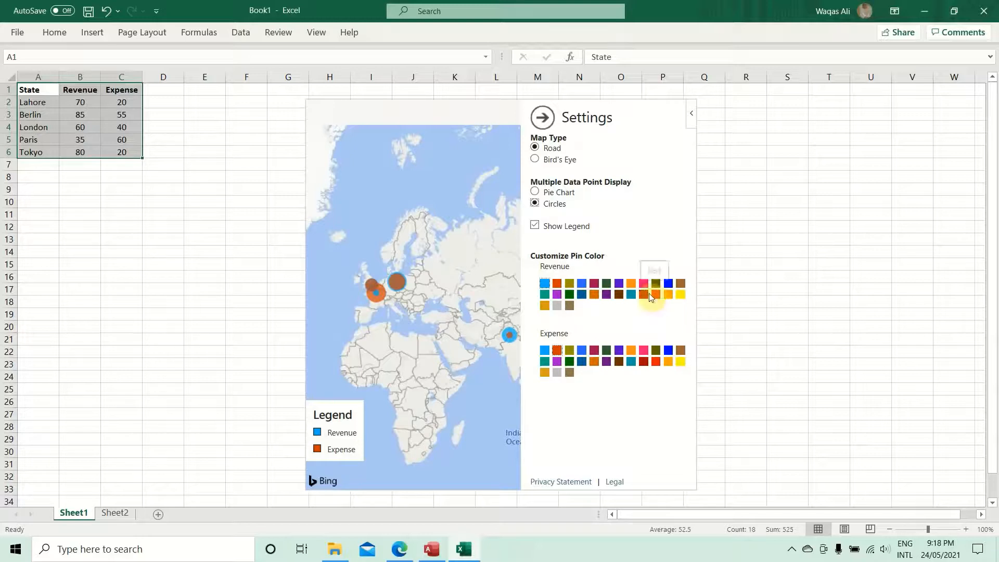
{"action": "left_click", "coordinate": [569, 295]}
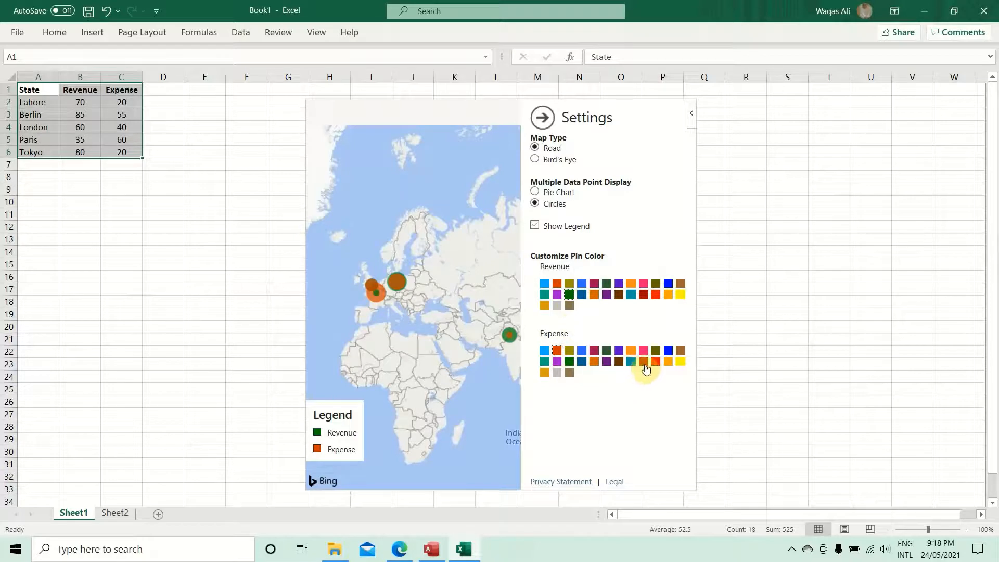
{"action": "left_click", "coordinate": [644, 363]}
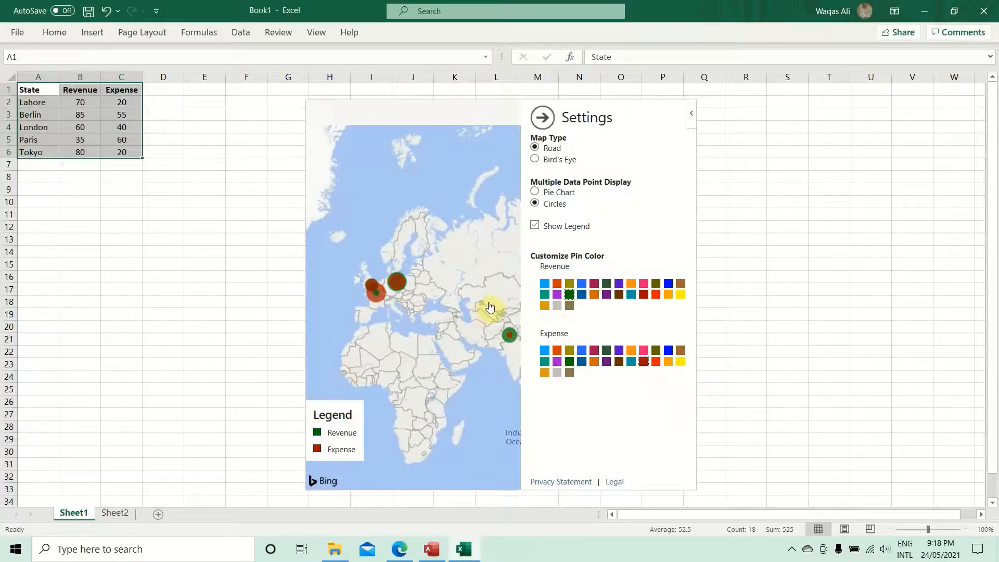
{"action": "left_click", "coordinate": [542, 117]}
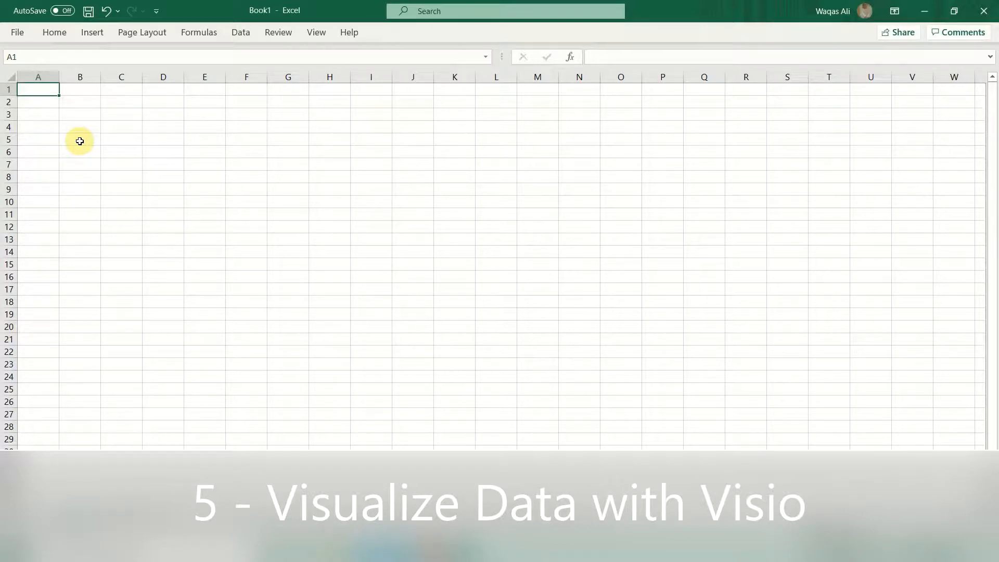
Insert the Visio Data Visualizer add-in on the blank sheet and continue without signing in.
{"action": "left_click", "coordinate": [99, 34]}
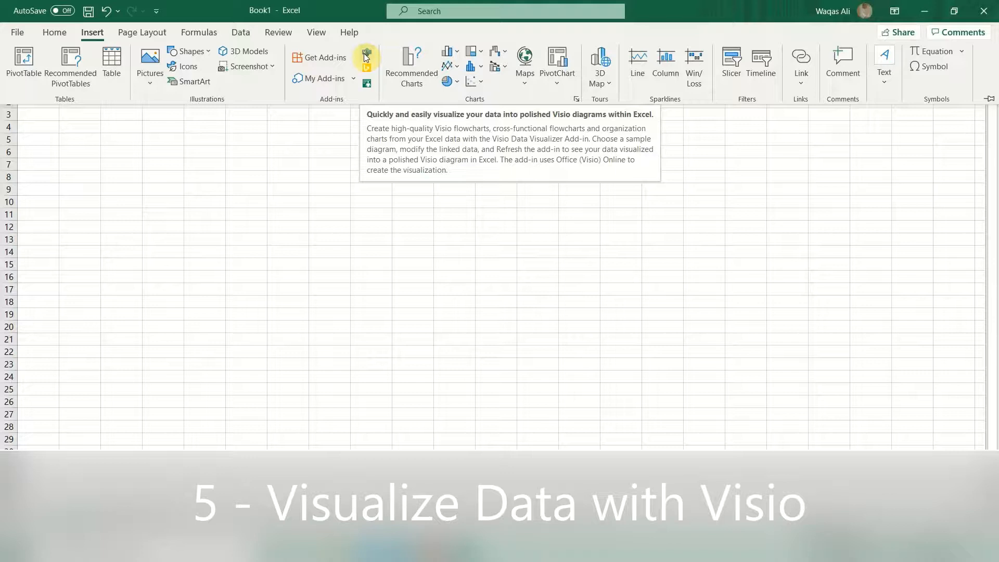
{"action": "left_click", "coordinate": [367, 56]}
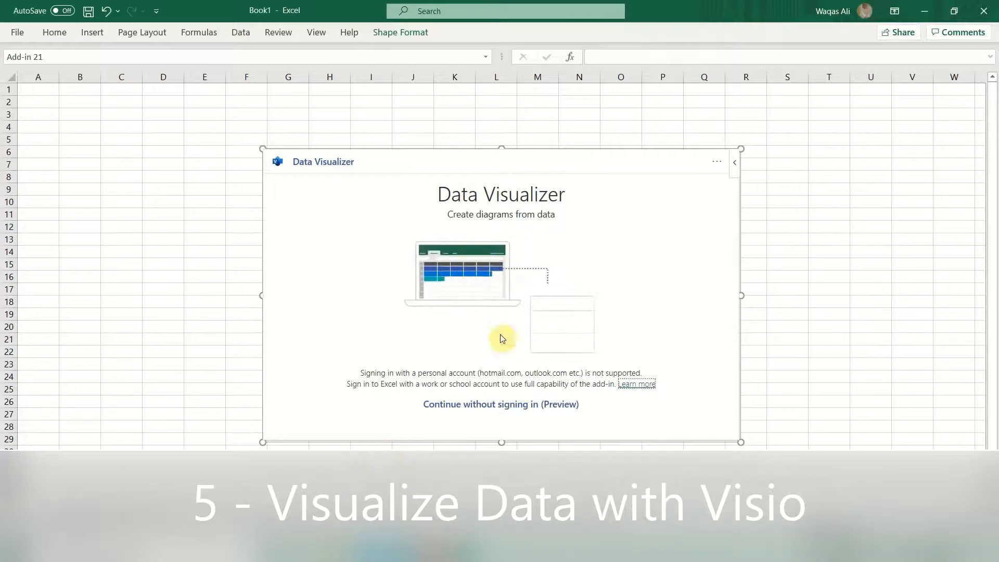
{"action": "left_click", "coordinate": [524, 414]}
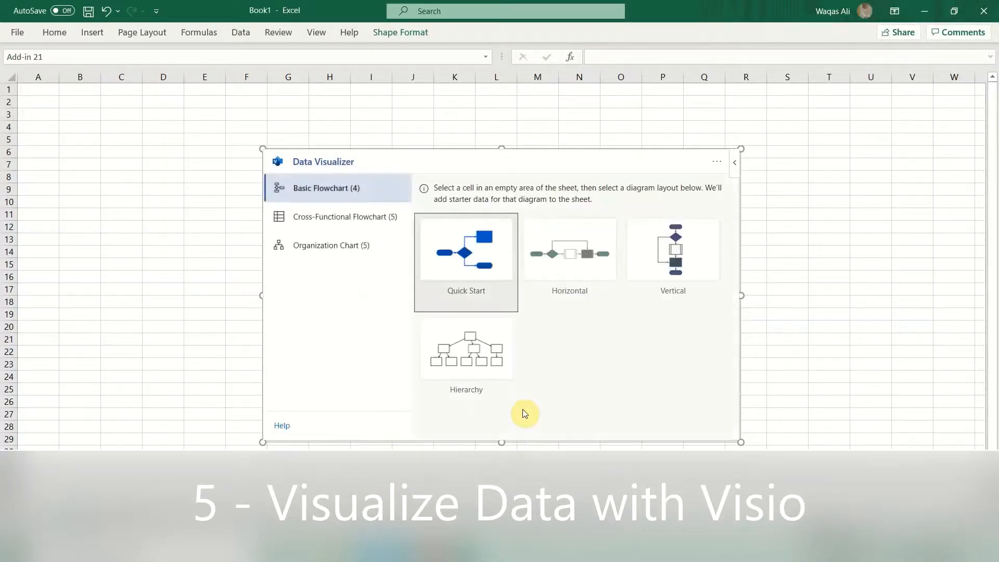
Examine the layouts offered for Basic Flowchart, Cross-Functional Flowchart and Organization Chart diagrams.
{"action": "left_click", "coordinate": [320, 224]}
{"action": "left_click", "coordinate": [319, 250]}
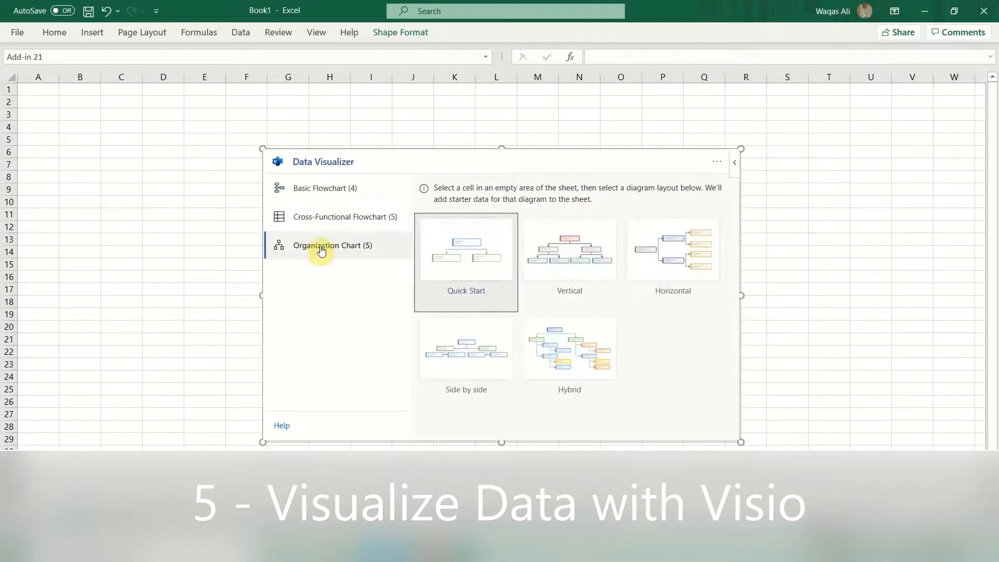
{"action": "left_click", "coordinate": [328, 222]}
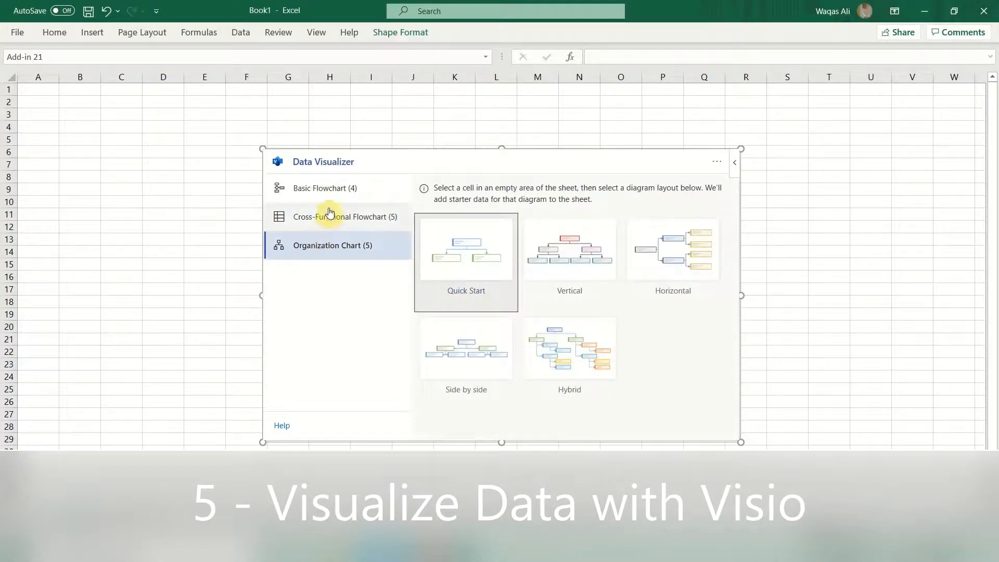
{"action": "left_click", "coordinate": [330, 254]}
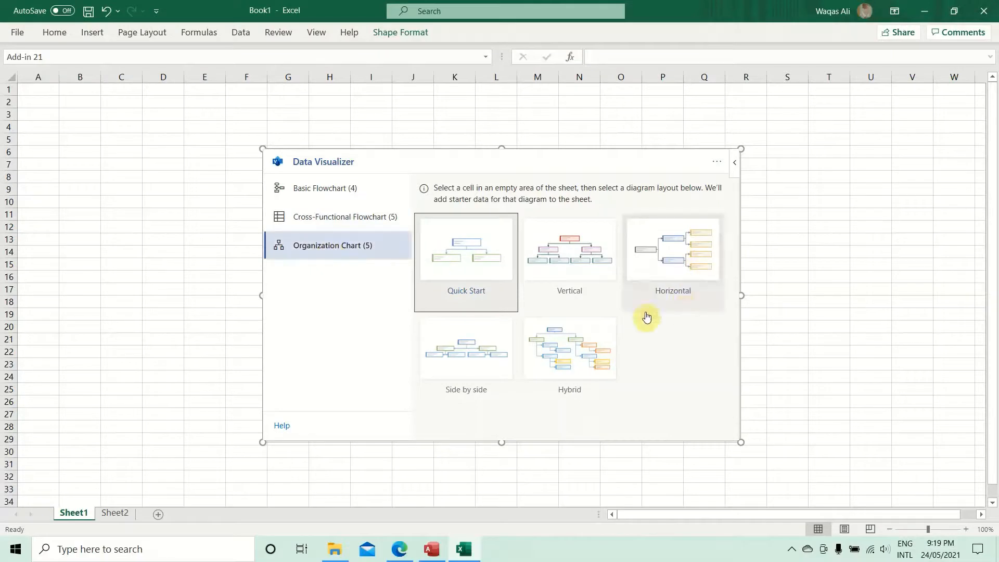
{"action": "left_click", "coordinate": [342, 200]}
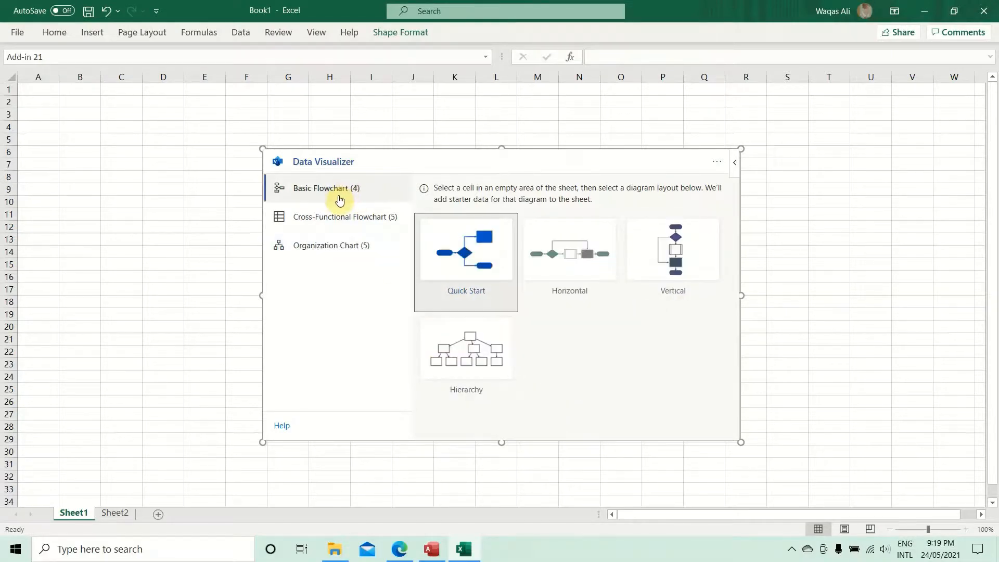
{"action": "left_click", "coordinate": [348, 226]}
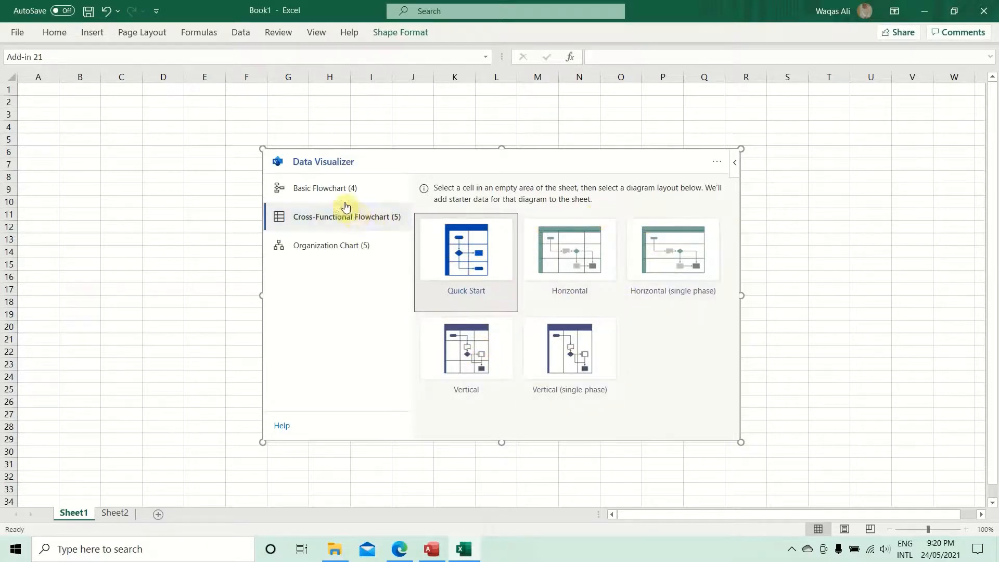
Create a Basic Flowchart with the Quick Start layout and move the diagram below its data table.
{"action": "left_click", "coordinate": [334, 190]}
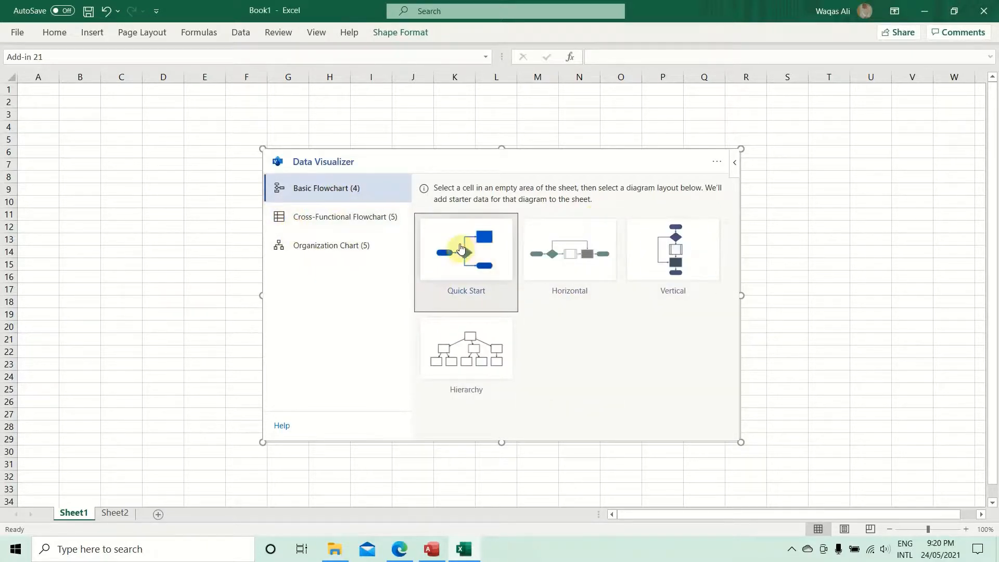
{"action": "left_click", "coordinate": [460, 248]}
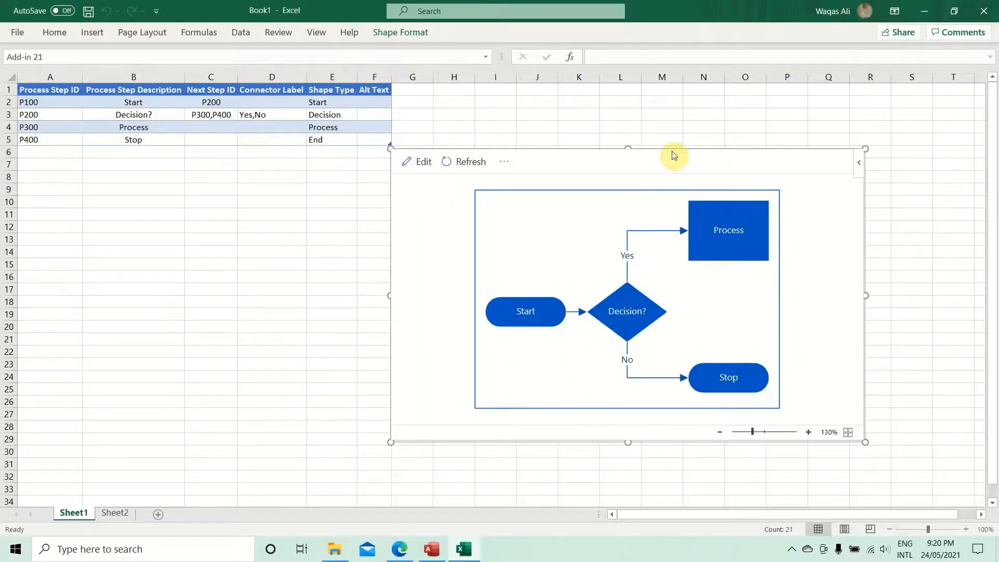
{"action": "left_click_drag", "start_coordinate": [671, 150], "coordinate": [290, 171]}
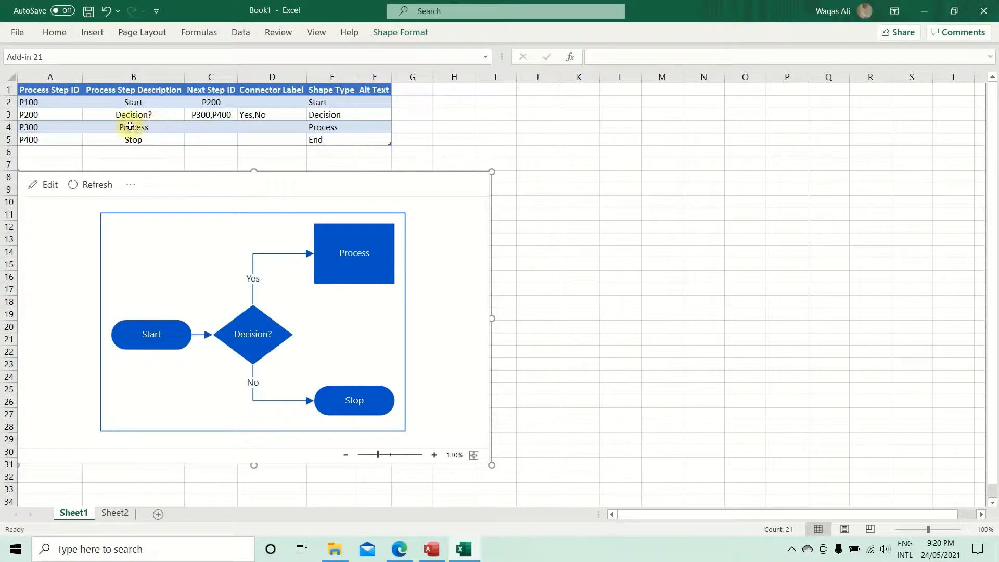
Examine how the process step rows in the table correspond to the Start and Process shapes in the flowchart.
{"action": "left_click", "coordinate": [42, 104]}
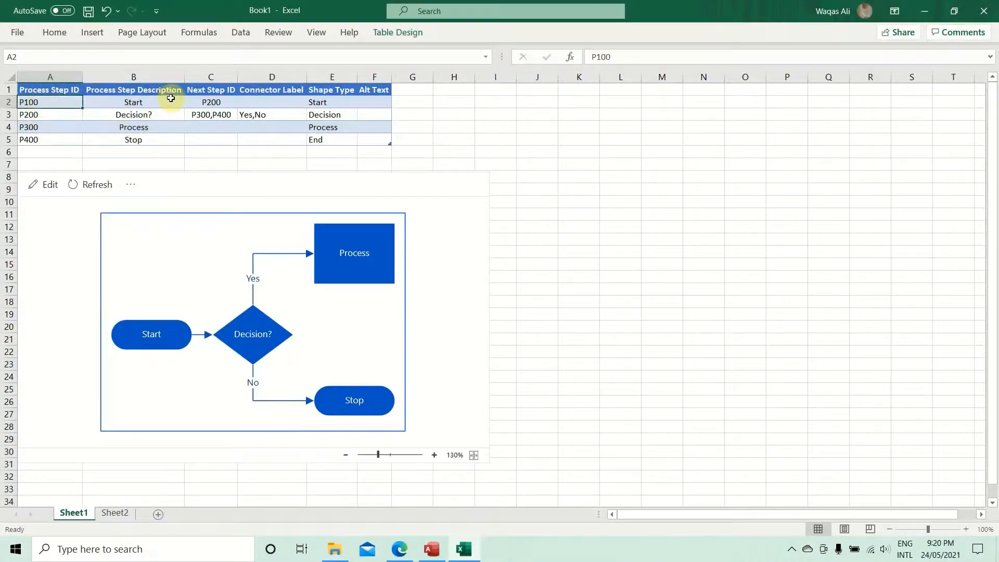
{"action": "left_click", "coordinate": [166, 102]}
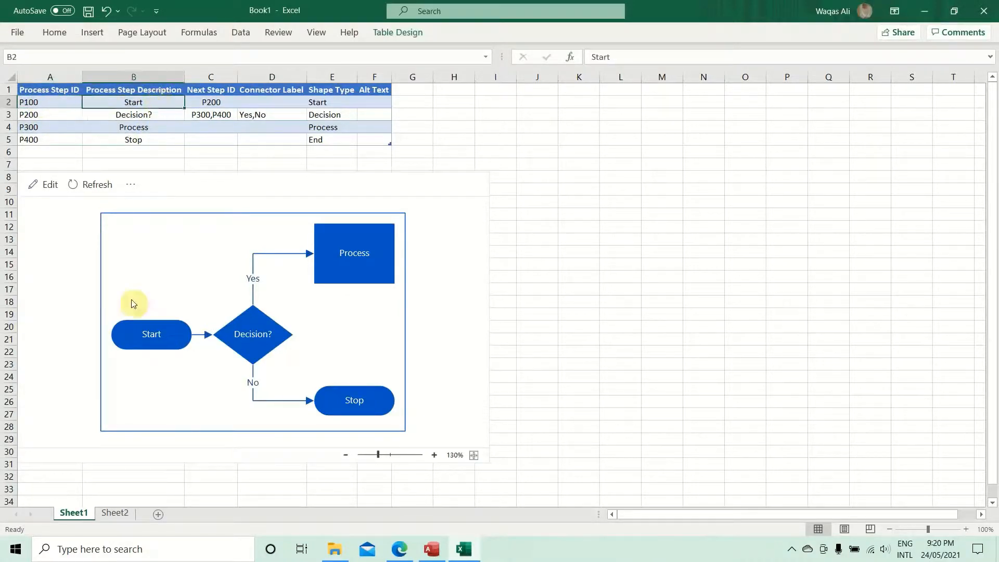
{"action": "left_click", "coordinate": [142, 332]}
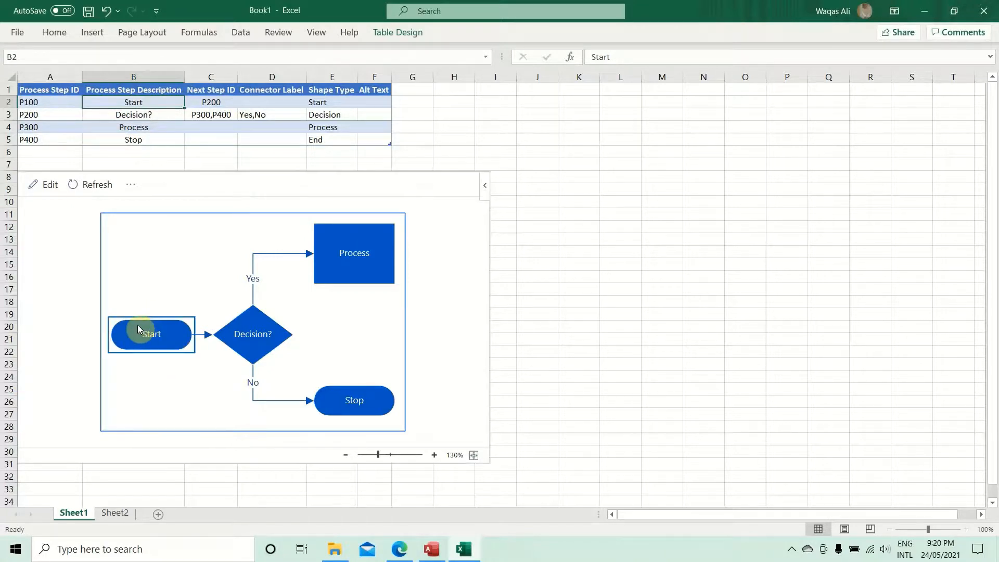
{"action": "left_click", "coordinate": [52, 102]}
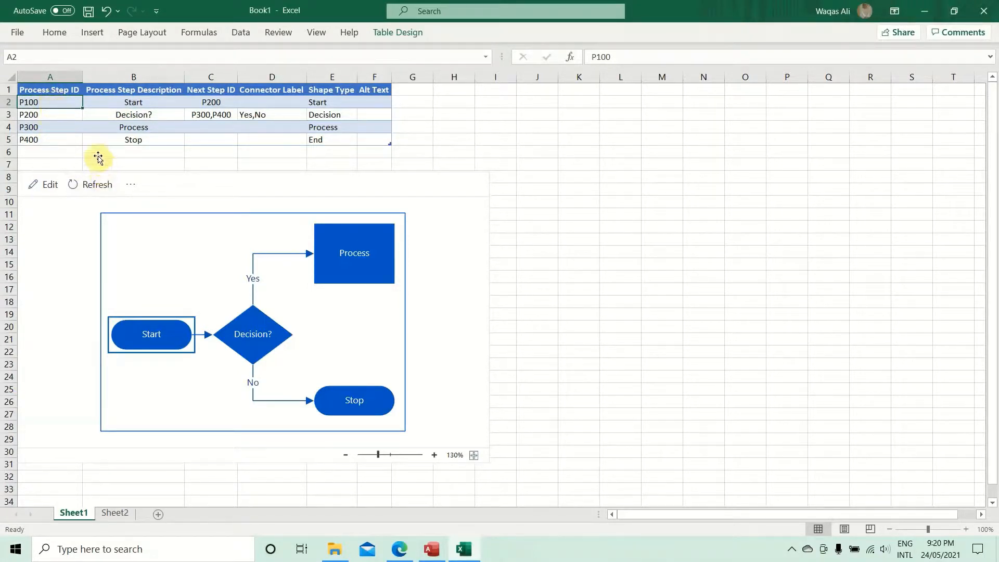
{"action": "left_click", "coordinate": [9, 138]}
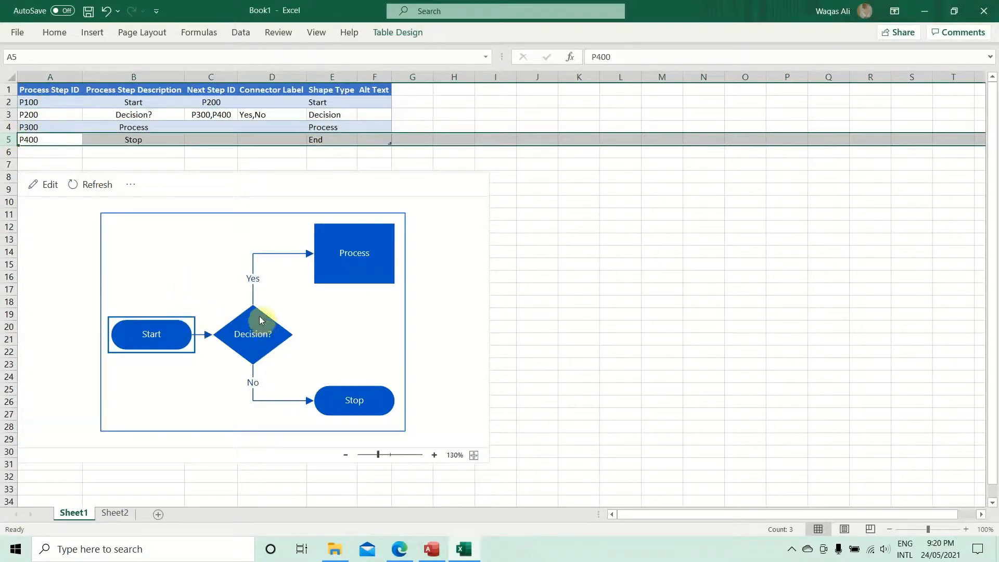
{"action": "left_click", "coordinate": [359, 265]}
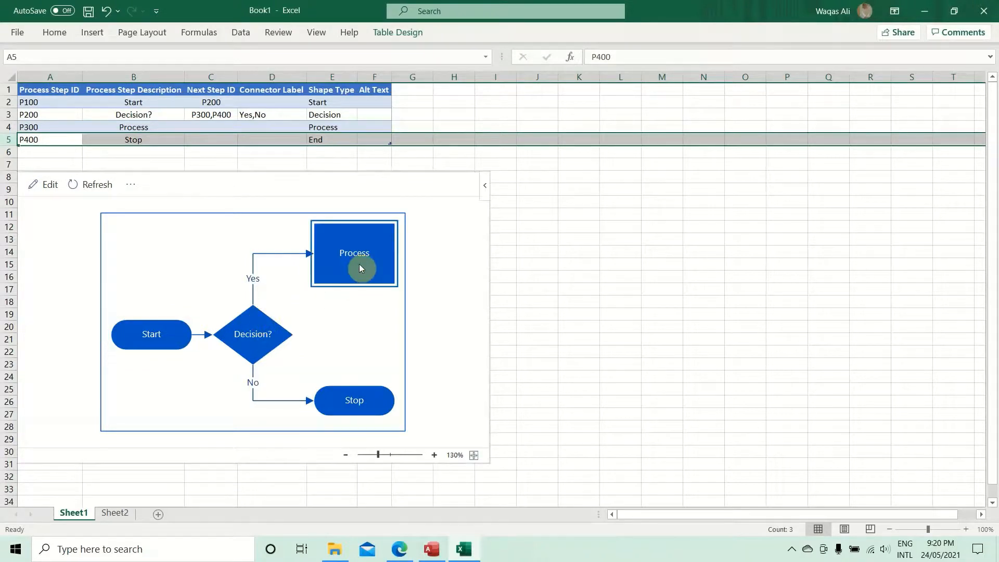
Change the description of process step P300 to "Customer Exits in System" and refresh the flowchart.
{"action": "left_click", "coordinate": [157, 128]}
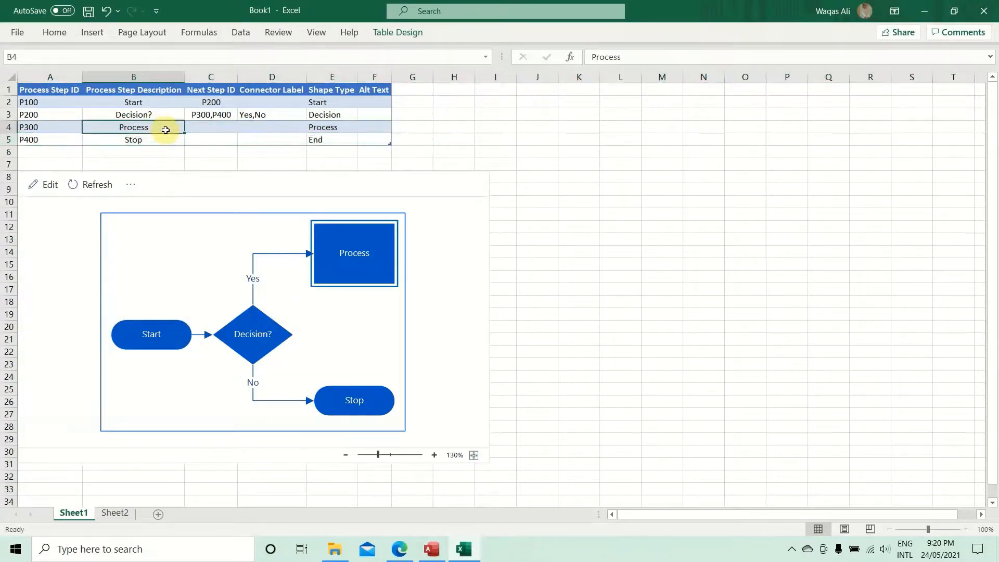
{"action": "double_click", "coordinate": [166, 130]}
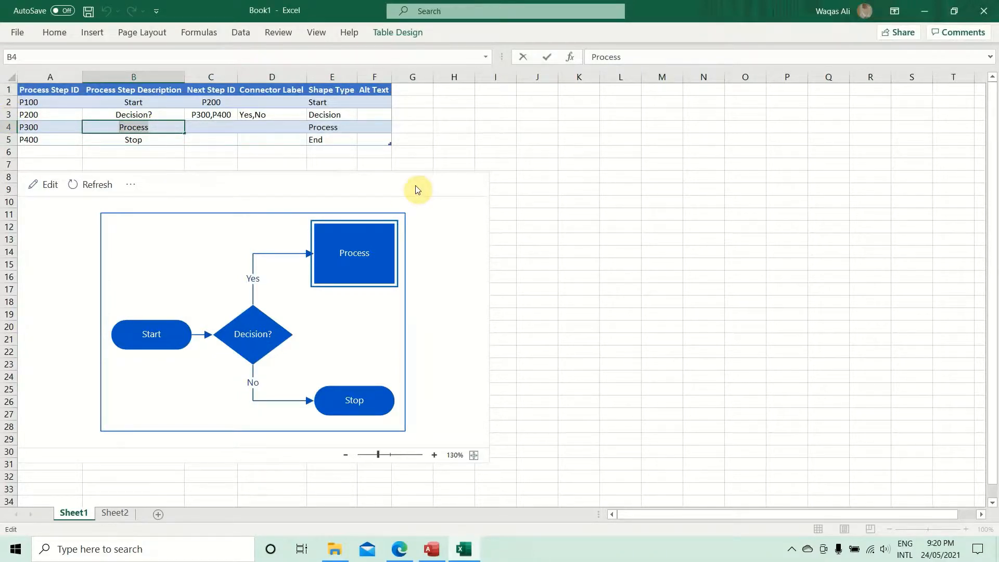
{"action": "type", "text": "Custo"}
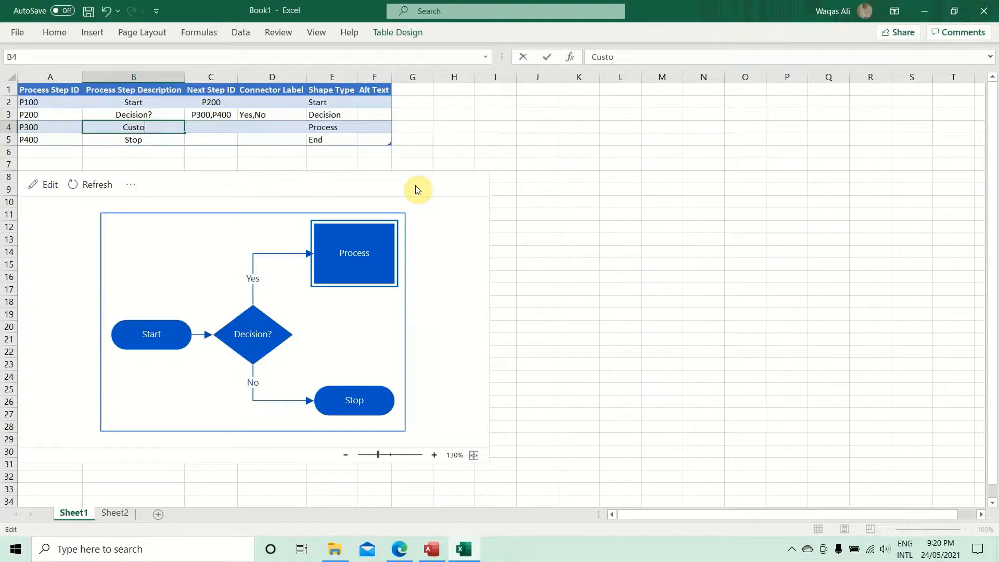
{"action": "type", "text": "mer Exits in "}
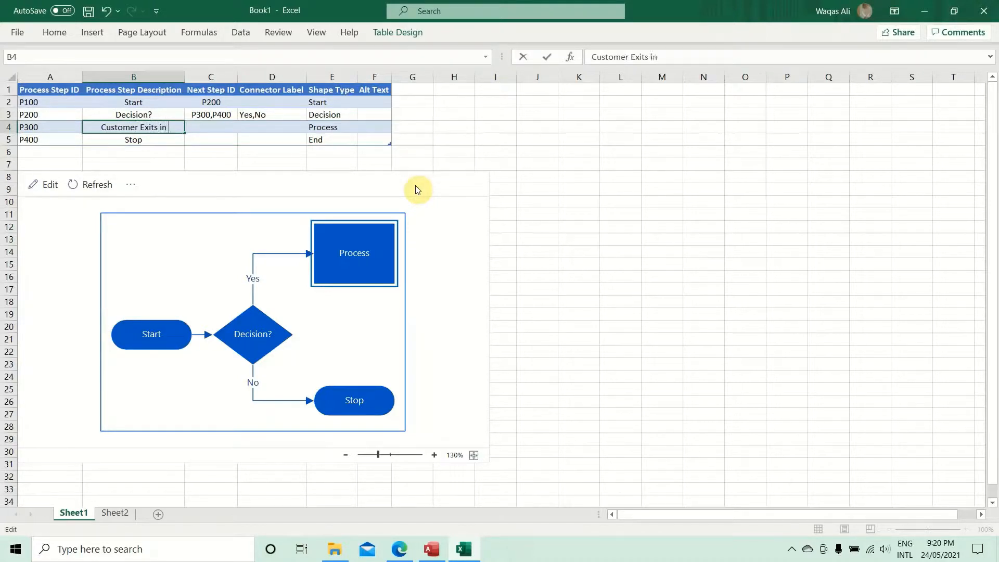
{"action": "type", "text": "System"}
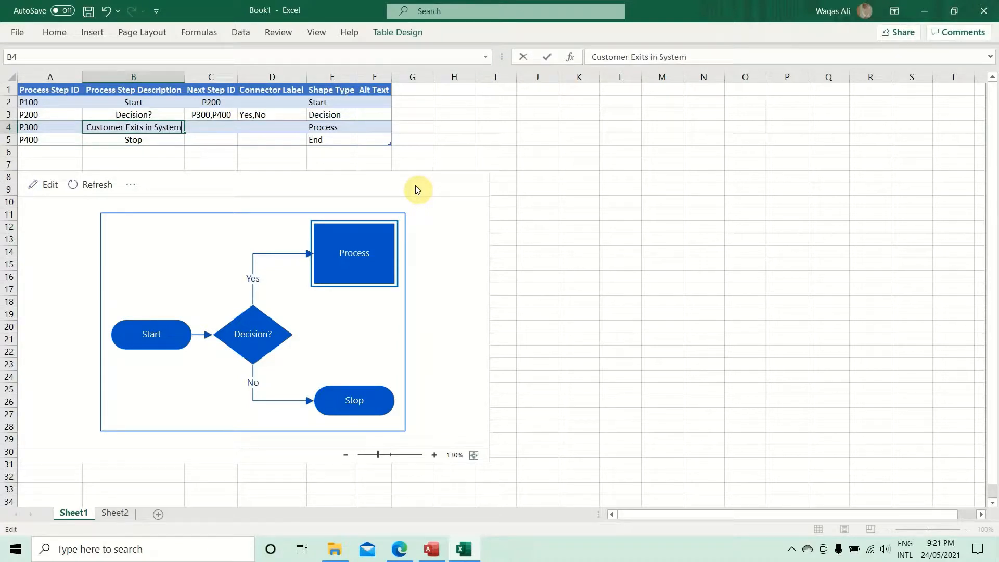
{"action": "key", "text": "Return"}
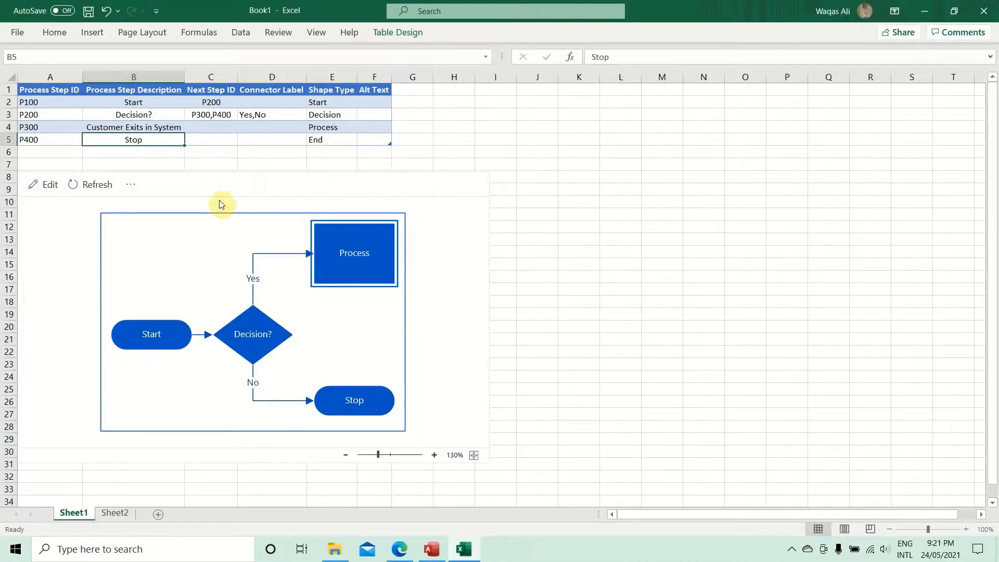
{"action": "left_click", "coordinate": [138, 127]}
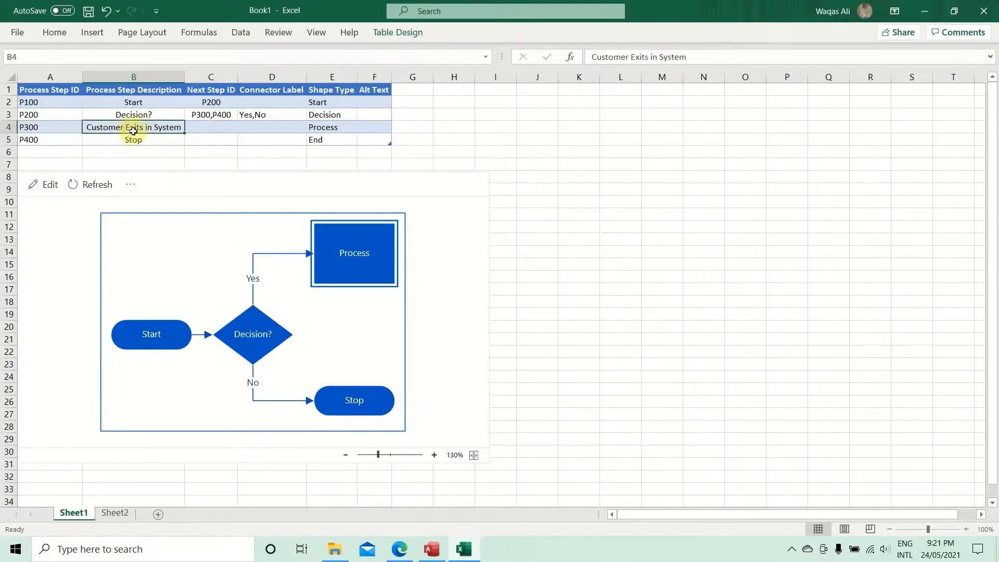
{"action": "left_click", "coordinate": [93, 185]}
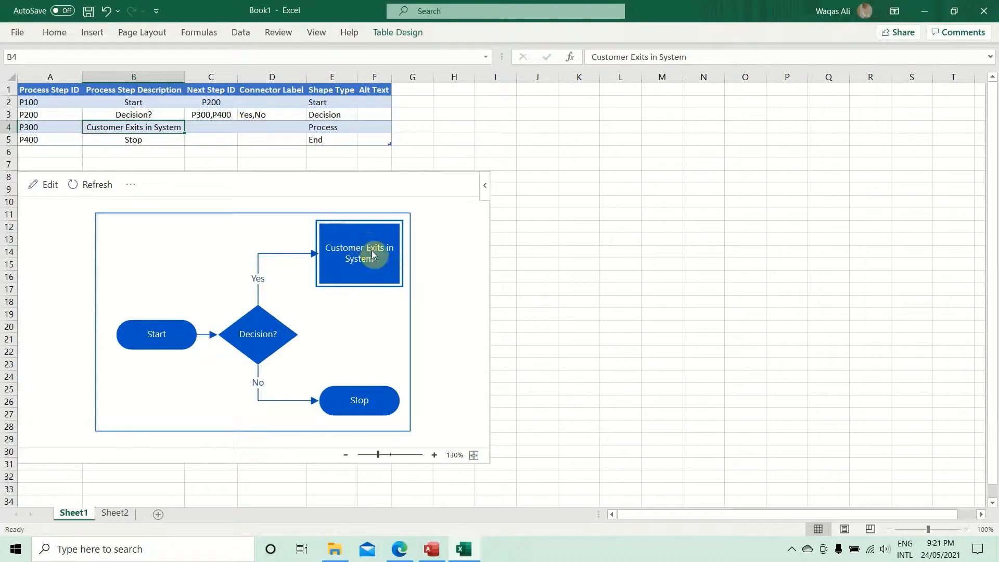
Insert a blank row above the P400 Stop row in the flowchart's data table.
{"action": "left_click", "coordinate": [11, 131]}
{"action": "left_click", "coordinate": [11, 138]}
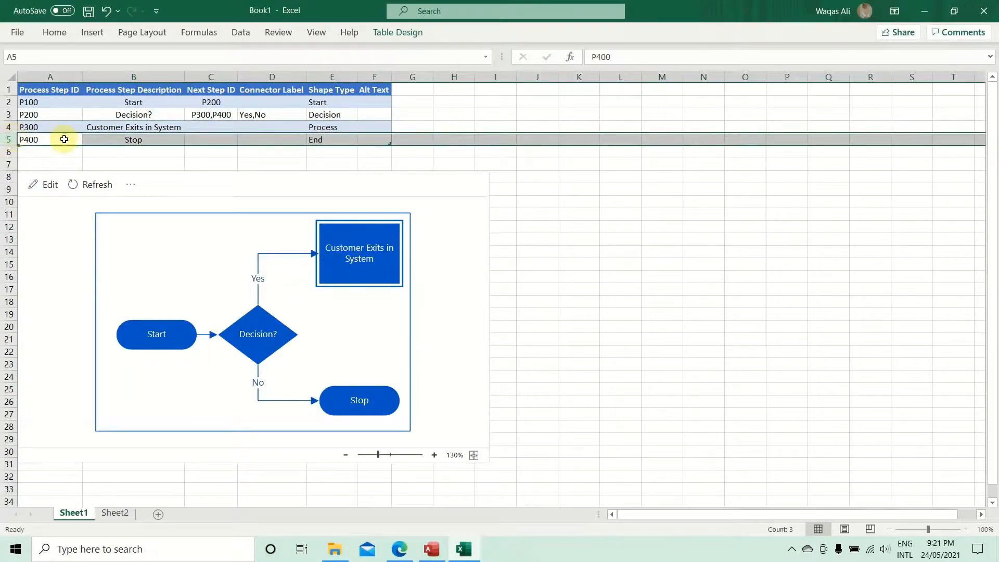
{"action": "right_click", "coordinate": [10, 142]}
{"action": "left_click", "coordinate": [43, 251]}
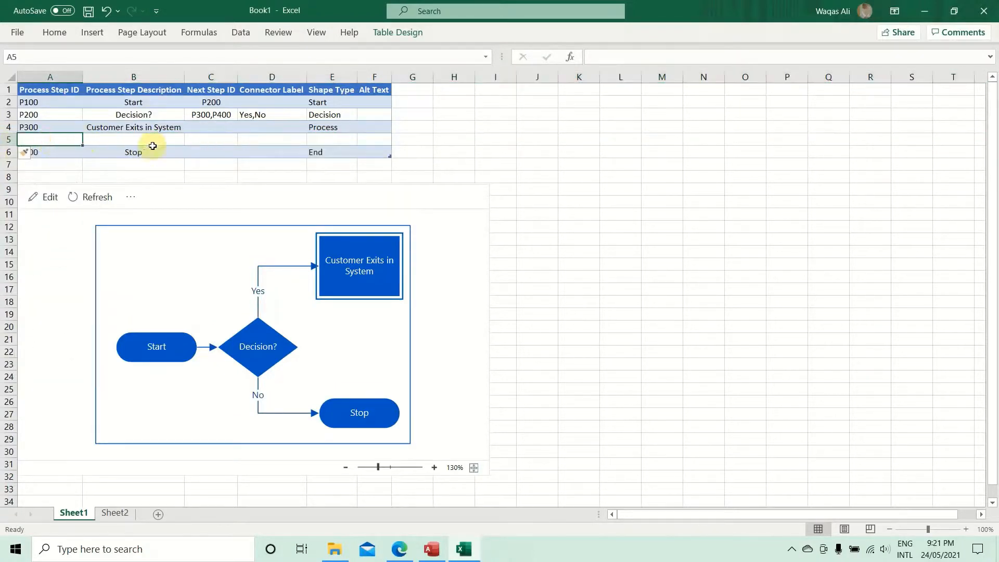
{"action": "left_click", "coordinate": [58, 151]}
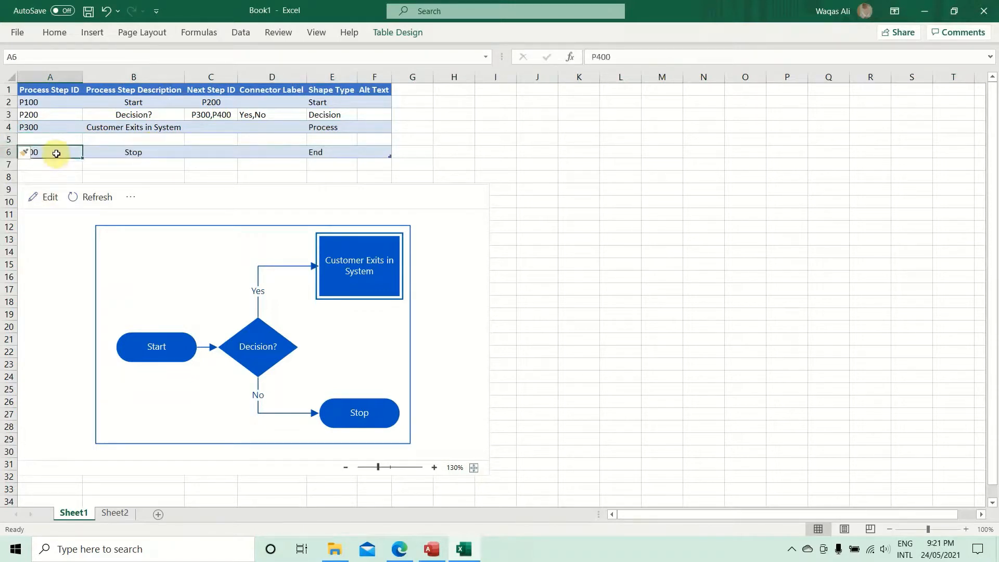
Fill the blank row above Stop with process step ID P400 and the description "Data Exists?".
{"action": "key", "text": "ctrl+c"}
{"action": "left_click", "coordinate": [55, 140]}
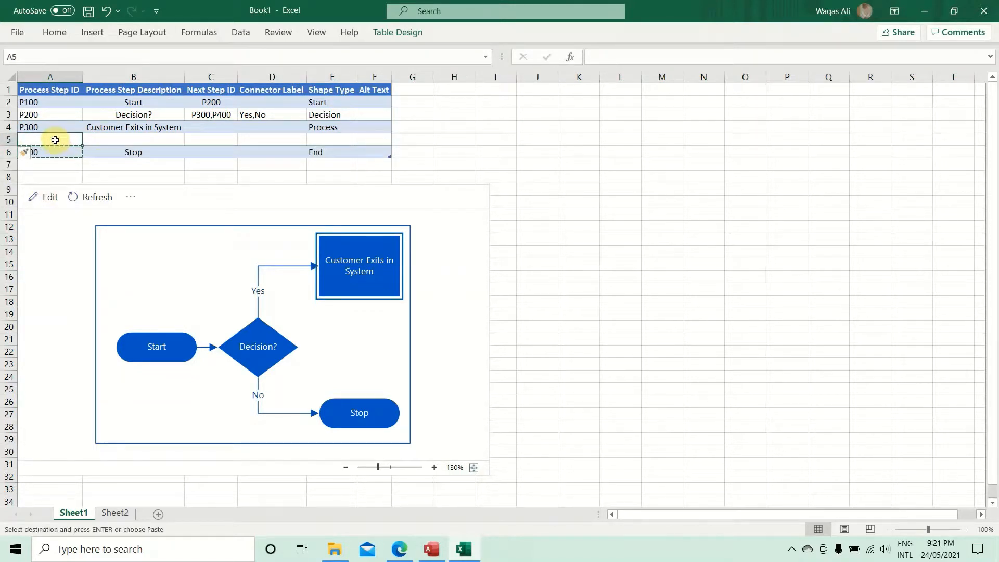
{"action": "key", "text": "ctrl+v"}
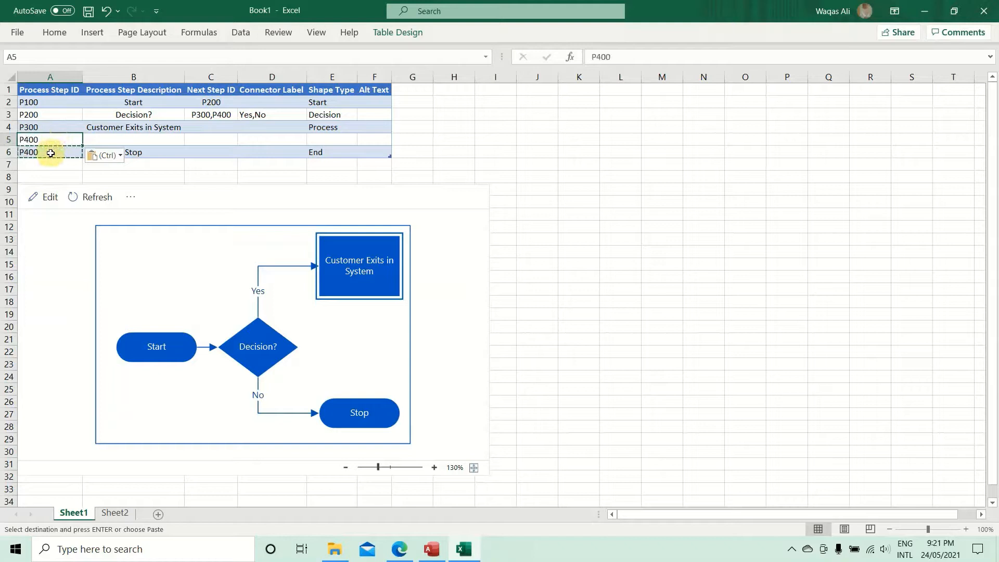
{"action": "left_click", "coordinate": [111, 141]}
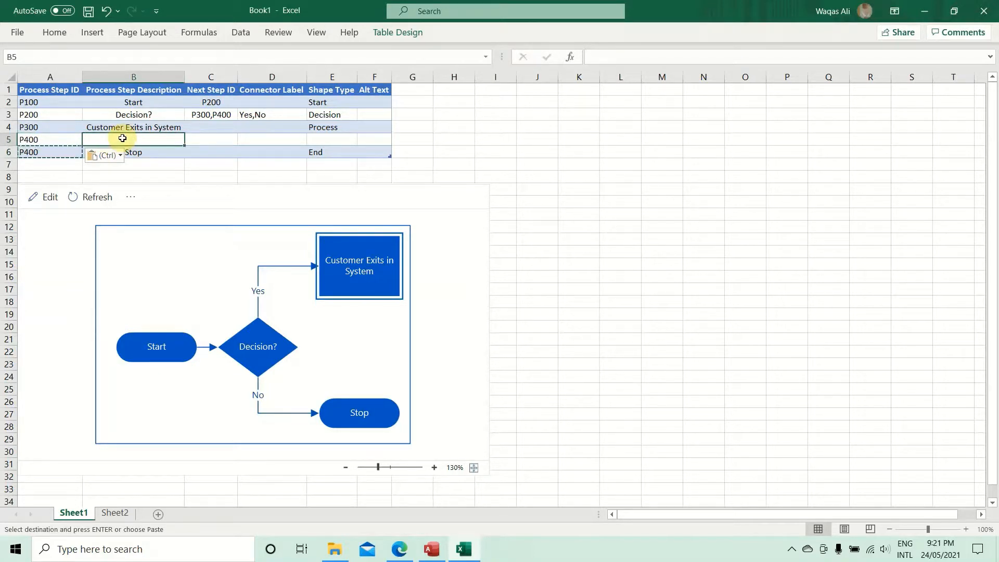
{"action": "type", "text": "Data Ex"}
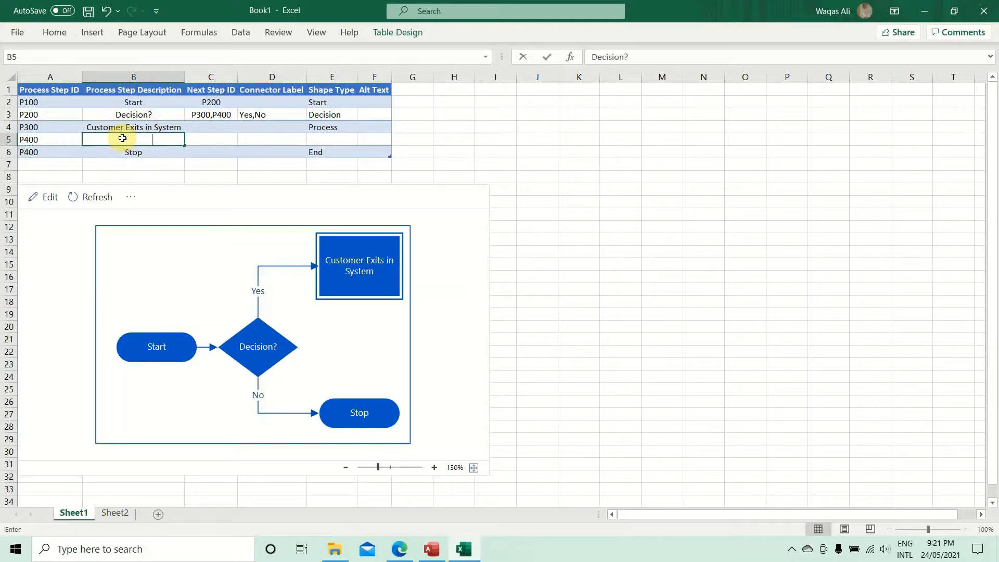
{"action": "type", "text": "is"}
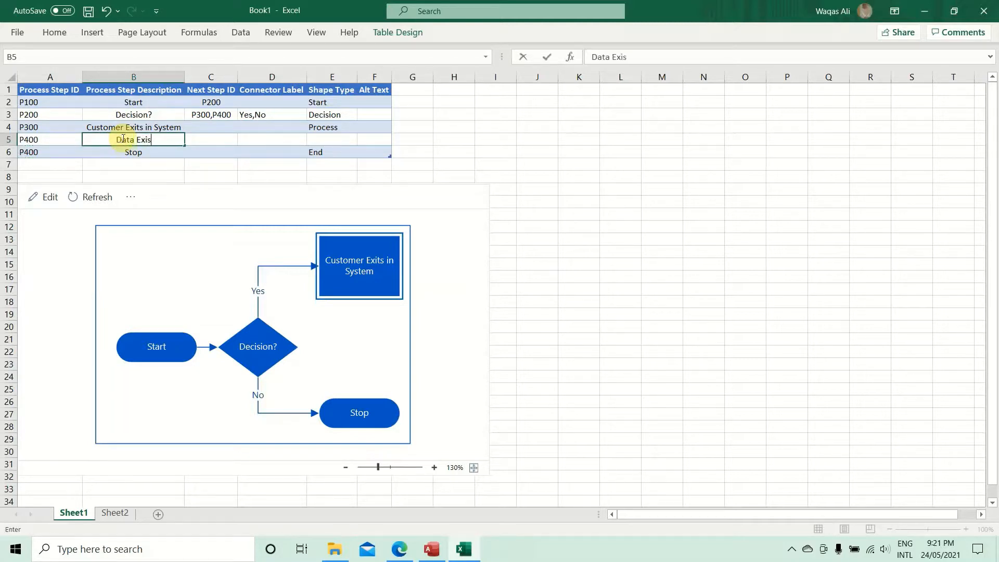
{"action": "type", "text": "ts?"}
Set the Next Step ID of the "Data Exists?" row to P300 and its connector label to "Yes,No".
{"action": "left_click", "coordinate": [192, 139]}
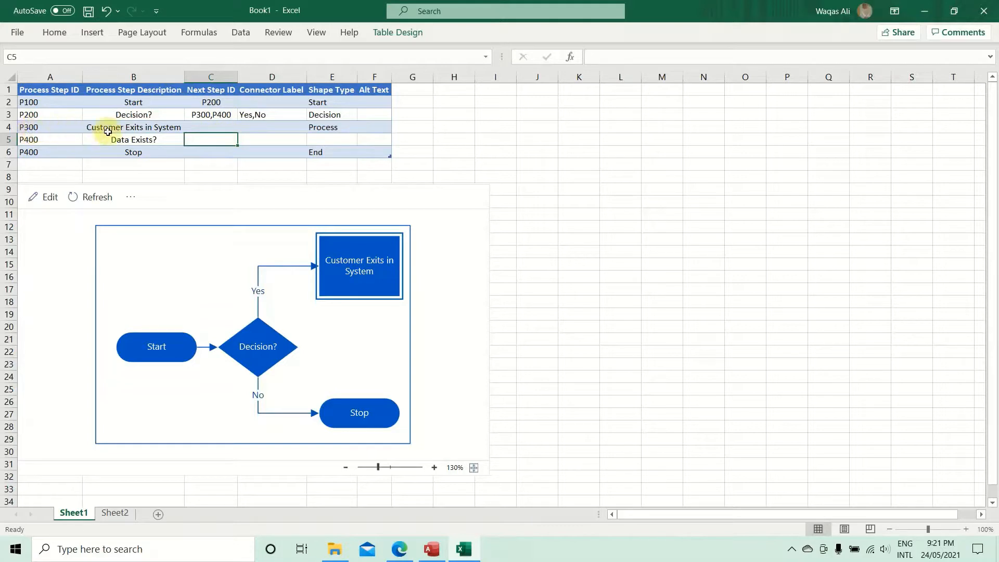
{"action": "type", "text": "P"}
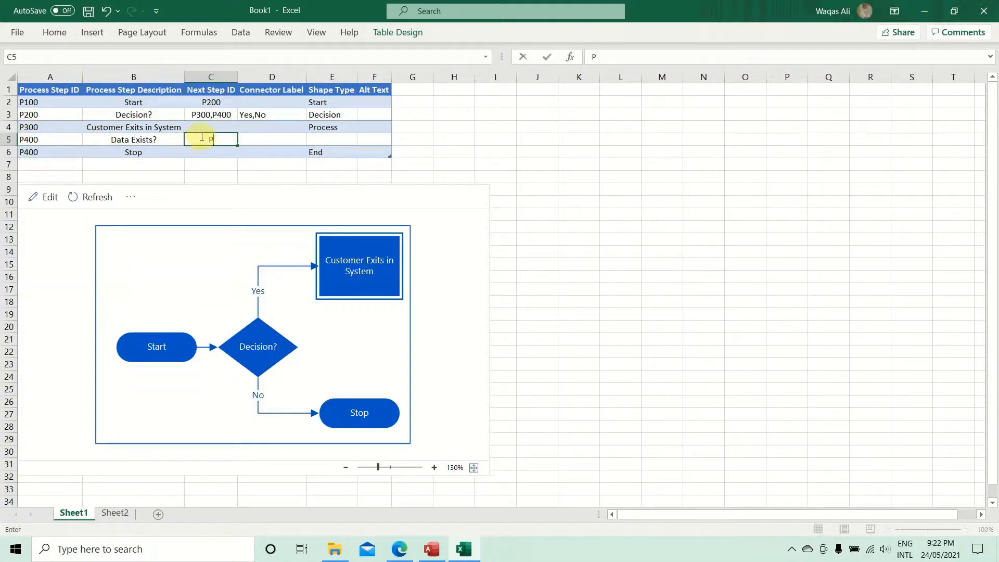
{"action": "type", "text": "3"}
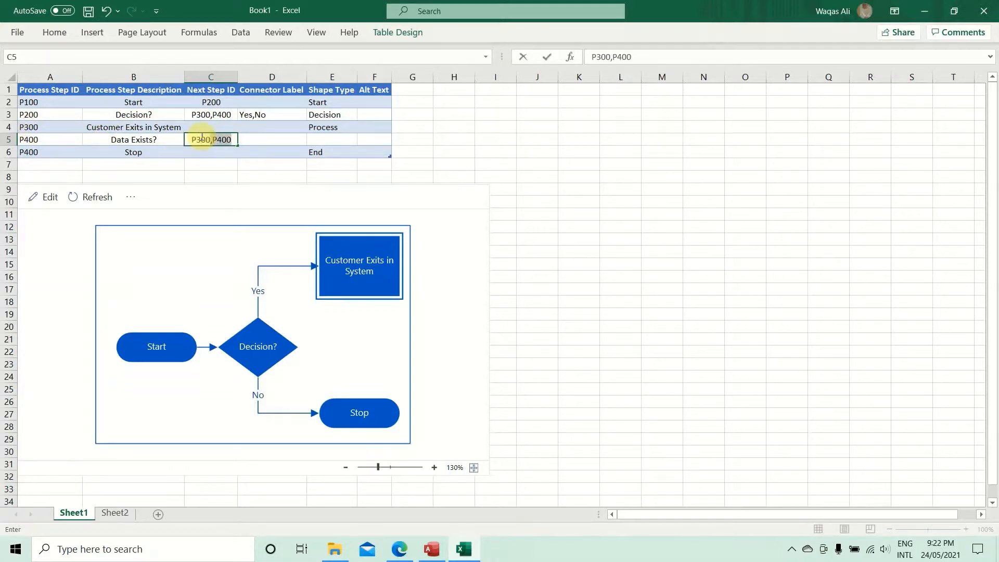
{"action": "type", "text": "00"}
{"action": "key", "text": "Delete"}
{"action": "key", "text": "Tab"}
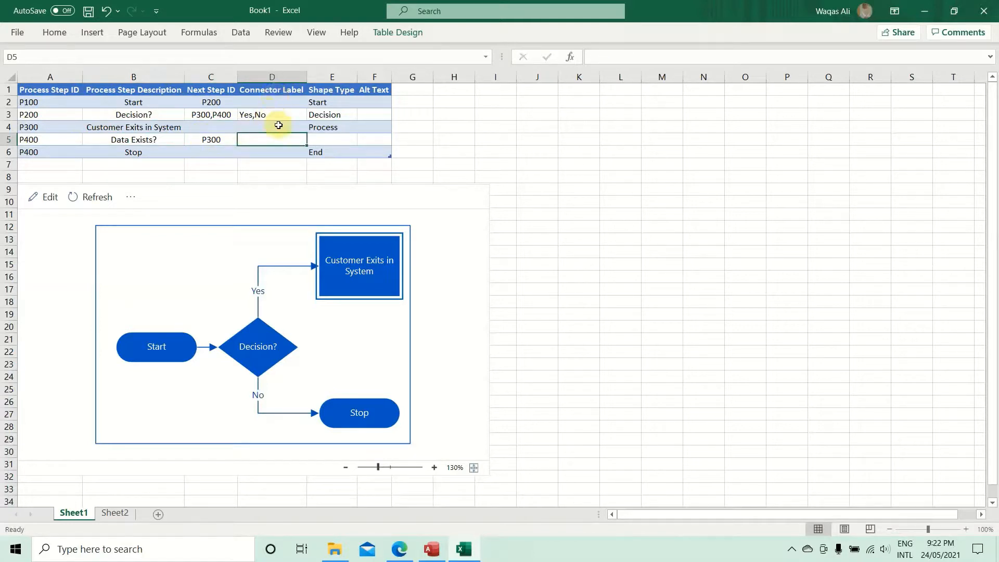
{"action": "type", "text": "Yes,No"}
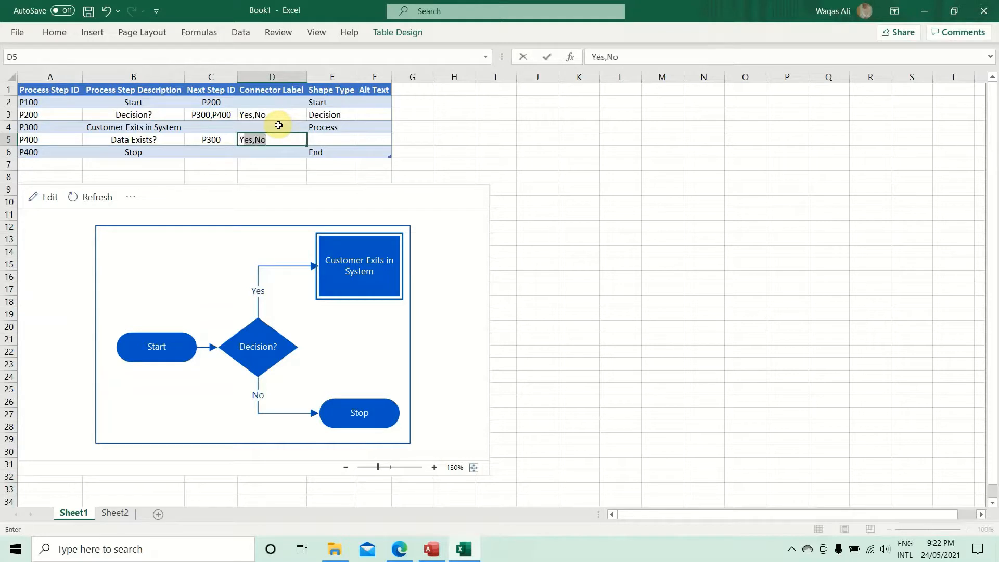
{"action": "key", "text": "Tab"}
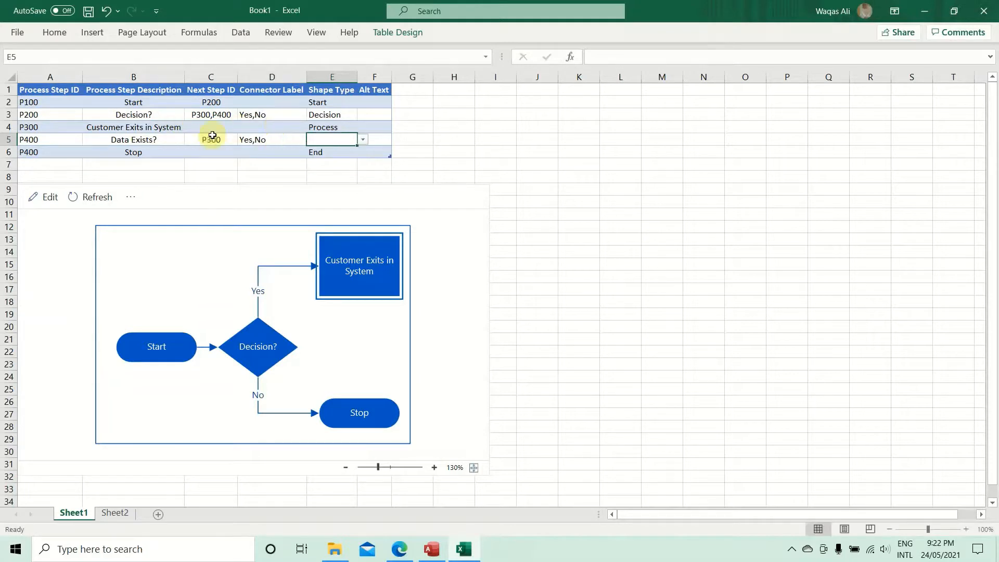
Set the shape type of the "Data Exists?" row to Process.
{"action": "key", "text": "alt+Down"}
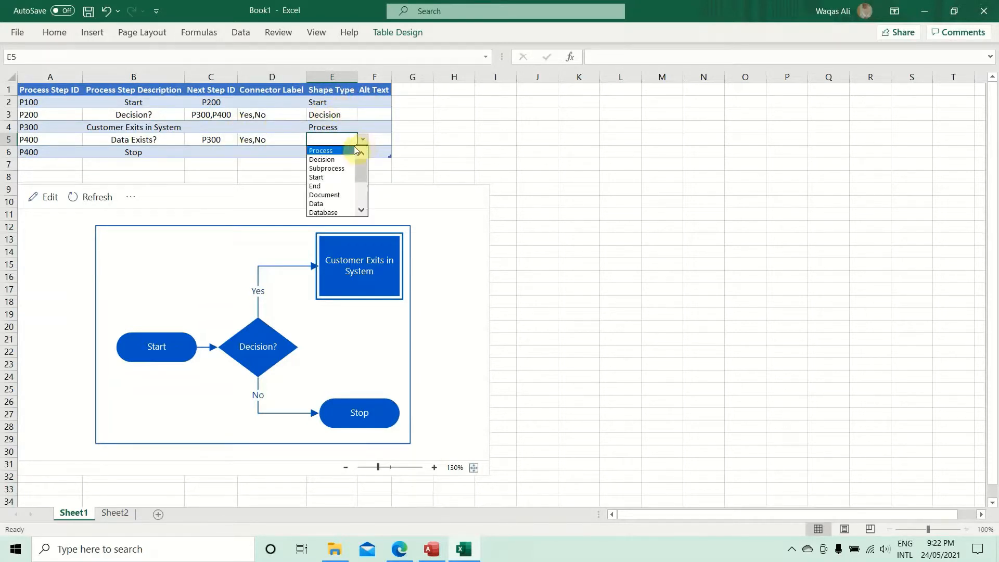
{"action": "mouse_move", "coordinate": [361, 172]}
{"action": "left_mouse_down"}
{"action": "mouse_move", "coordinate": [360, 200]}
{"action": "mouse_move", "coordinate": [358, 159]}
{"action": "left_mouse_up"}
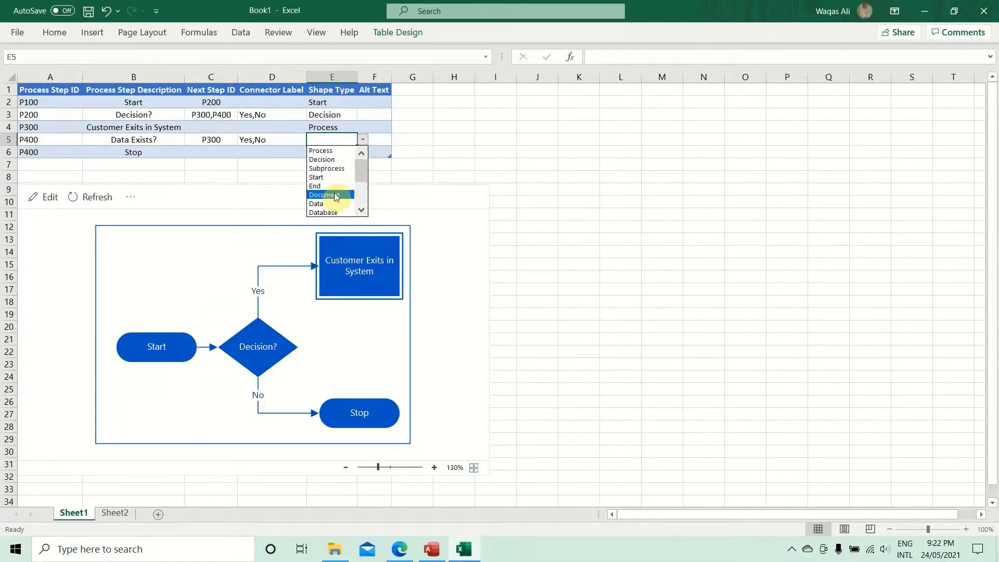
{"action": "left_click", "coordinate": [341, 154]}
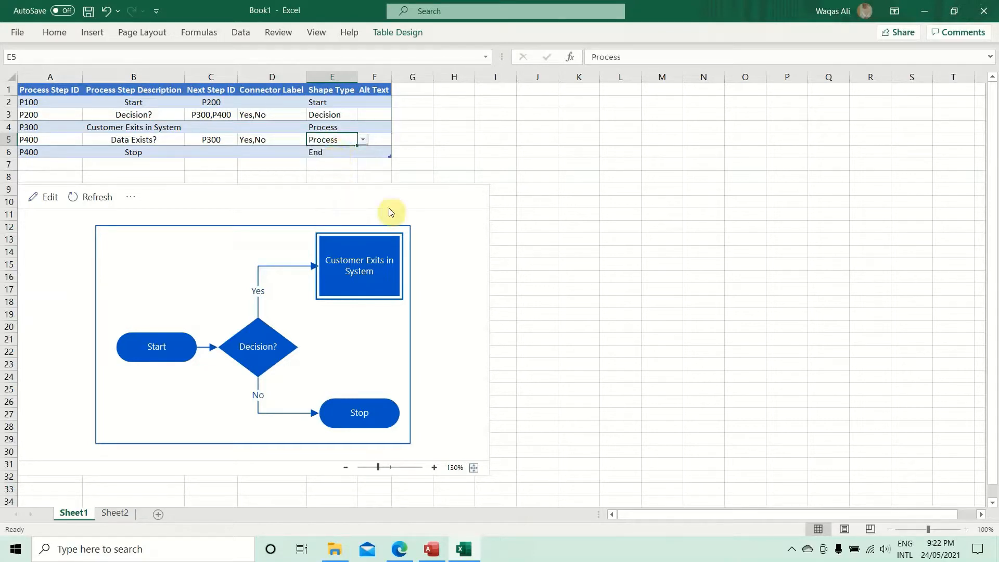
Try to refresh the flowchart, retry the data check, and close the Data Checker.
{"action": "left_click", "coordinate": [96, 197]}
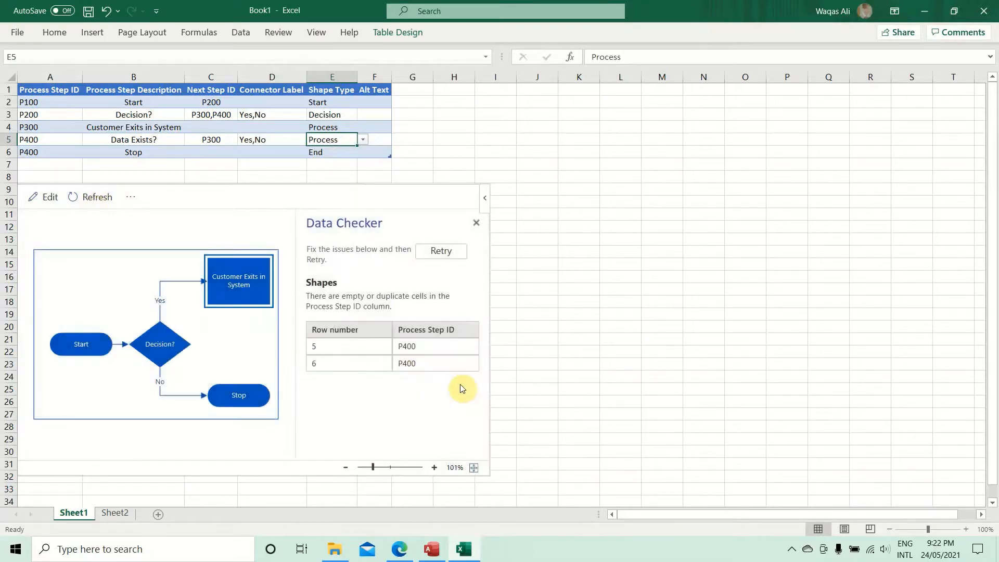
{"action": "left_click", "coordinate": [451, 250]}
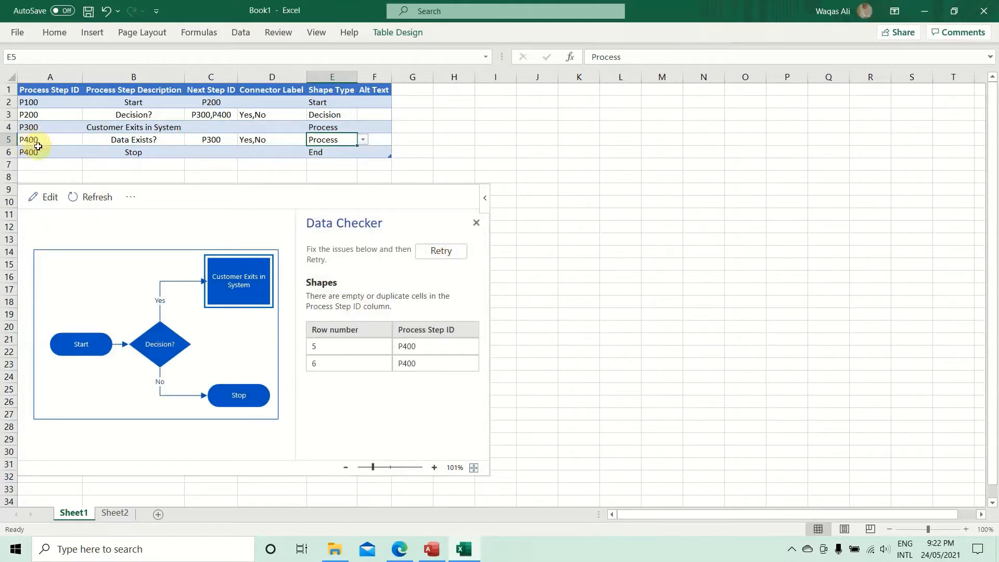
{"action": "left_click", "coordinate": [475, 223]}
{"action": "left_click", "coordinate": [29, 153]}
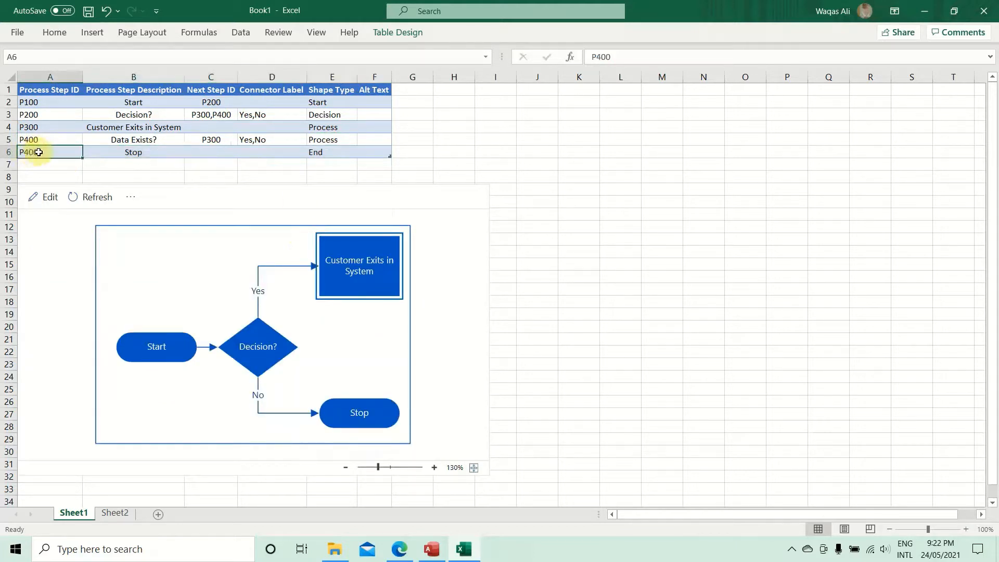
{"action": "double_click", "coordinate": [38, 152]}
{"action": "key", "text": "Left"}
{"action": "key", "text": "Left"}
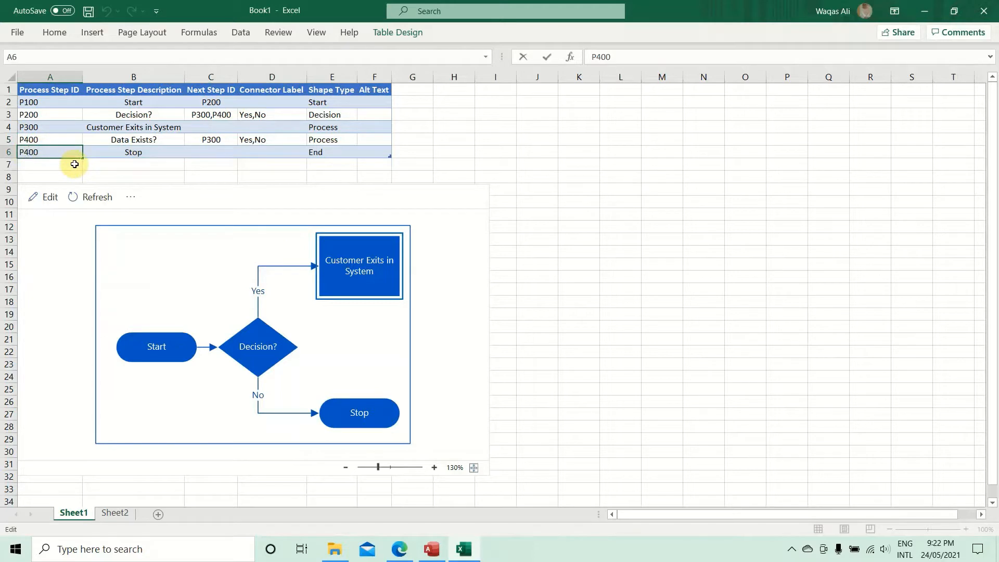
{"action": "key", "text": "Return"}
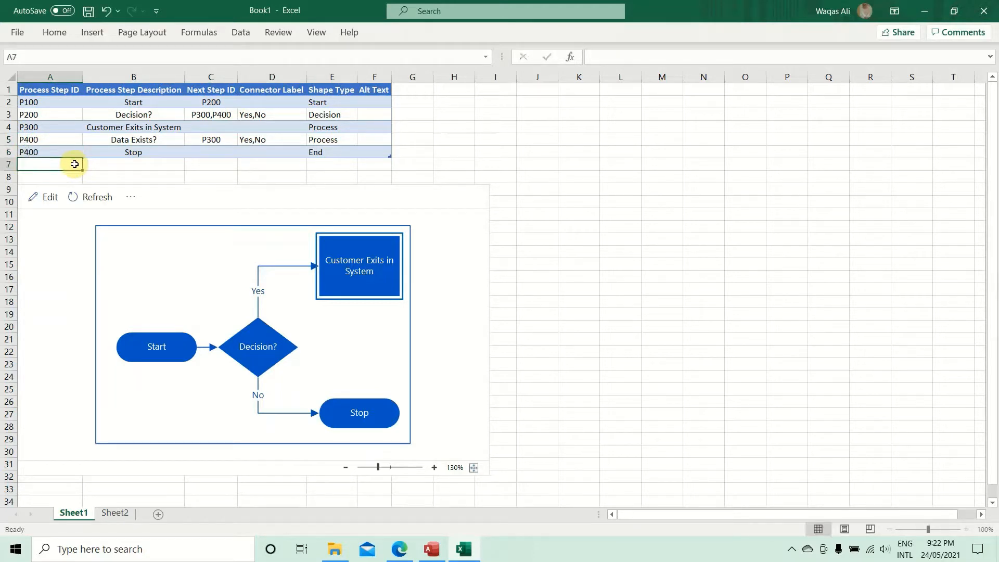
Change the process step ID of the Stop row to P500 and refresh the flowchart.
{"action": "key", "text": "Up"}
{"action": "double_click", "coordinate": [42, 152]}
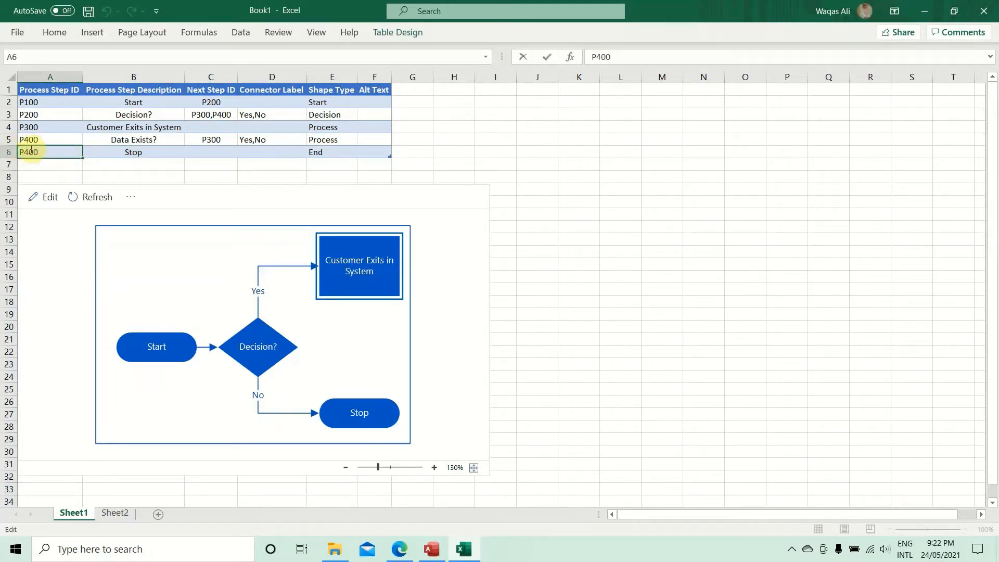
{"action": "key", "text": "BackSpace"}
{"action": "type", "text": "5"}
{"action": "key", "text": "Return"}
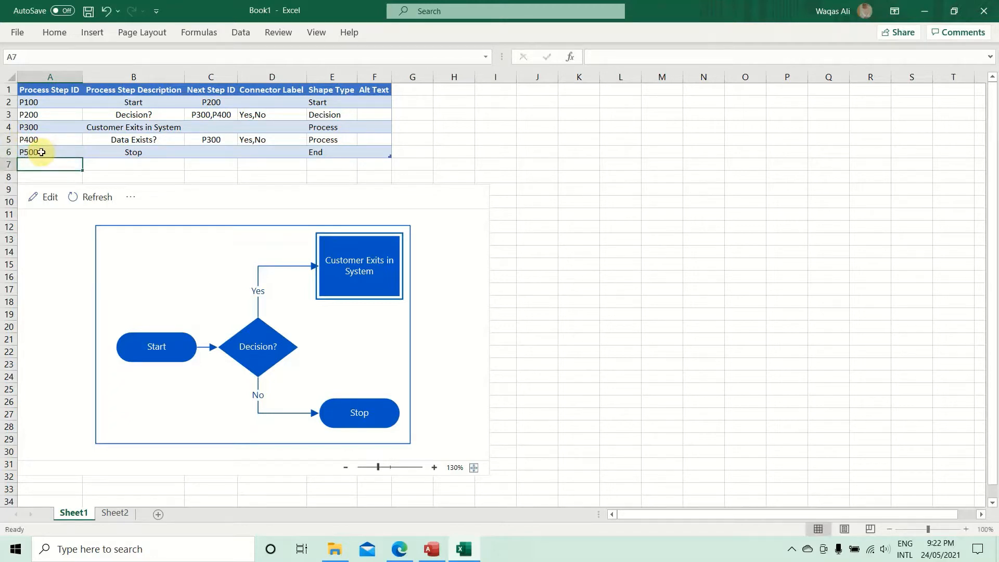
{"action": "left_click", "coordinate": [95, 203]}
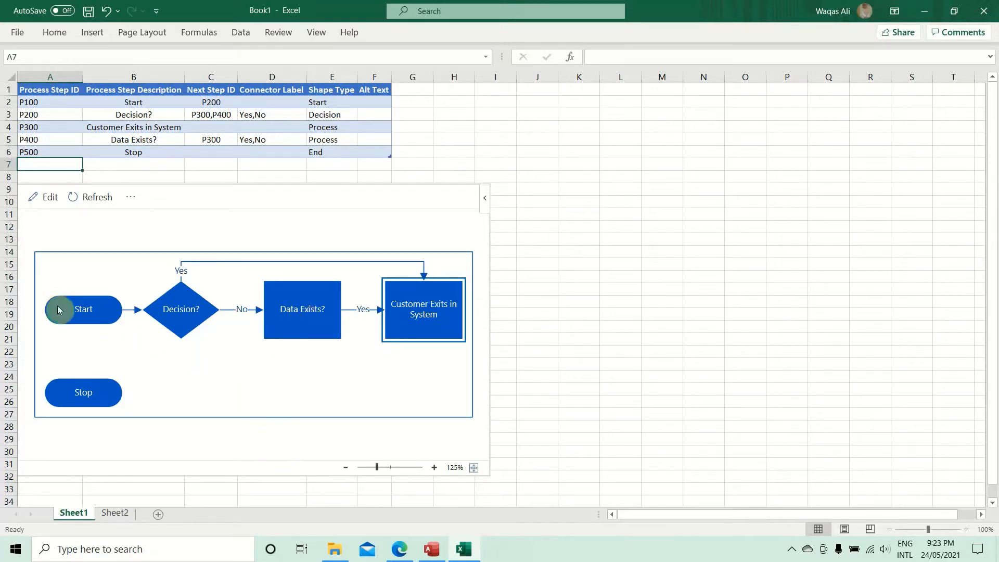
{"action": "left_click", "coordinate": [92, 32]}
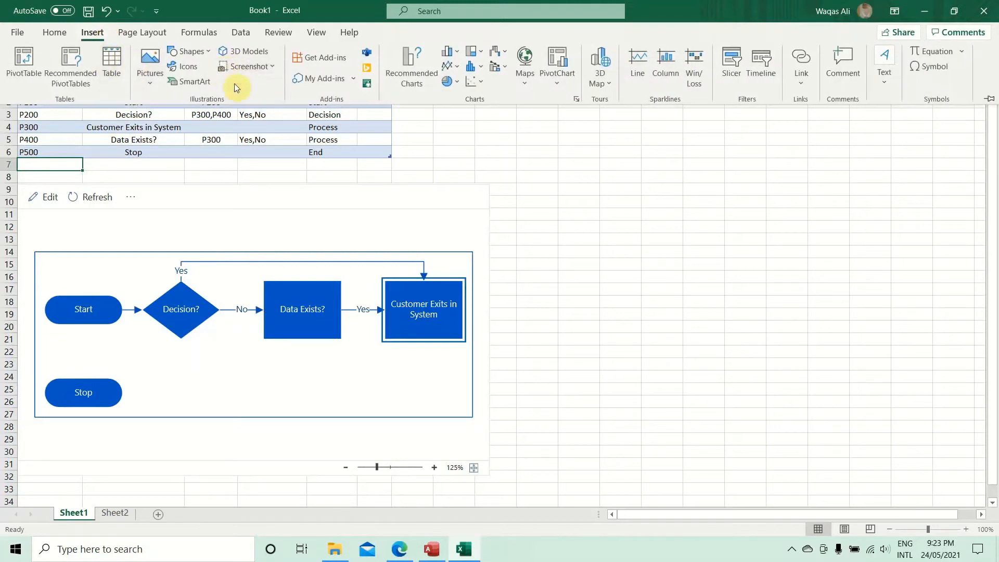
{"action": "left_click", "coordinate": [163, 278]}
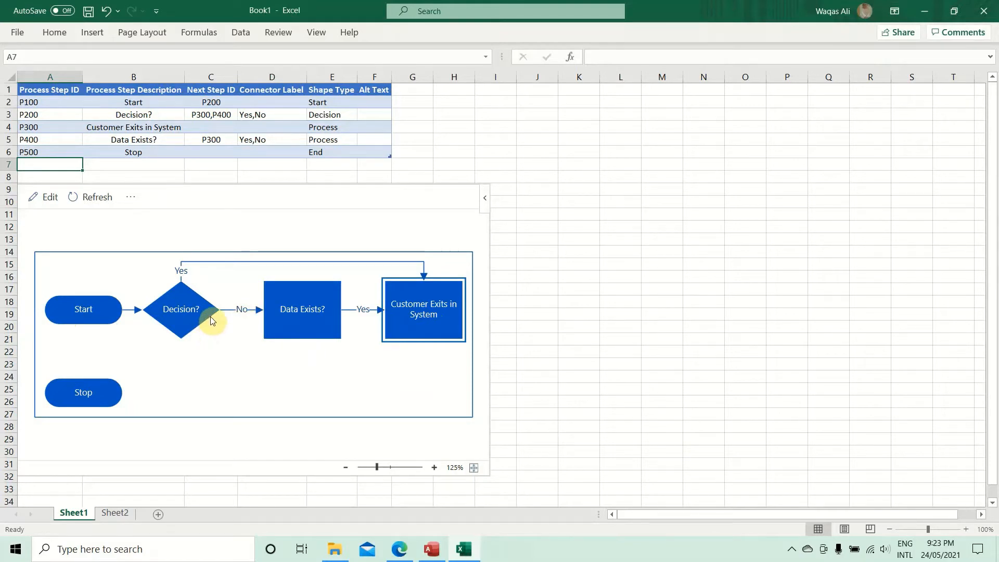
{"action": "left_click_drag", "start_coordinate": [39, 101], "coordinate": [356, 151]}
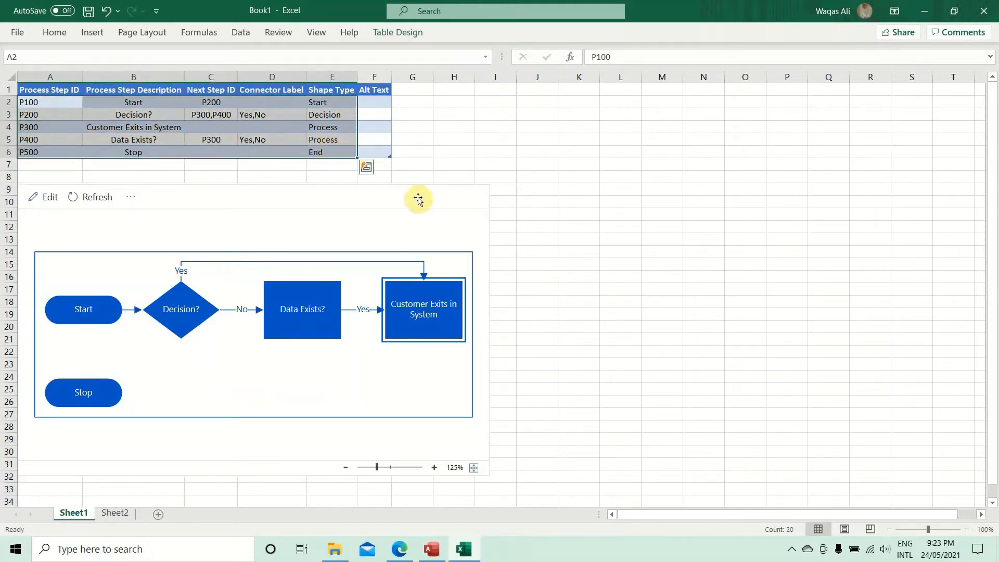
{"action": "left_click", "coordinate": [486, 201]}
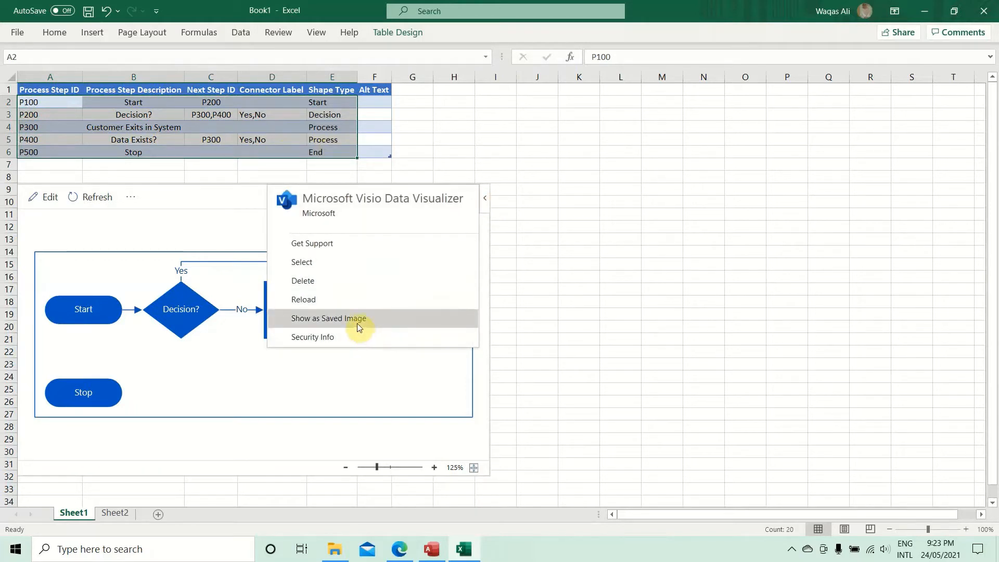
{"action": "left_click", "coordinate": [230, 214]}
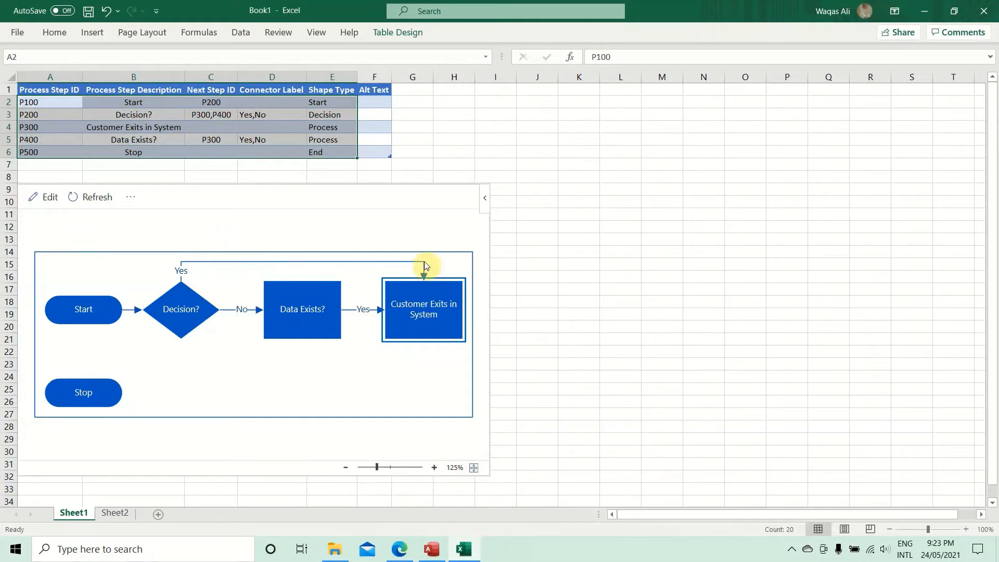
{"action": "left_click", "coordinate": [572, 240]}
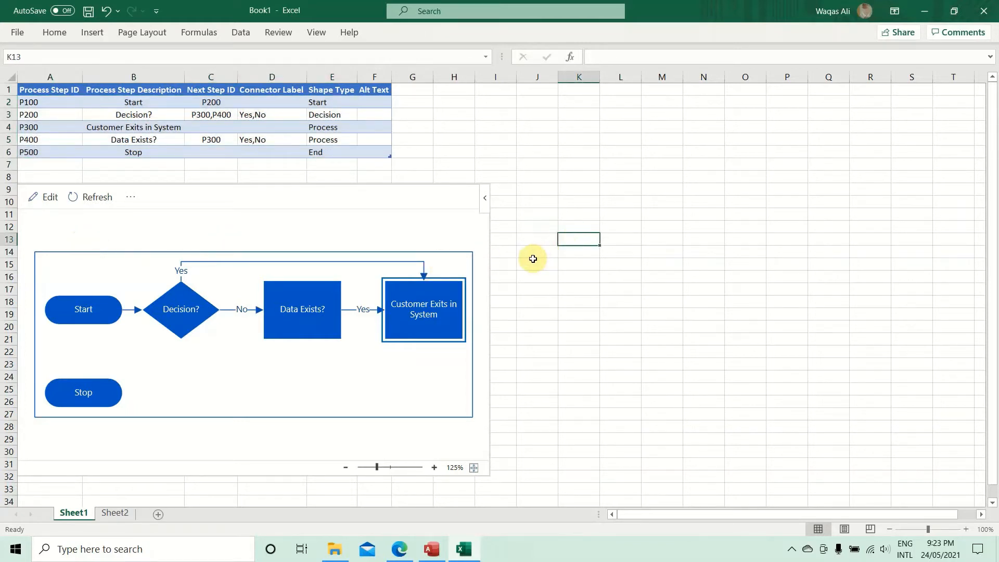